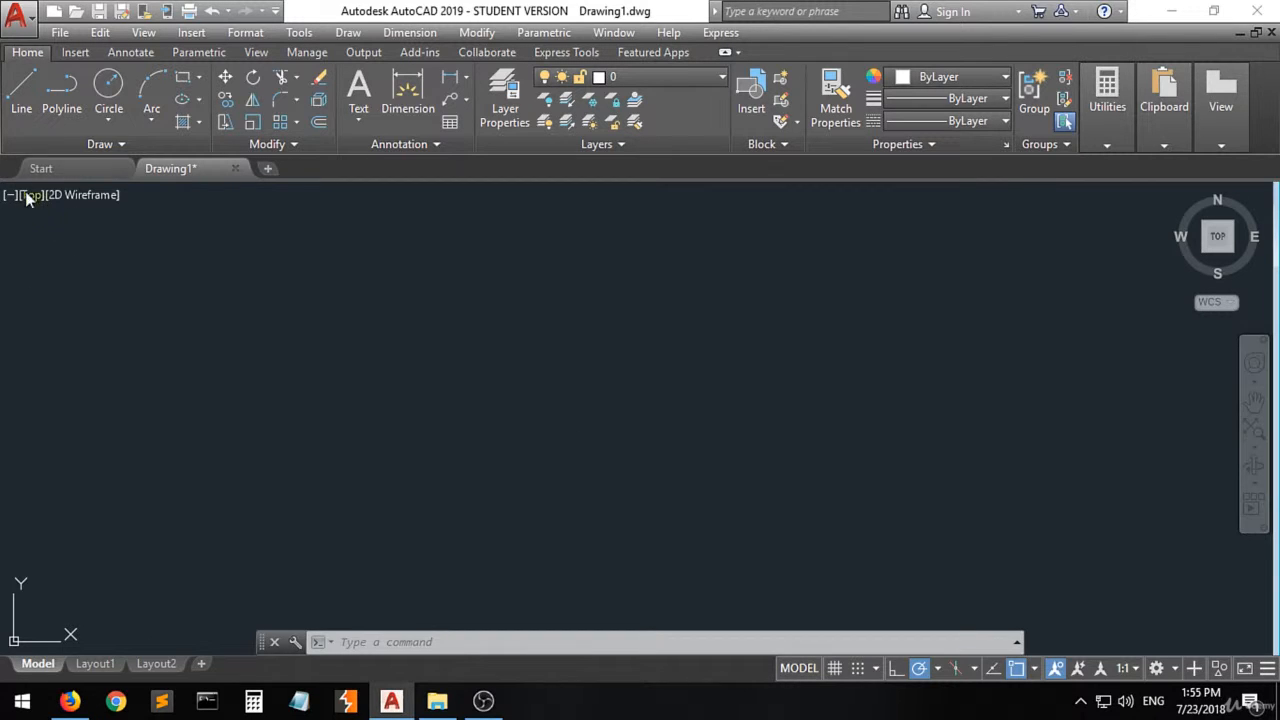
Step: Draw a single line segment slanting upward to the right in the left half of the drawing area
{"action": "left_click", "coordinate": [23, 100]}
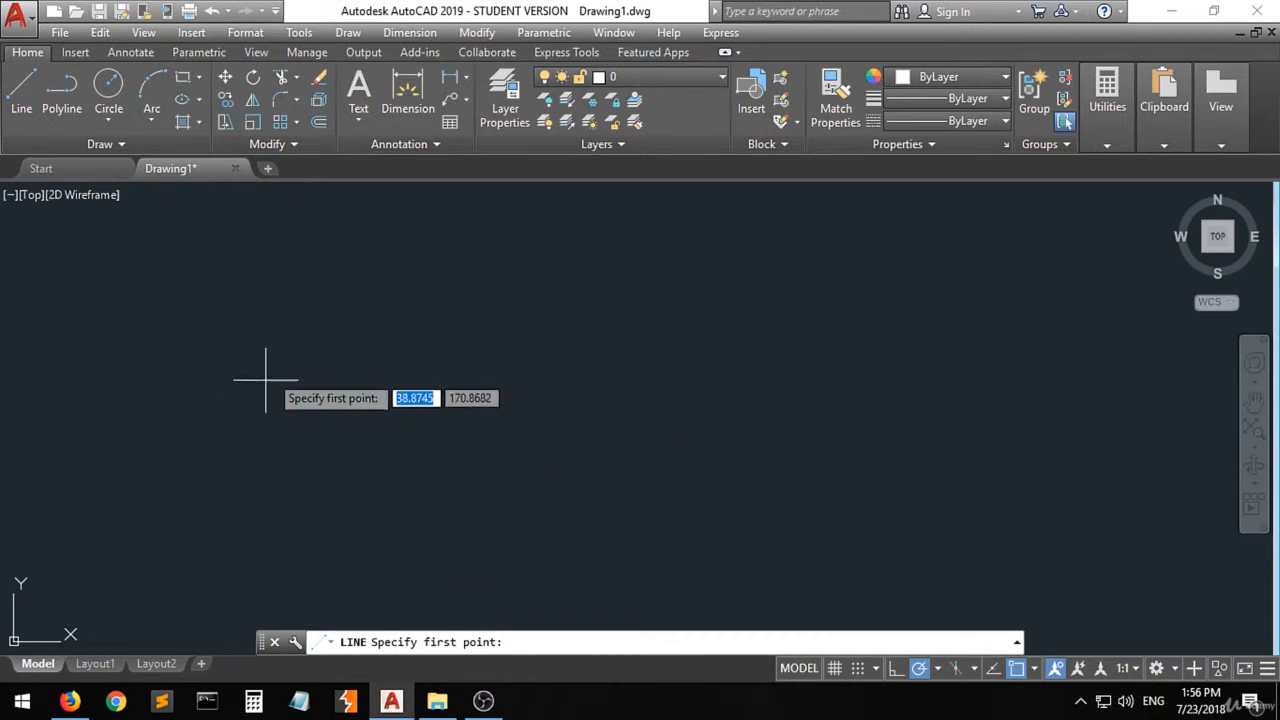
{"action": "left_click", "coordinate": [232, 448]}
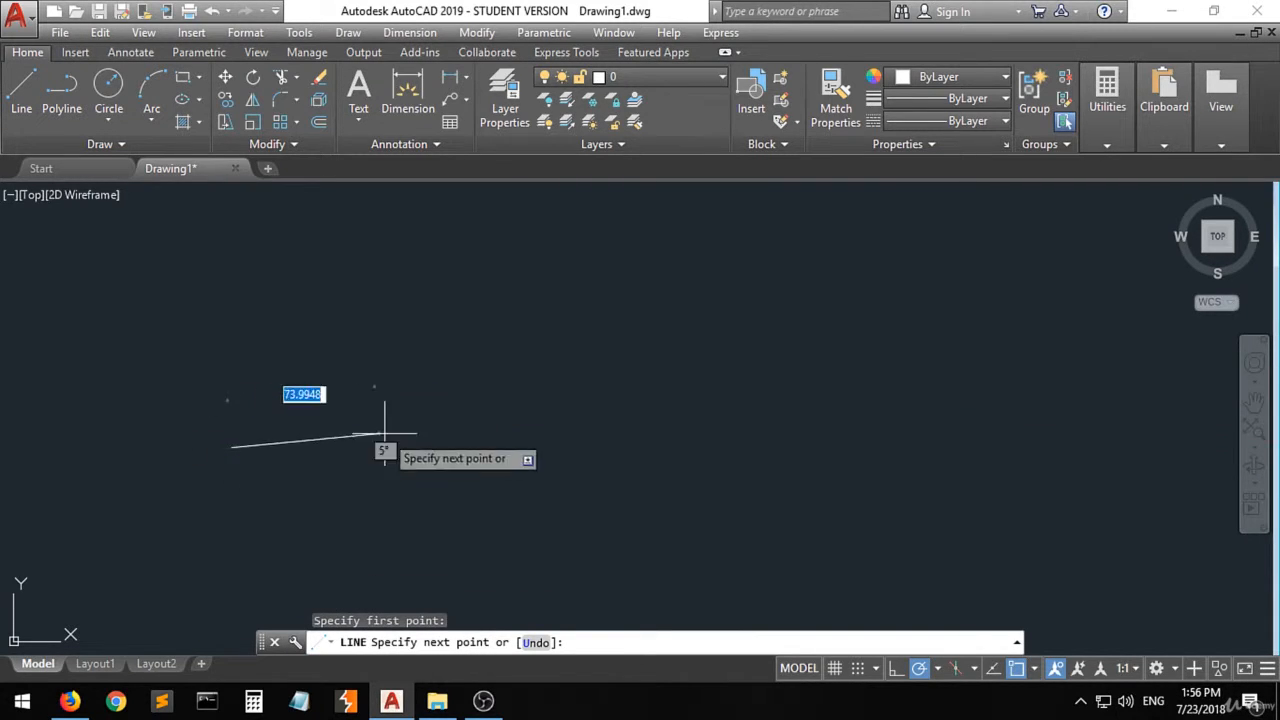
{"action": "left_click", "coordinate": [462, 325]}
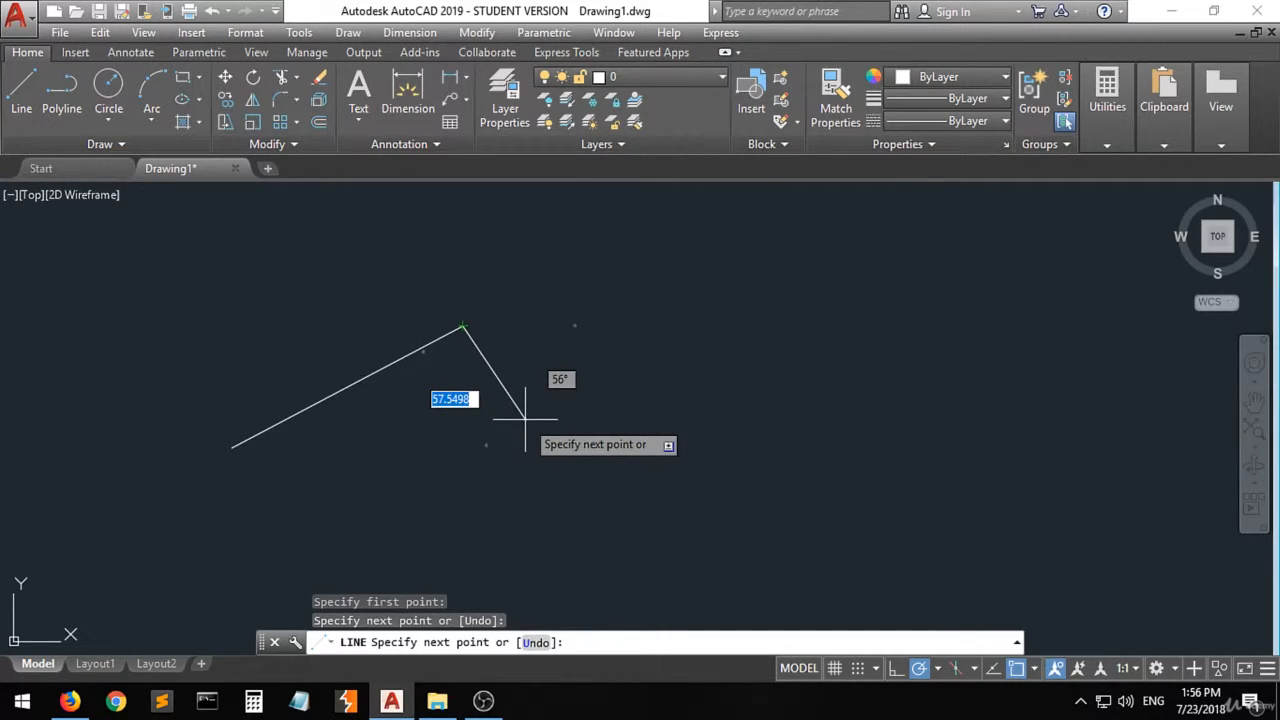
{"action": "key", "text": "Return"}
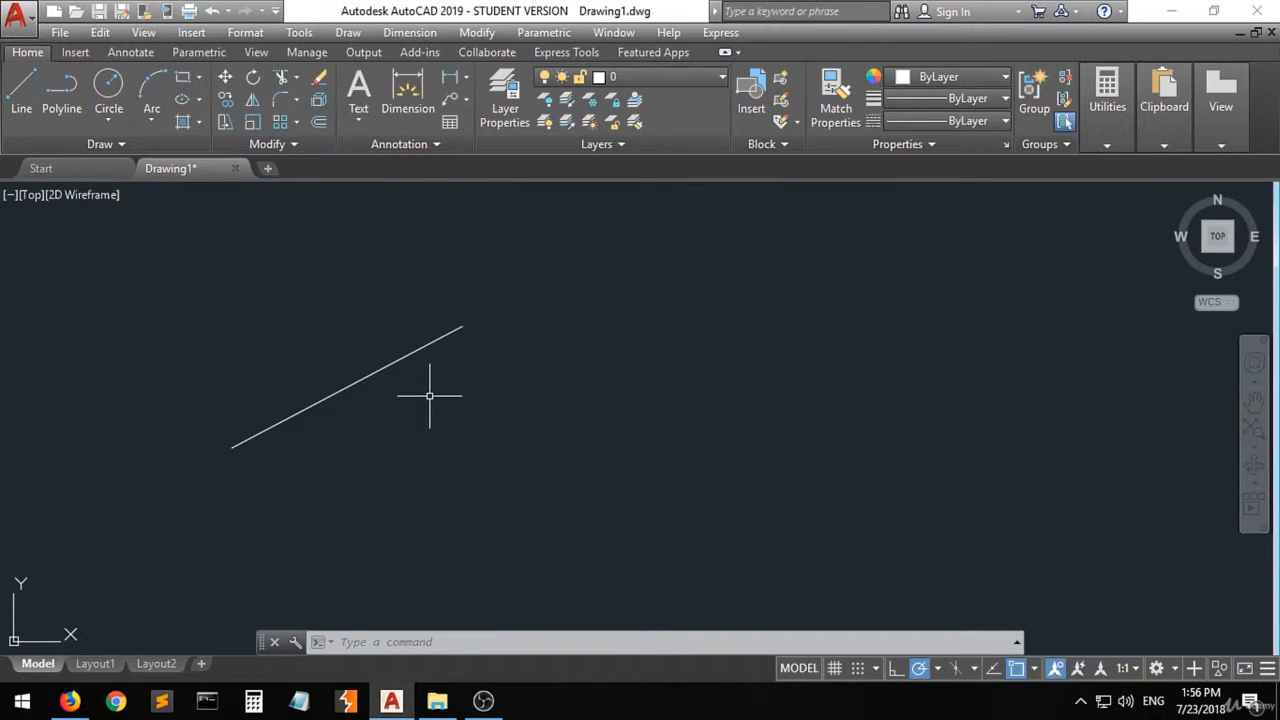
Step: Draw a zigzag chain of six connected line segments starting from the upper endpoint of the slanted line
{"action": "left_click", "coordinate": [20, 92]}
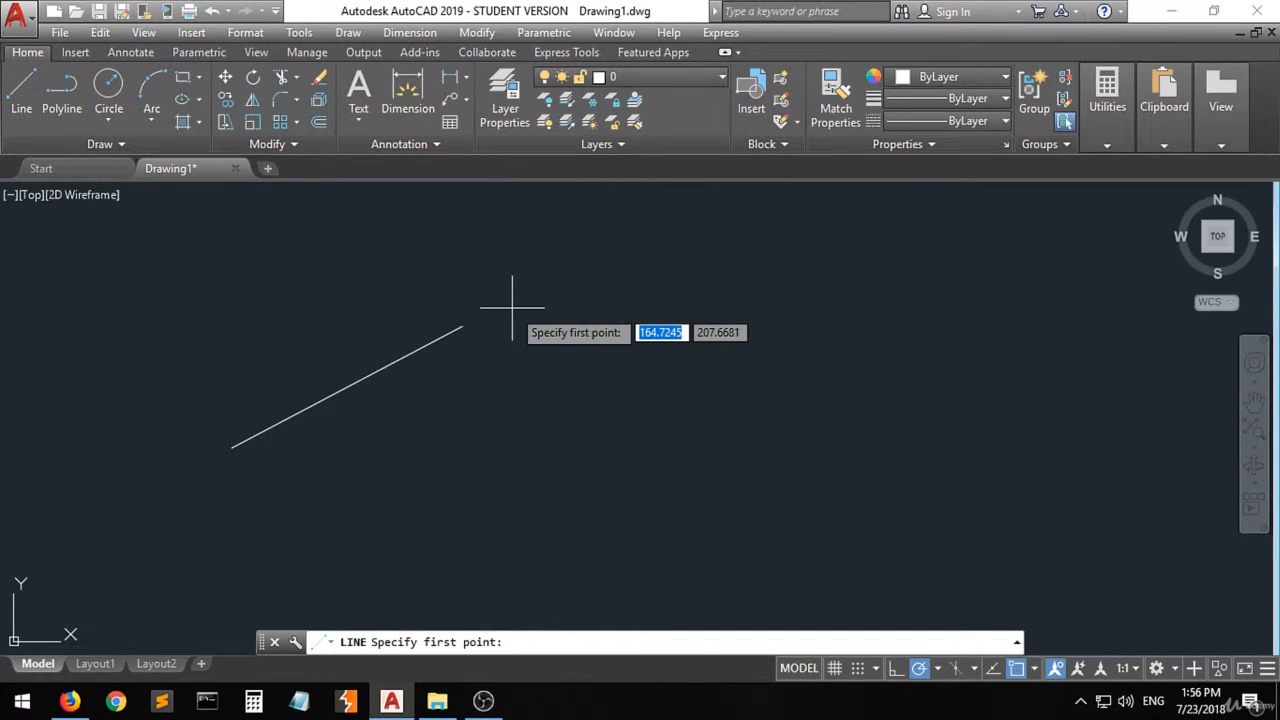
{"action": "left_click", "coordinate": [462, 325]}
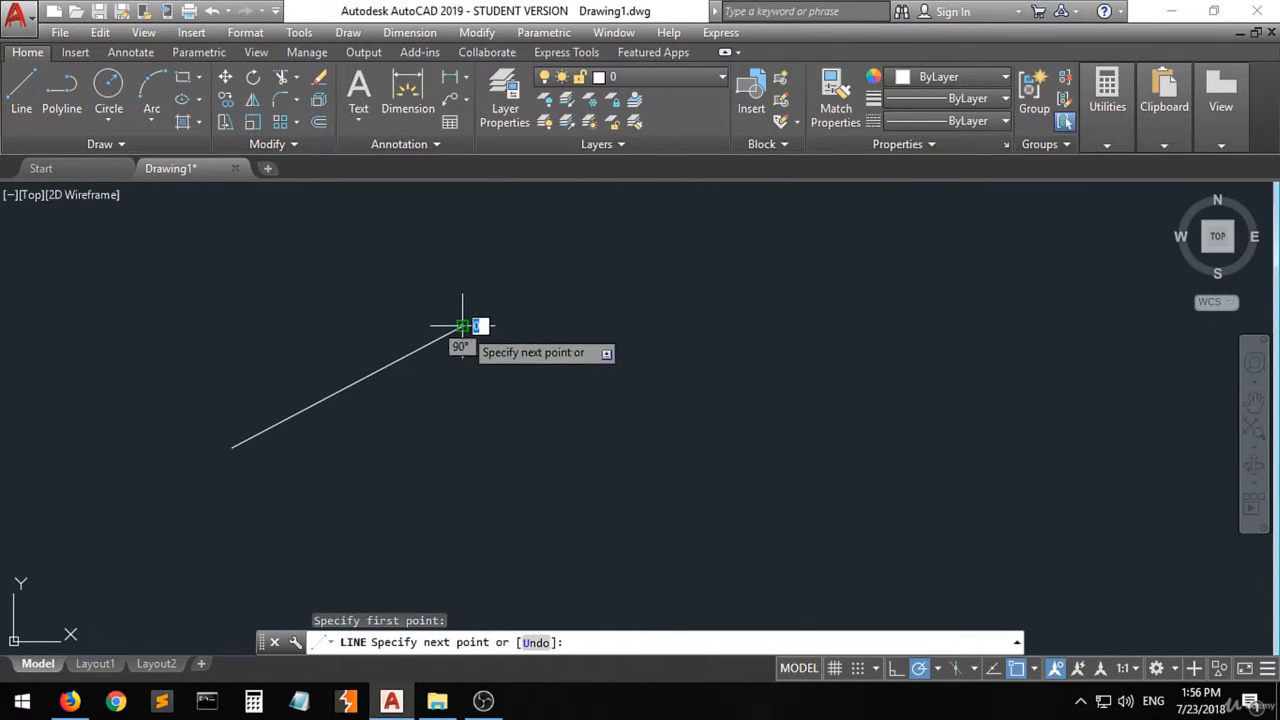
{"action": "left_click", "coordinate": [670, 417]}
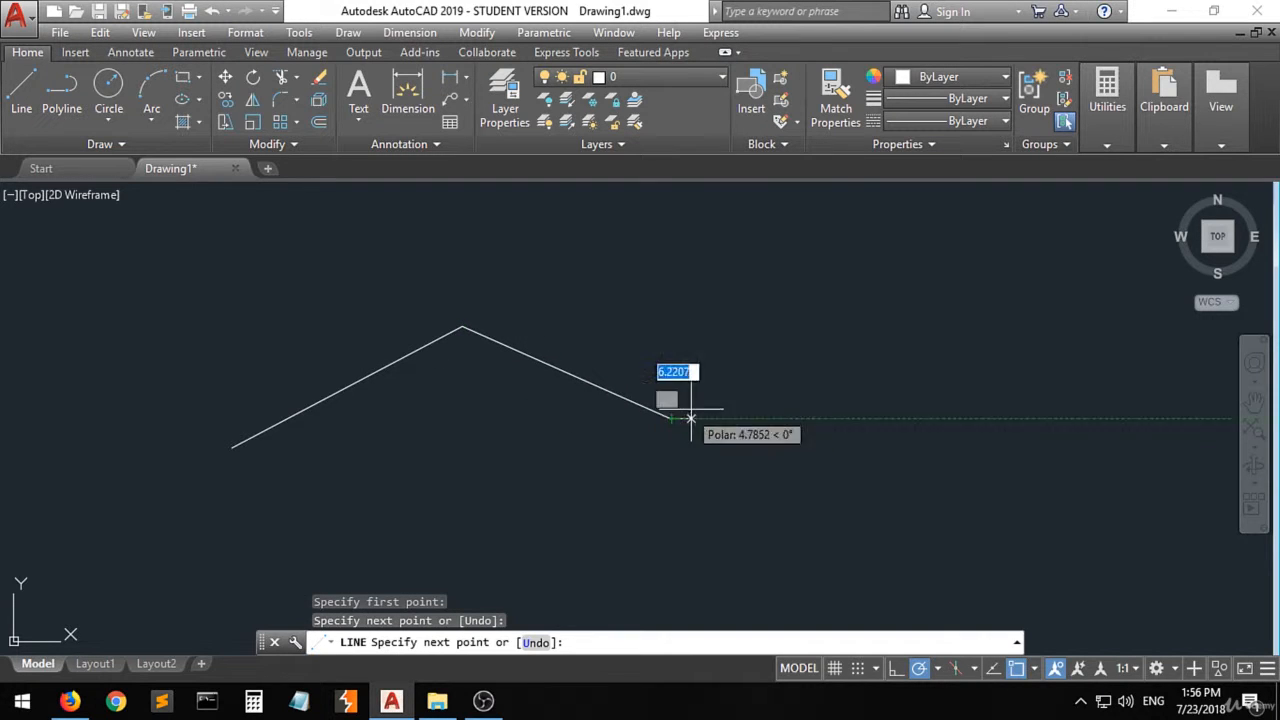
{"action": "left_click", "coordinate": [850, 300]}
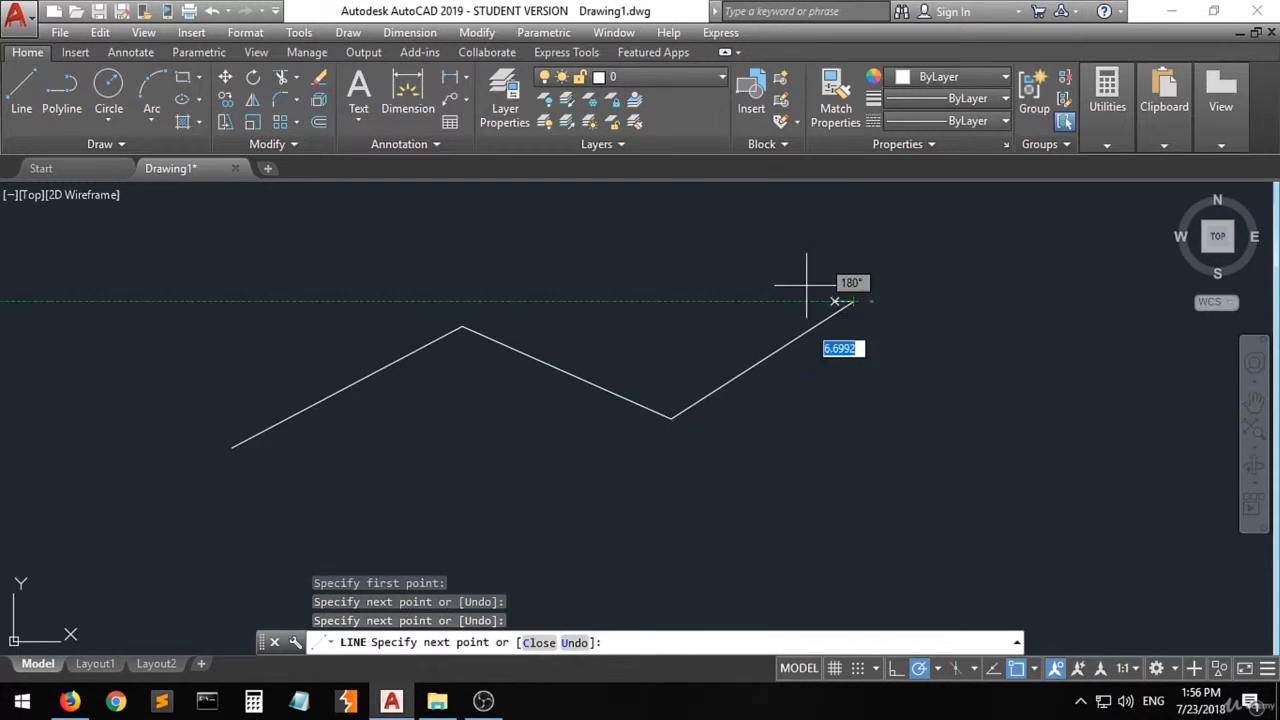
{"action": "left_click", "coordinate": [693, 263]}
{"action": "left_click", "coordinate": [598, 447]}
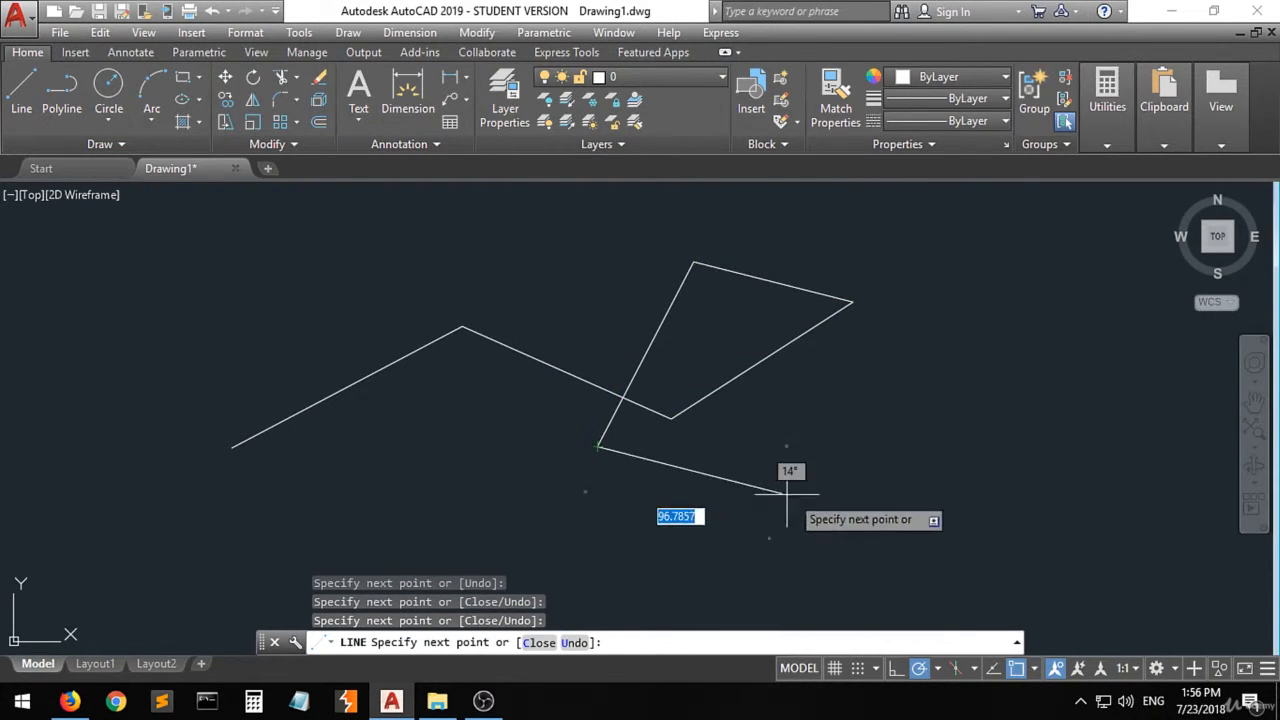
{"action": "left_click", "coordinate": [848, 495]}
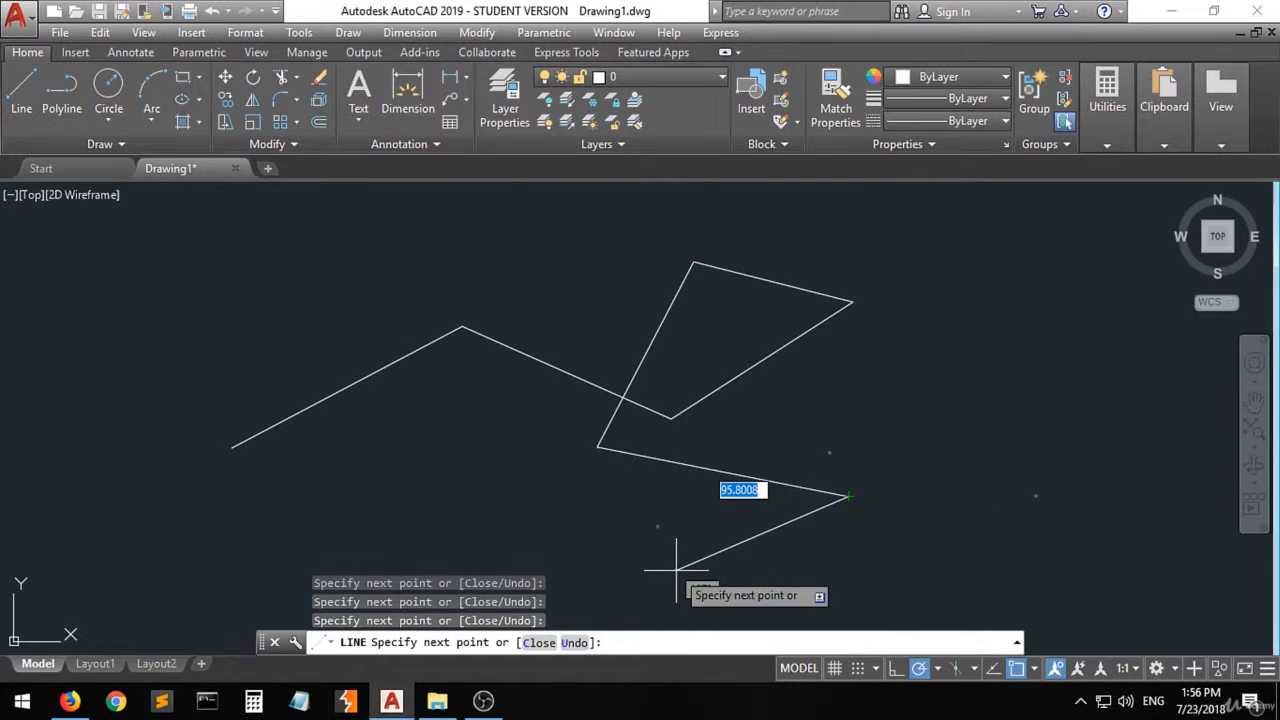
{"action": "left_click", "coordinate": [676, 570]}
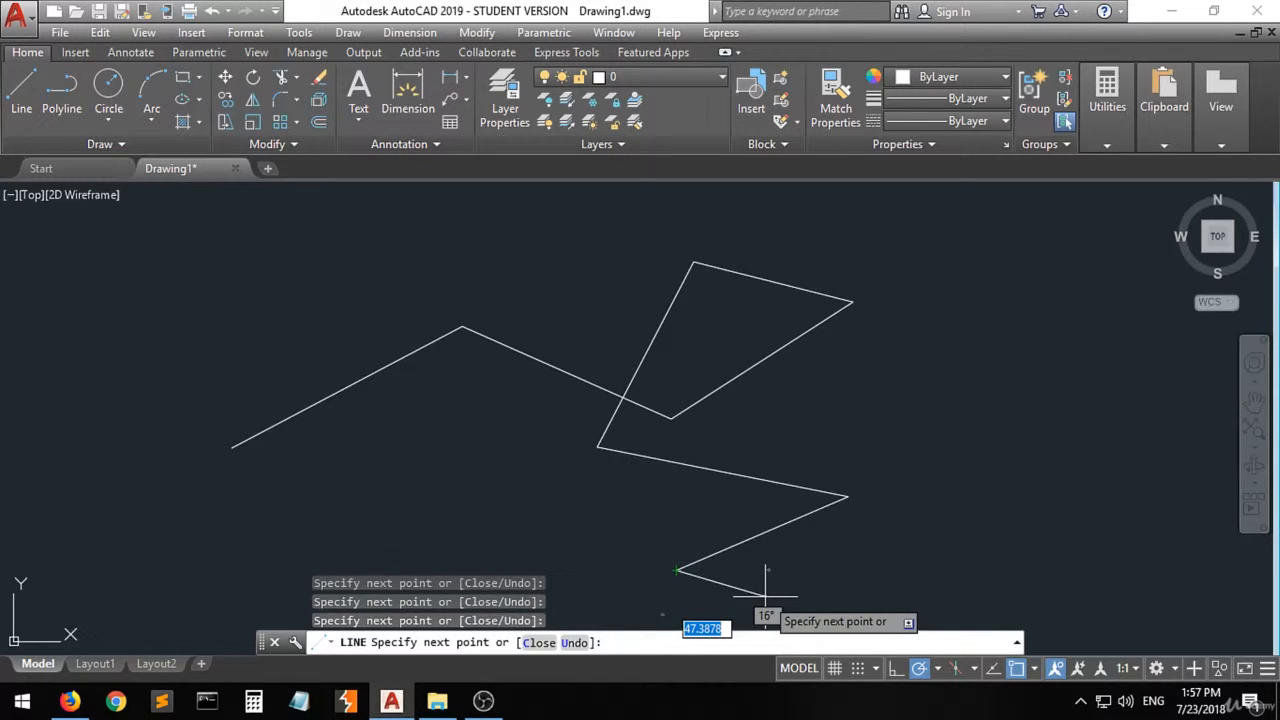
{"action": "key", "text": "Escape"}
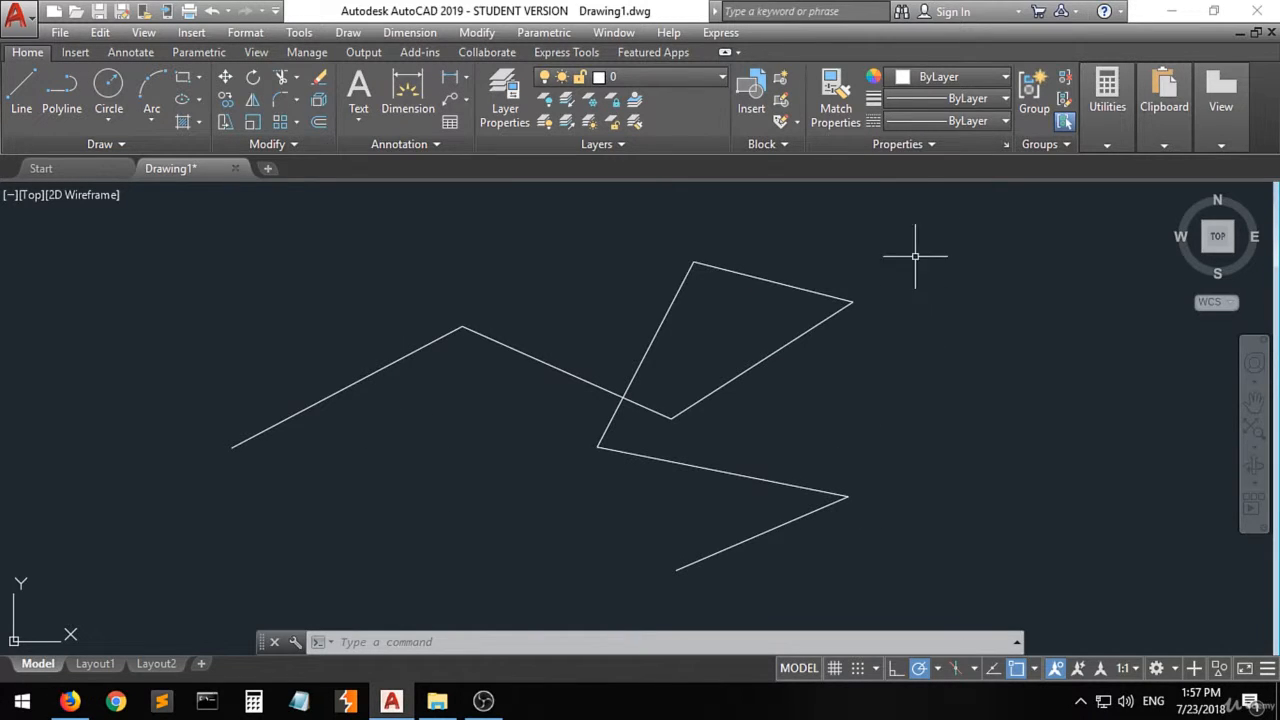
Step: Delete all the lines in the drawing together with one crossing selection, and undo the deletion
{"action": "left_click", "coordinate": [954, 217]}
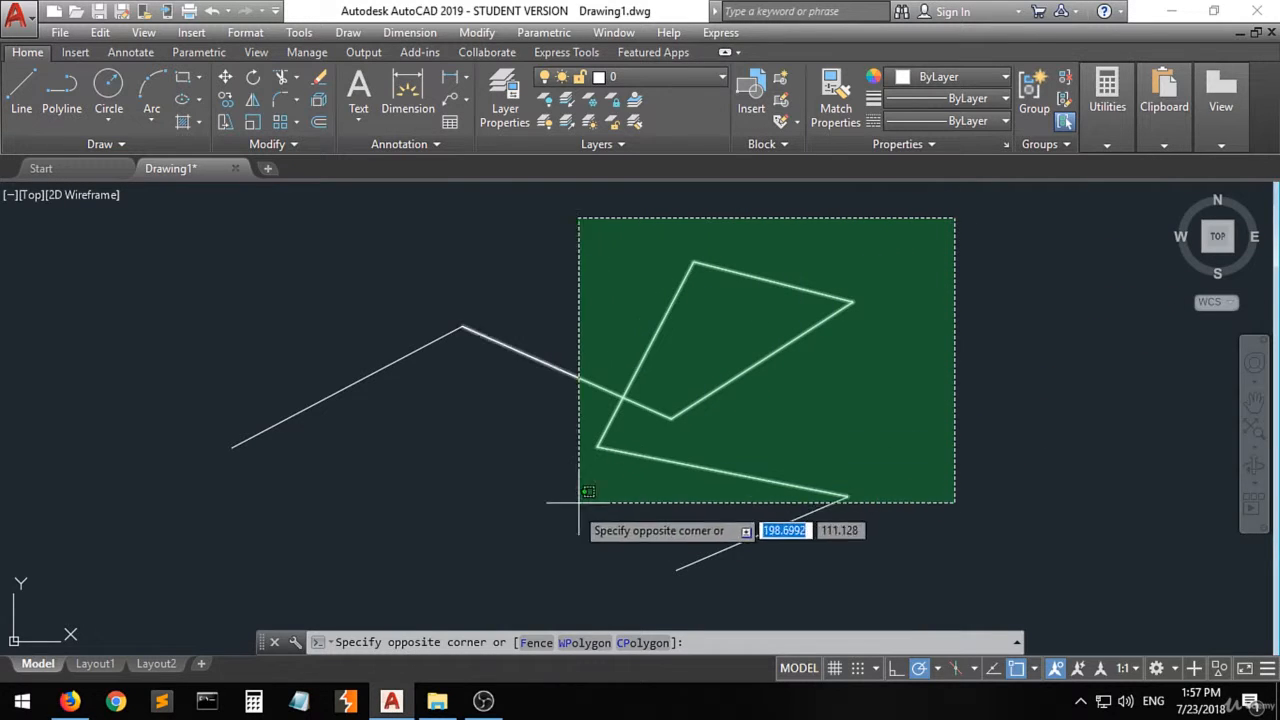
{"action": "left_click", "coordinate": [160, 578]}
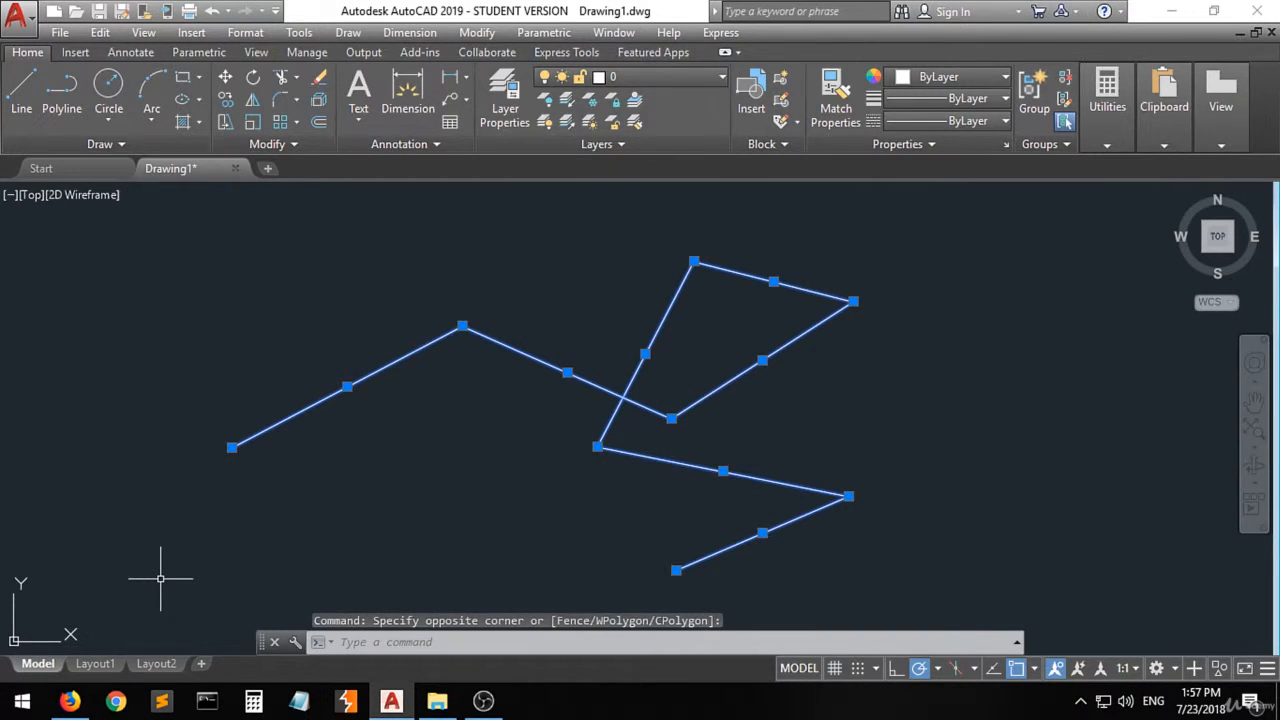
{"action": "key", "text": "Delete"}
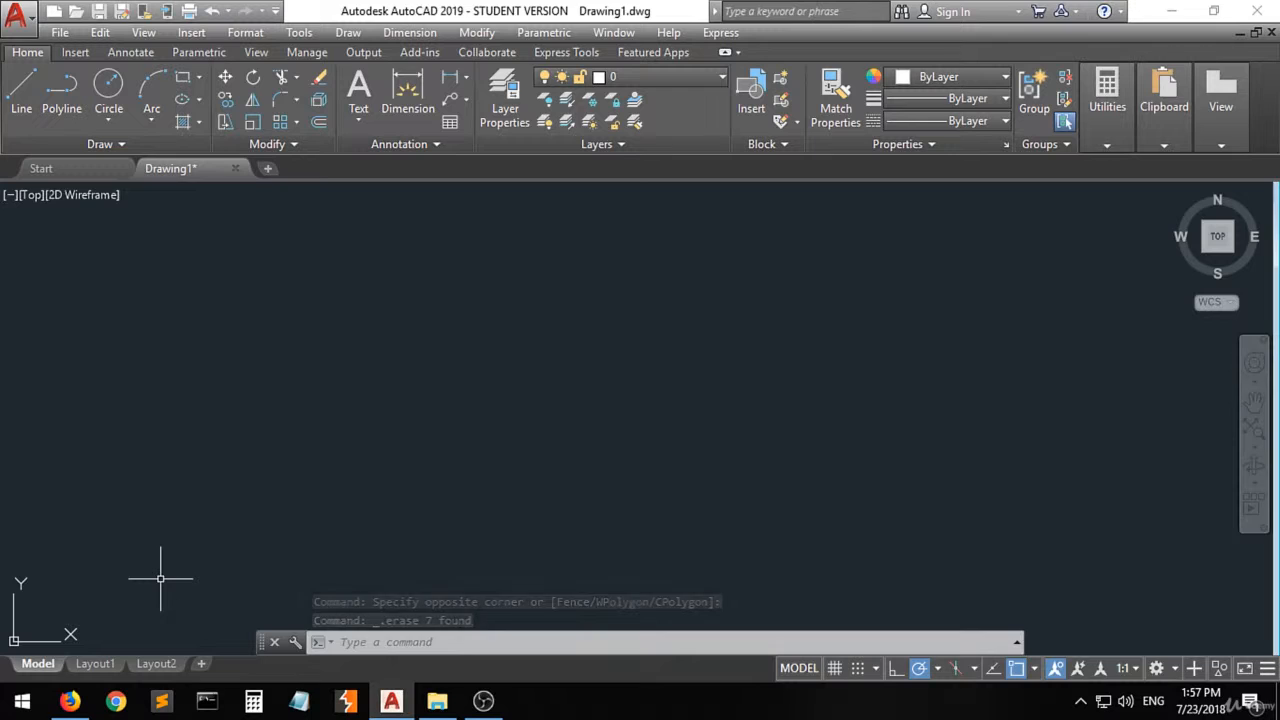
{"action": "key", "text": "ctrl+z"}
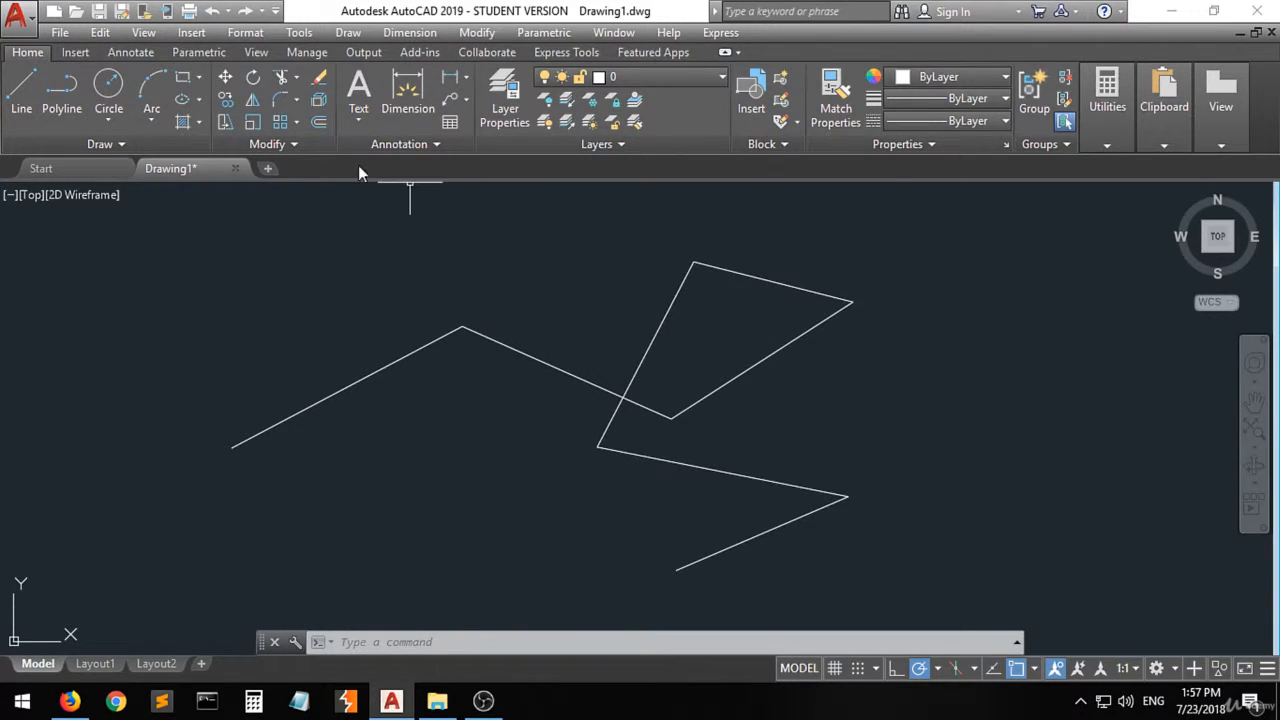
Step: Erase three segments with the Erase command: the two meeting at the chain's first lower vertex and the lowest end segment
{"action": "left_click", "coordinate": [317, 80]}
{"action": "left_click", "coordinate": [507, 347]}
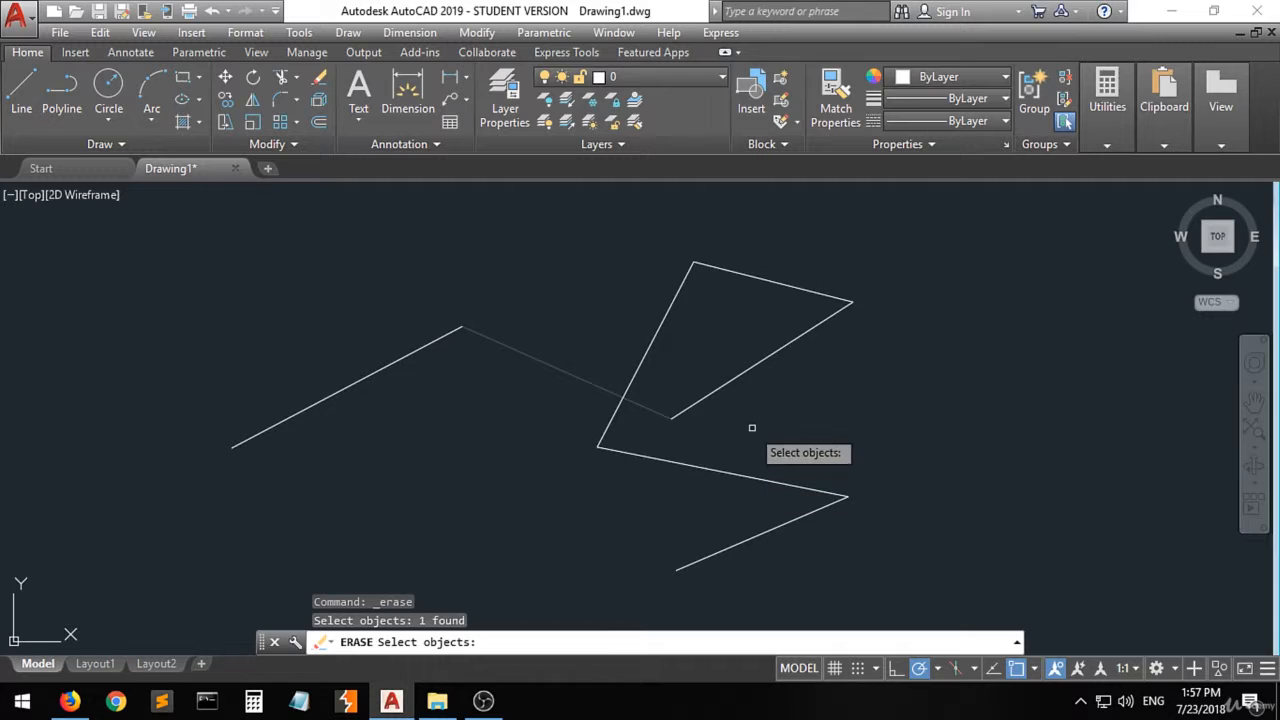
{"action": "left_click", "coordinate": [732, 383]}
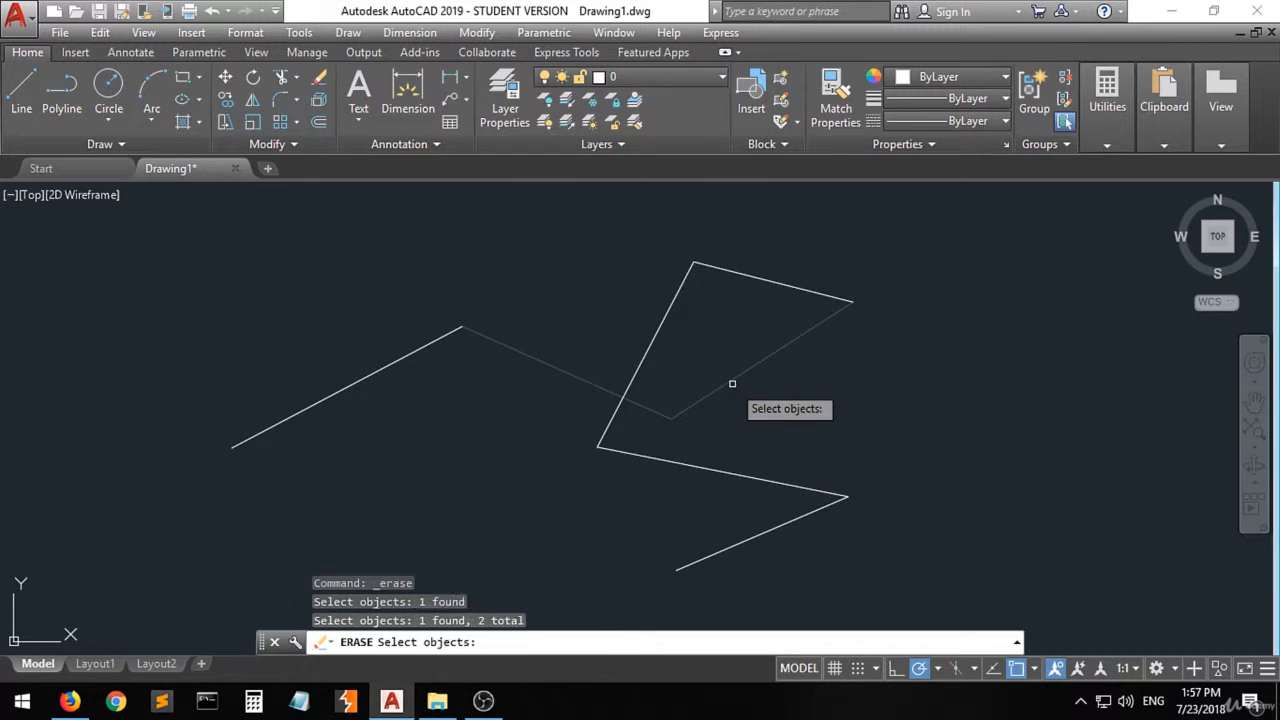
{"action": "left_click", "coordinate": [731, 544]}
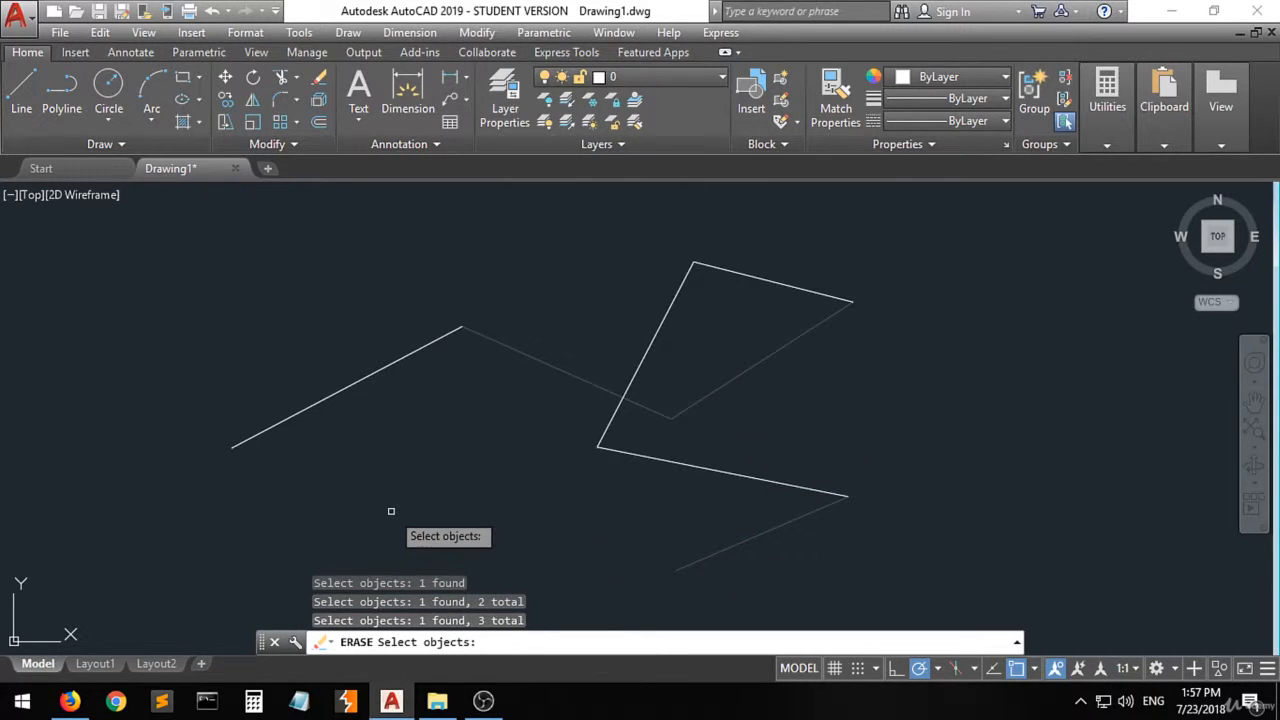
{"action": "key", "text": "Return"}
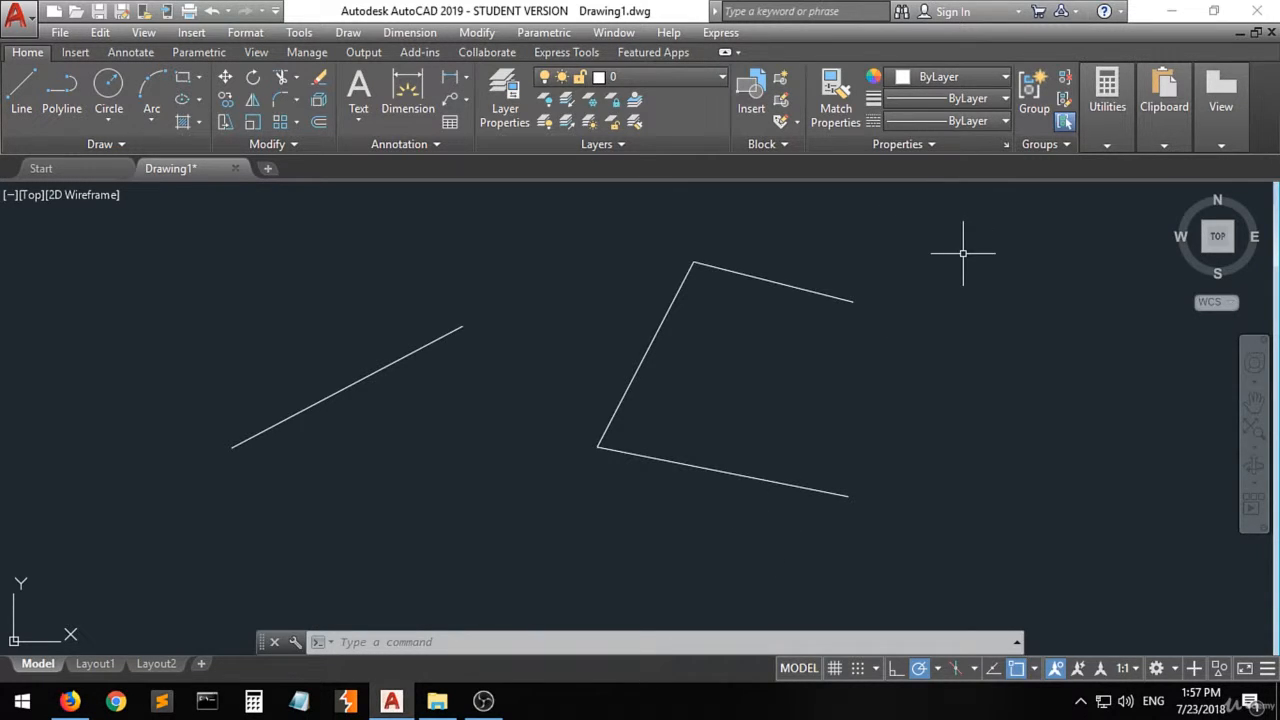
Step: Delete the steep segment joining the two right-hand lines, and clear the three remaining lines with one crossing selection
{"action": "left_click", "coordinate": [656, 334]}
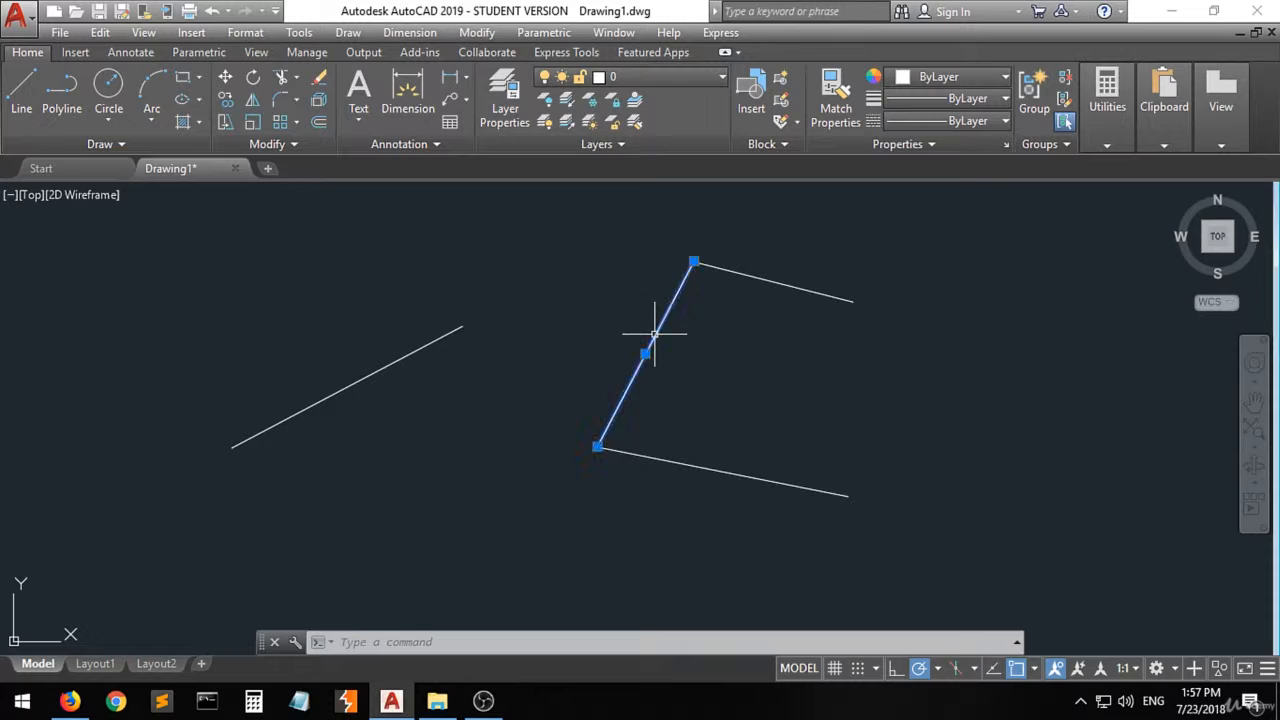
{"action": "key", "text": "Delete"}
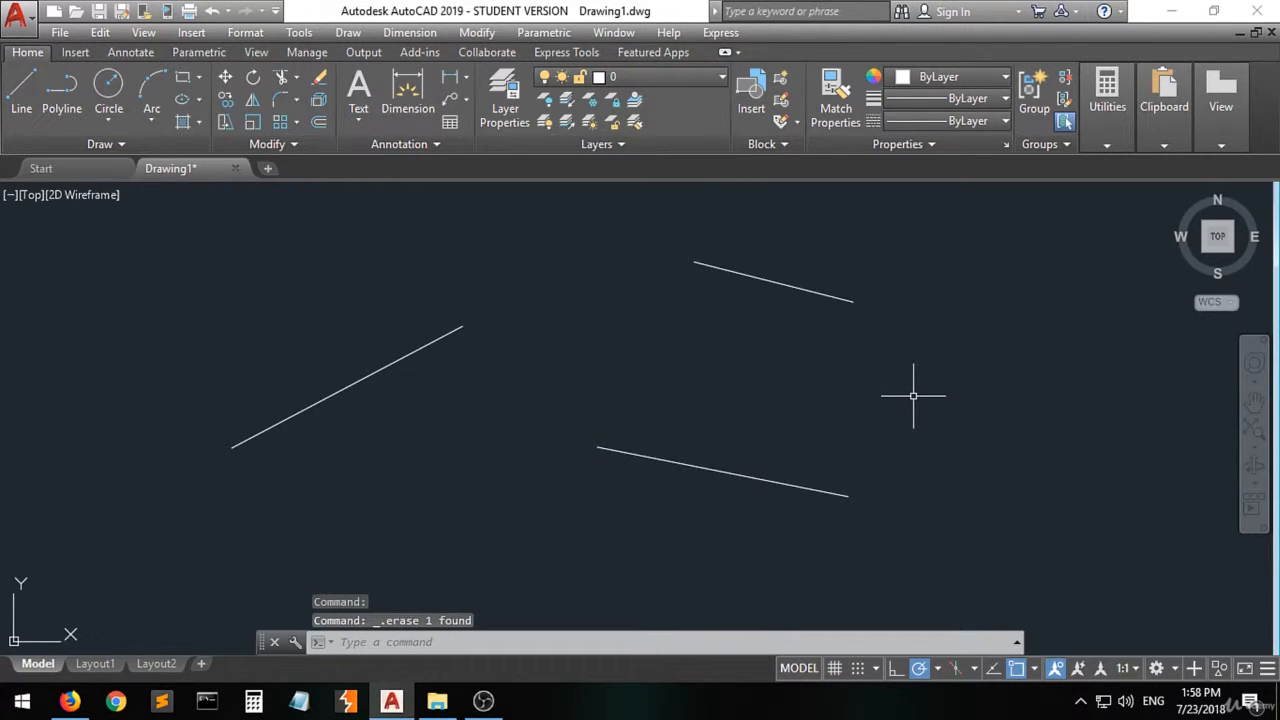
{"action": "left_click", "coordinate": [929, 251]}
{"action": "left_click", "coordinate": [265, 508]}
{"action": "key", "text": "Delete"}
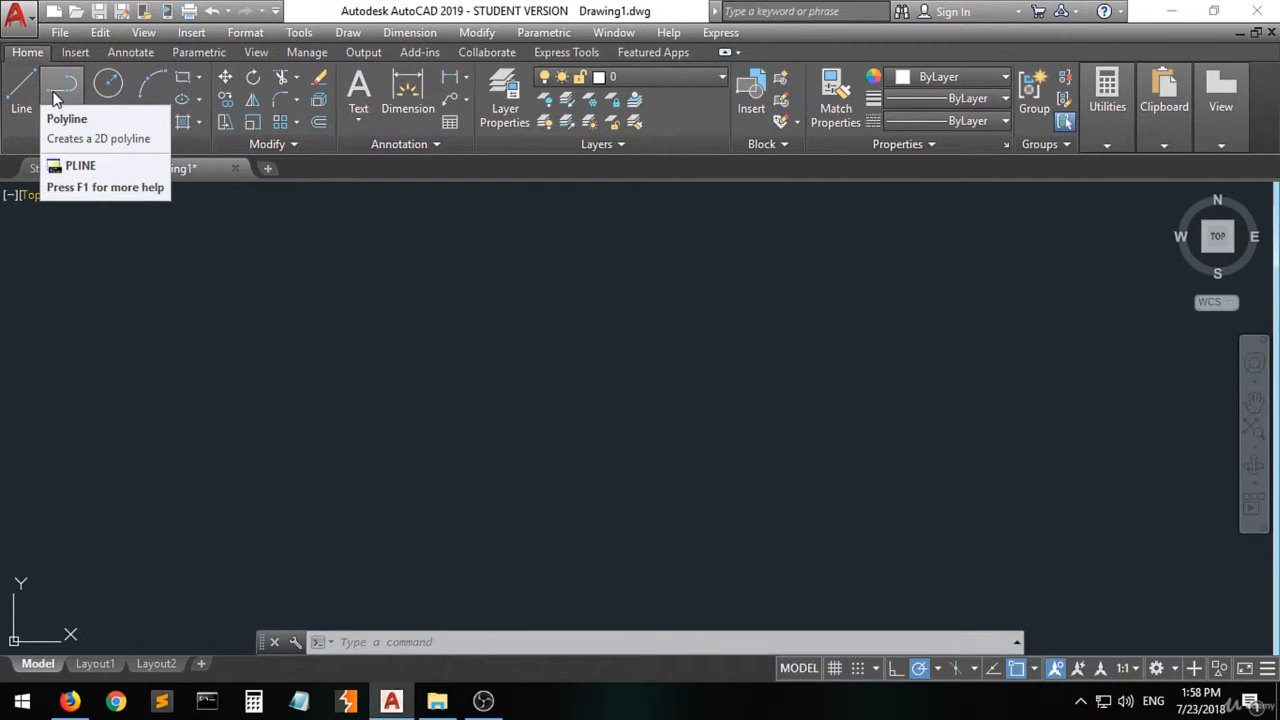
Step: Draw a nearly square rectangle from four horizontal and vertical segments with the Line command in the left part of the drawing
{"action": "left_click", "coordinate": [26, 99]}
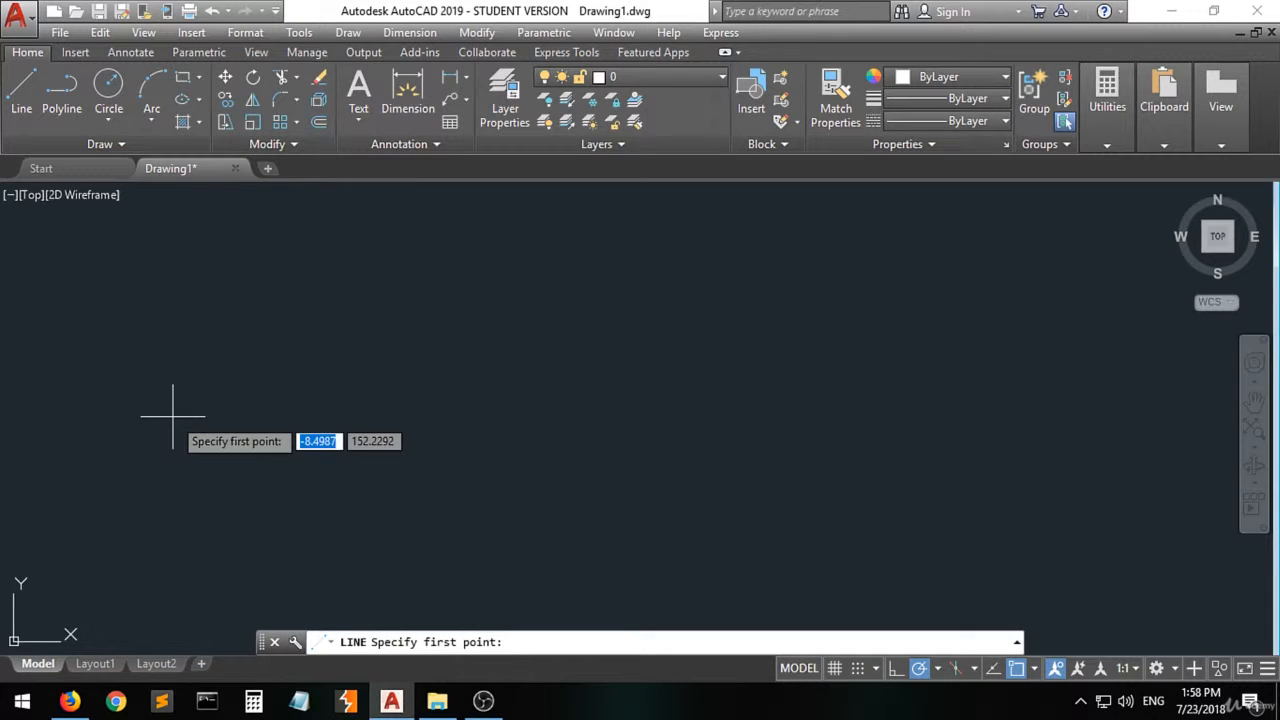
{"action": "left_click", "coordinate": [148, 279]}
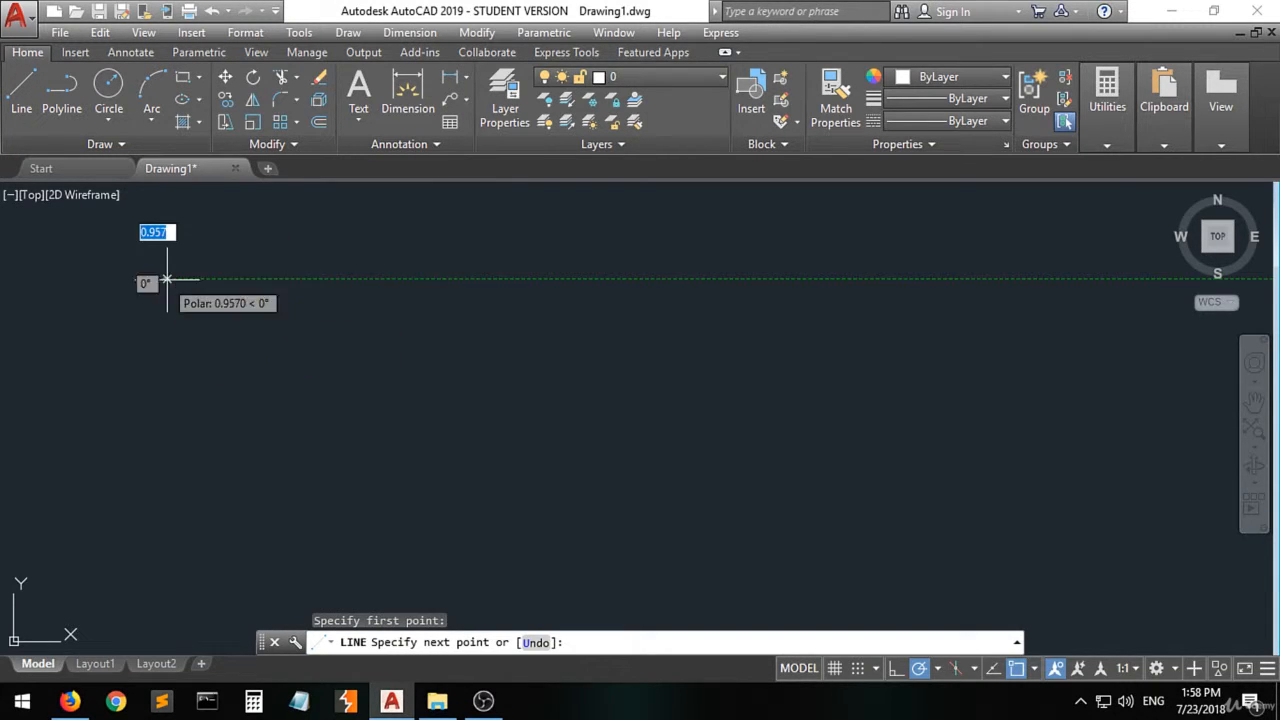
{"action": "left_click", "coordinate": [264, 279]}
{"action": "left_click", "coordinate": [264, 405]}
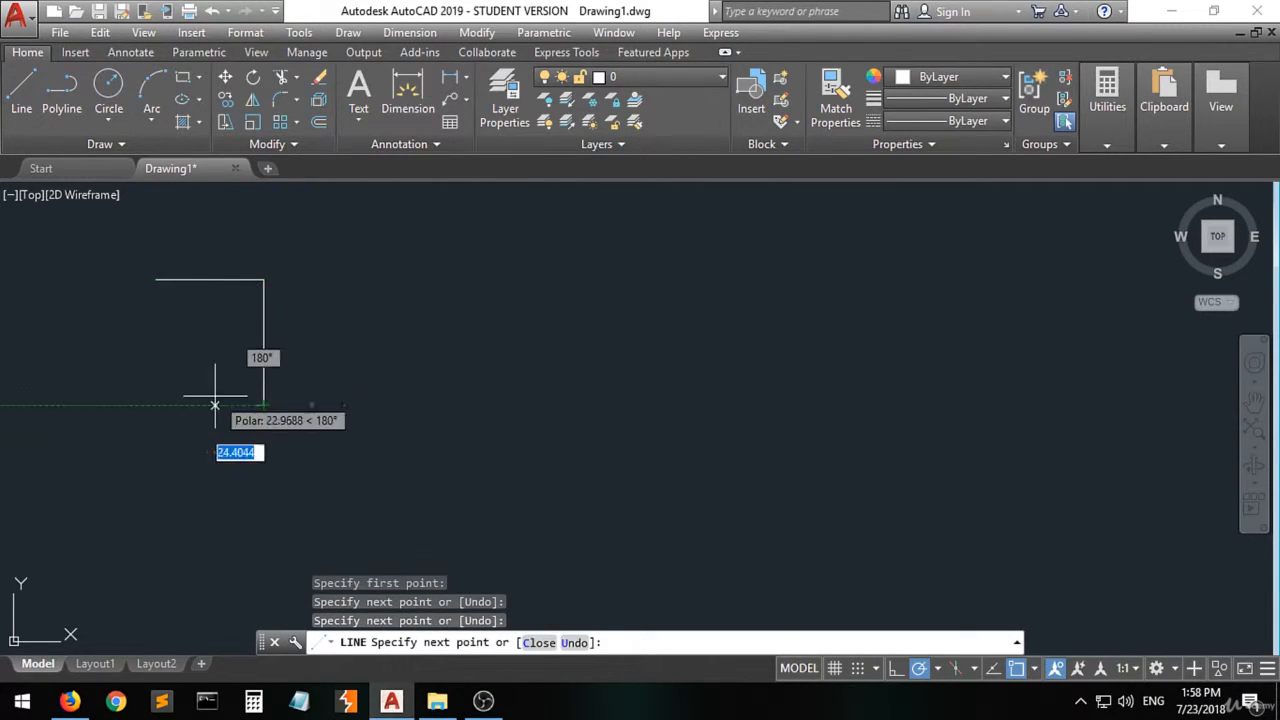
{"action": "left_click", "coordinate": [152, 405]}
{"action": "left_click", "coordinate": [152, 279]}
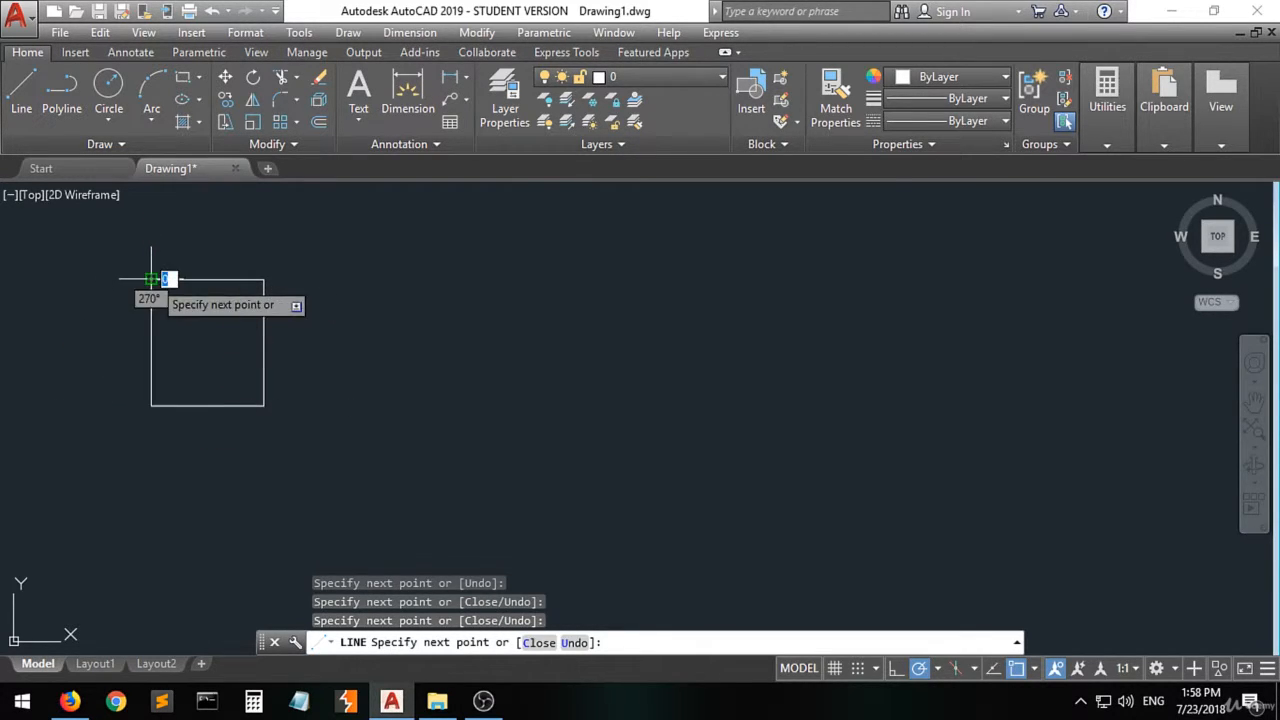
{"action": "key", "text": "Return"}
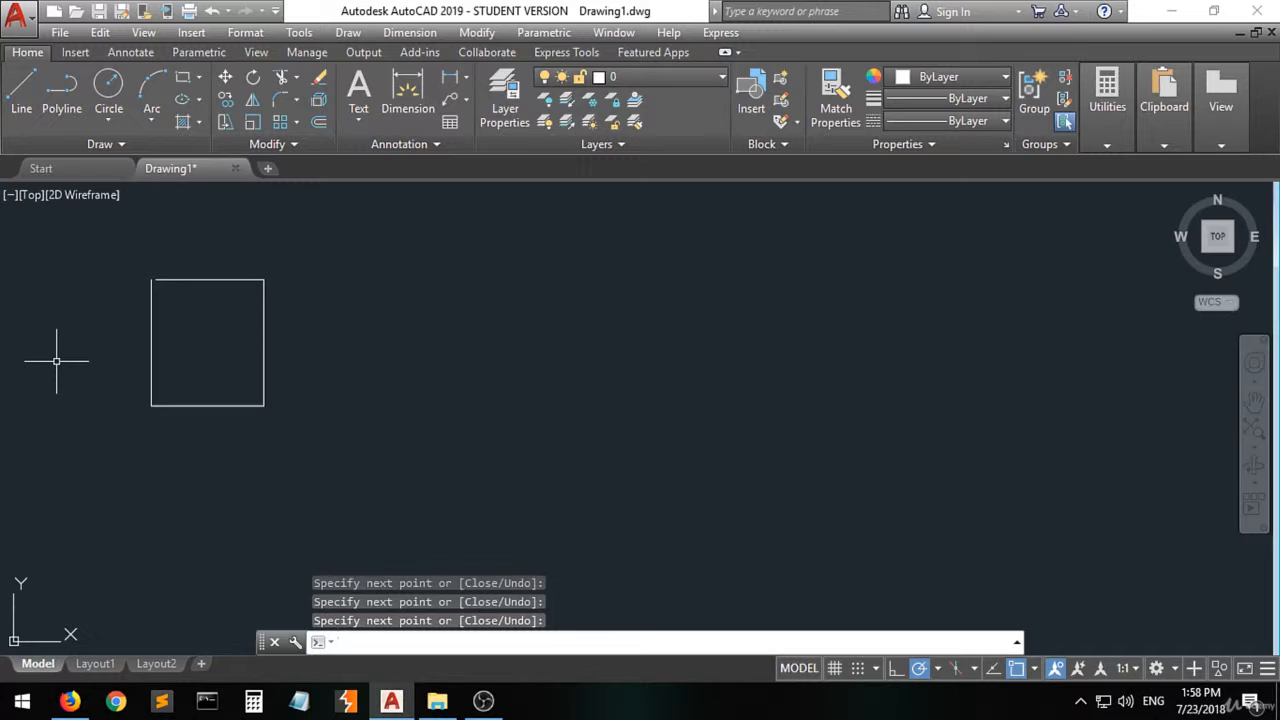
Step: Draw a slightly taller rectangle to the right of the first one with the Polyline command, returning to its starting corner
{"action": "left_click", "coordinate": [64, 90]}
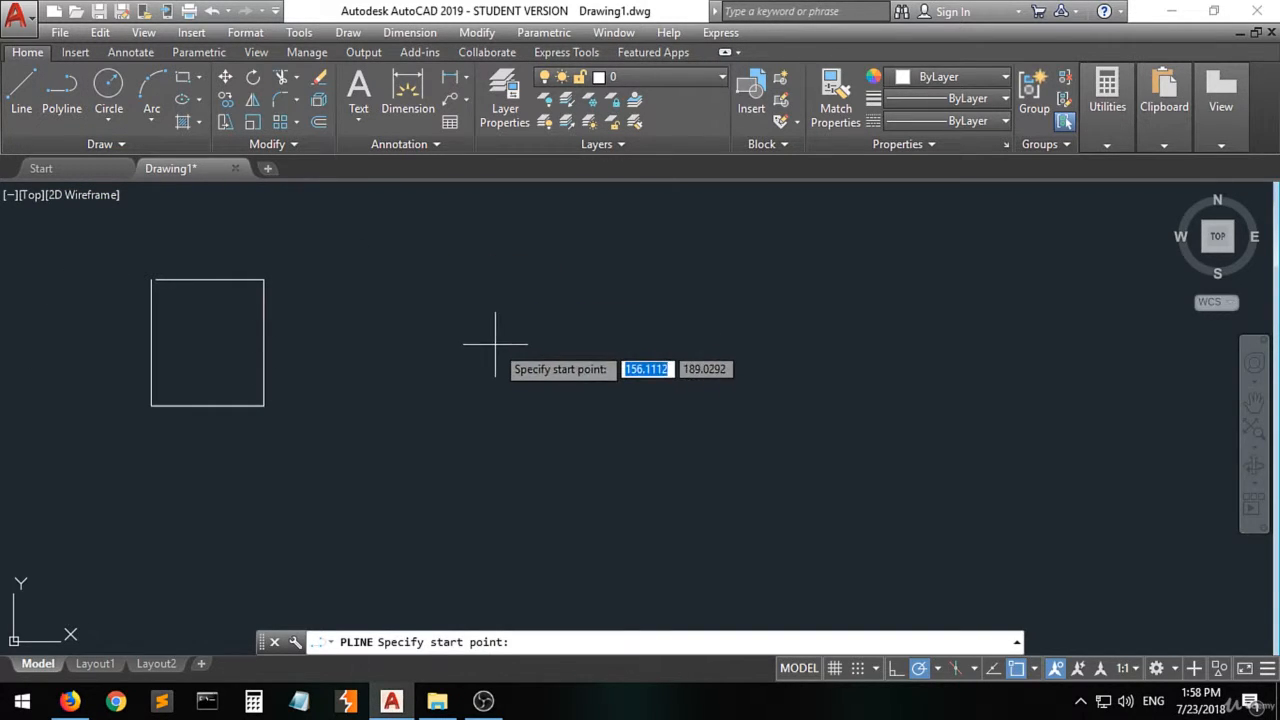
{"action": "left_click", "coordinate": [388, 279]}
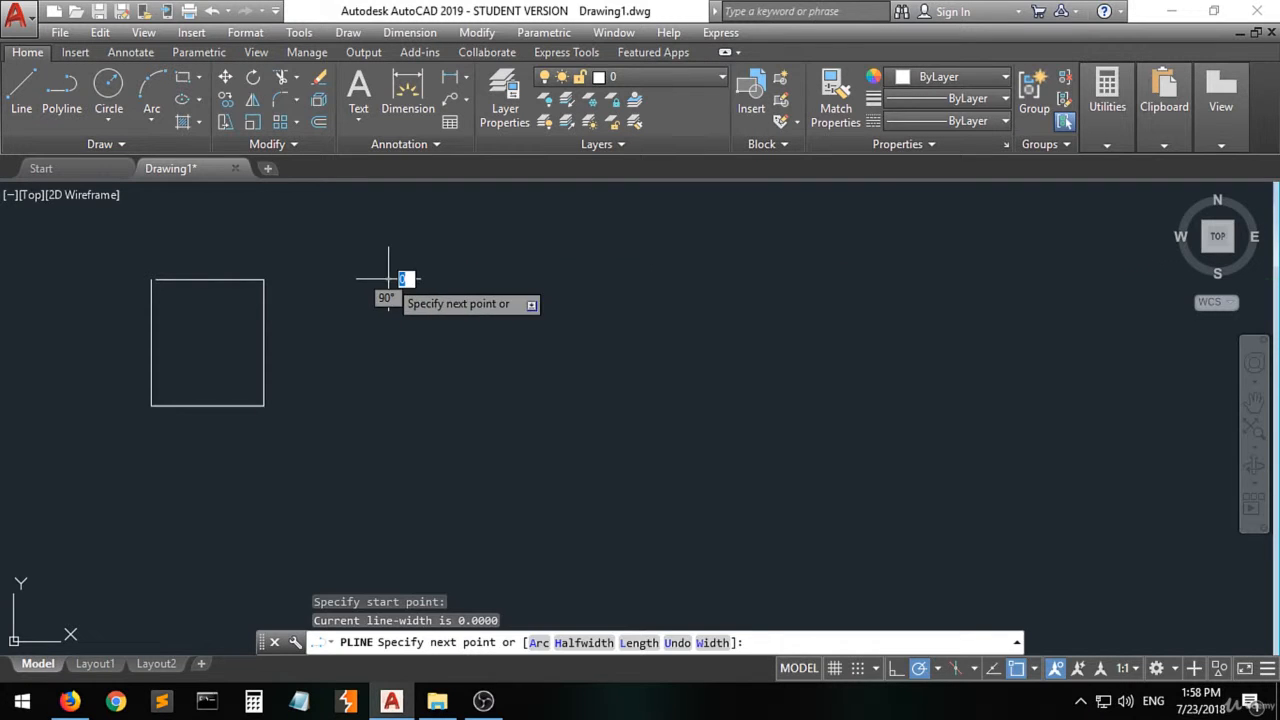
{"action": "left_click", "coordinate": [512, 279]}
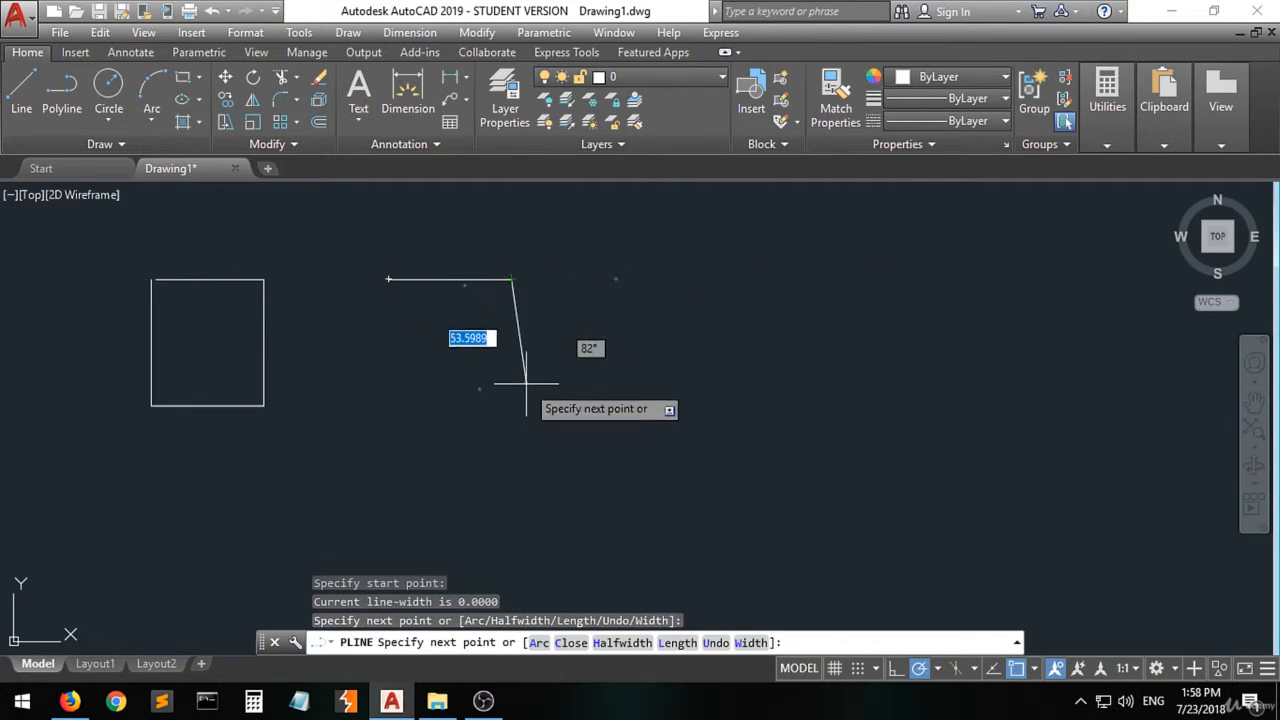
{"action": "left_click", "coordinate": [512, 434]}
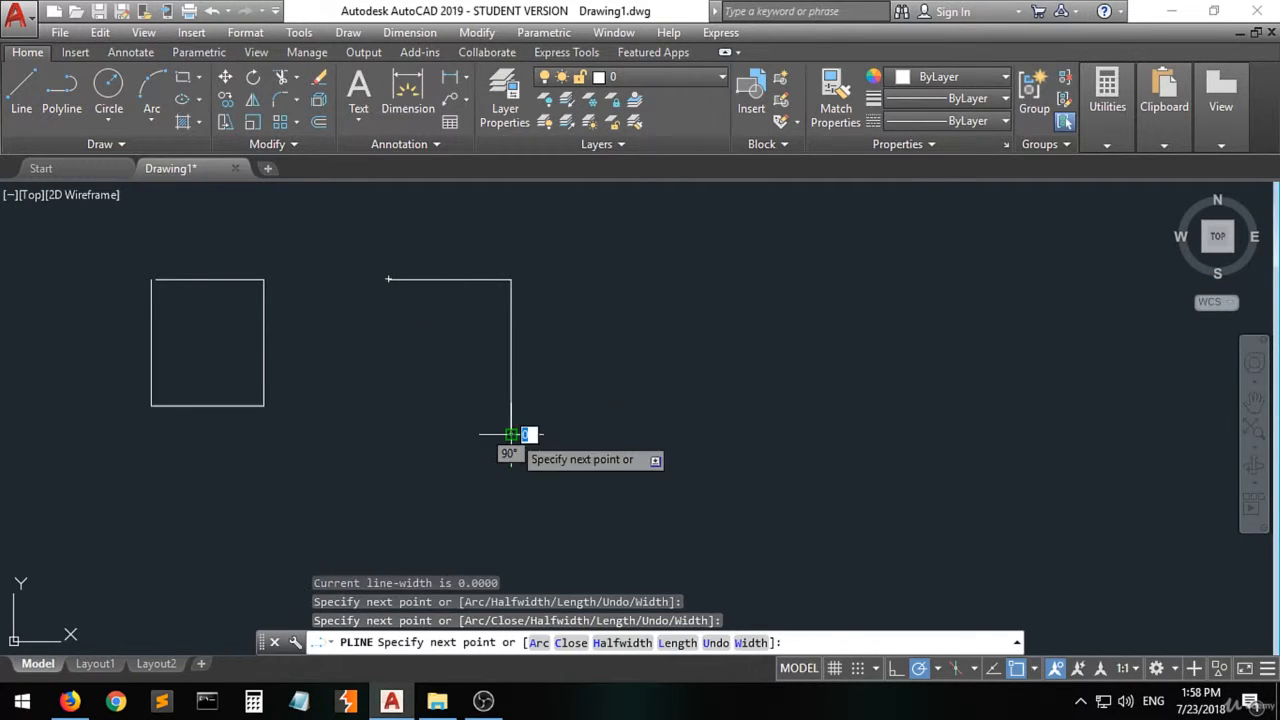
{"action": "left_click", "coordinate": [386, 434]}
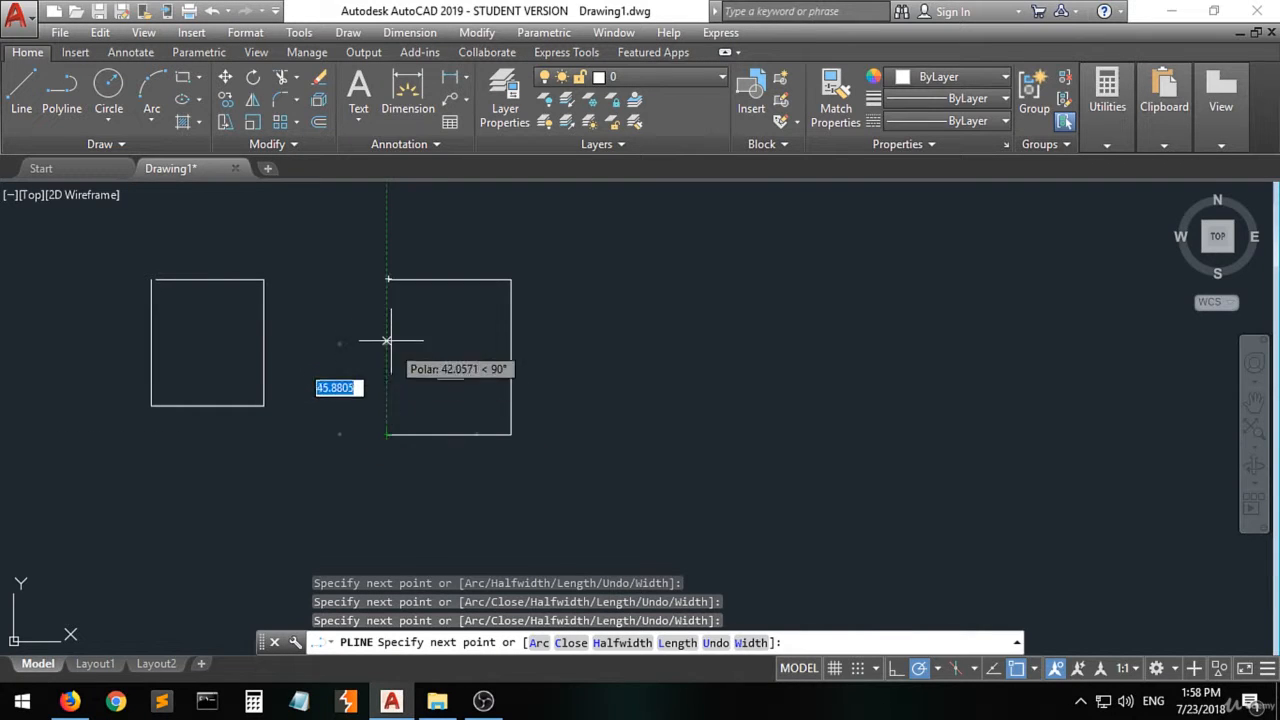
{"action": "left_click", "coordinate": [388, 279]}
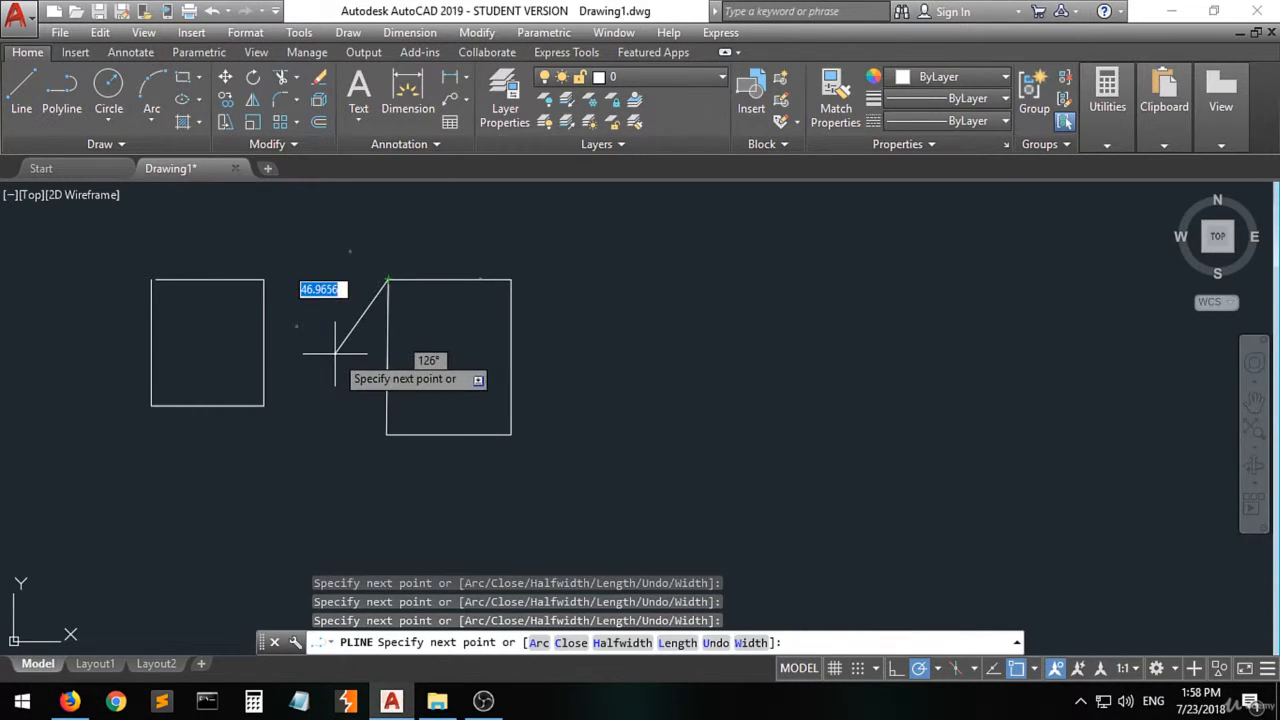
{"action": "key", "text": "Return"}
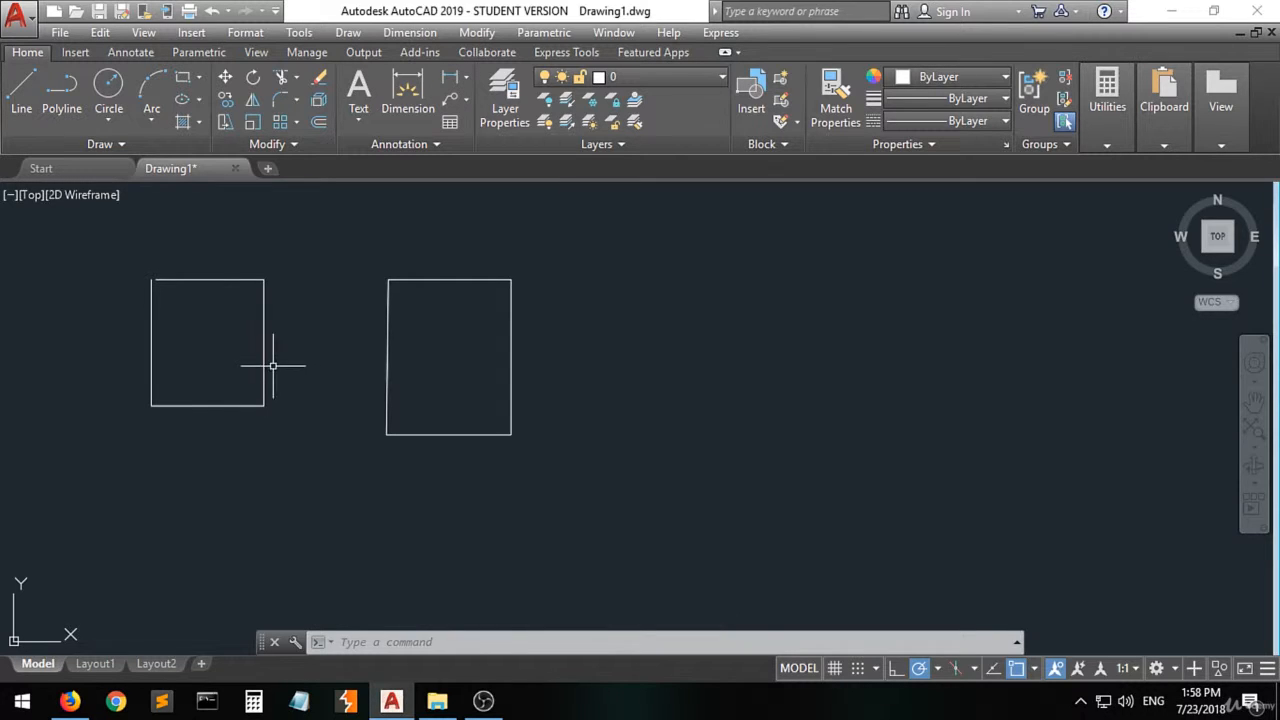
Step: Select the polyline rectangle by one of its edges to check how it is selected, and clear the selection
{"action": "mouse_move", "coordinate": [263, 361]}
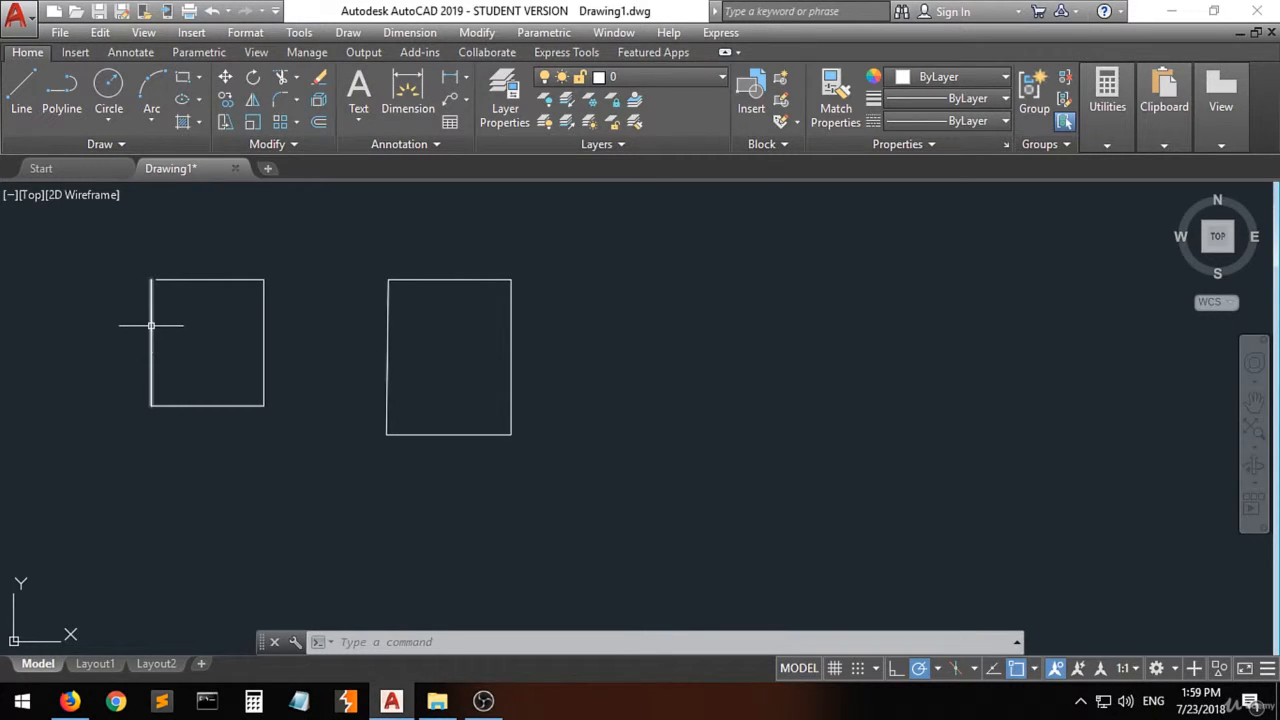
{"action": "mouse_move", "coordinate": [149, 325]}
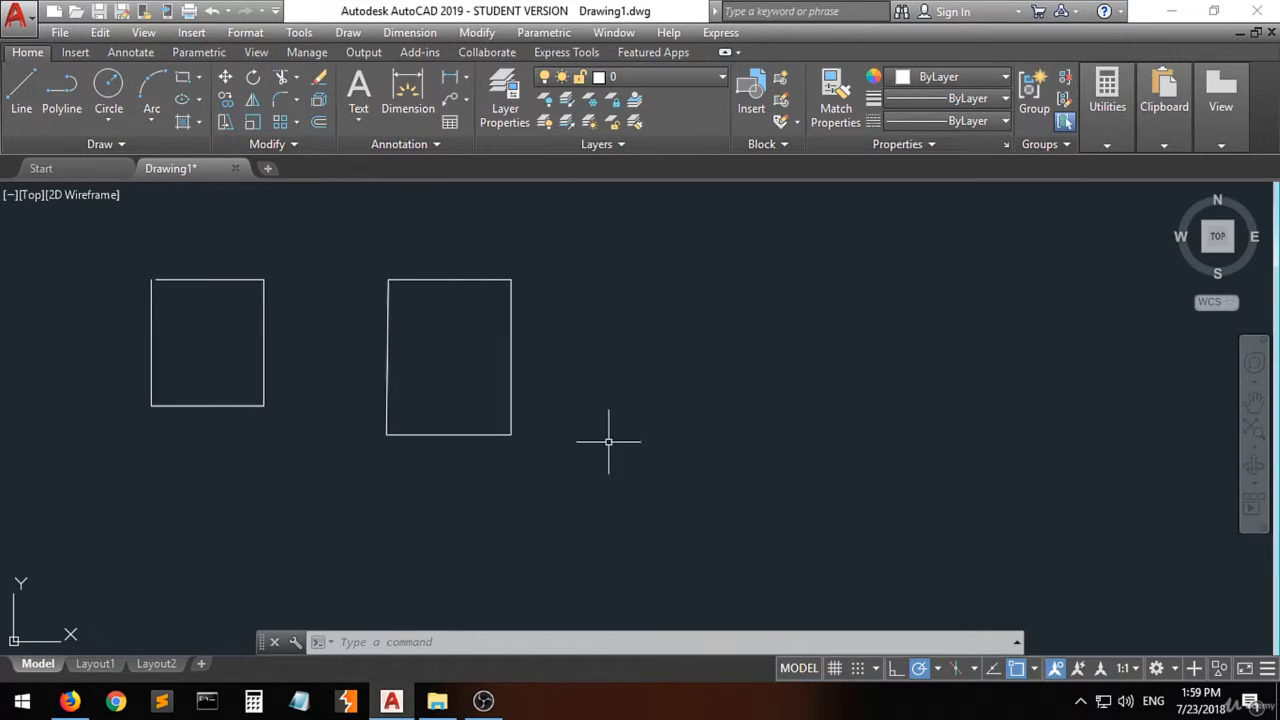
{"action": "left_click", "coordinate": [486, 279]}
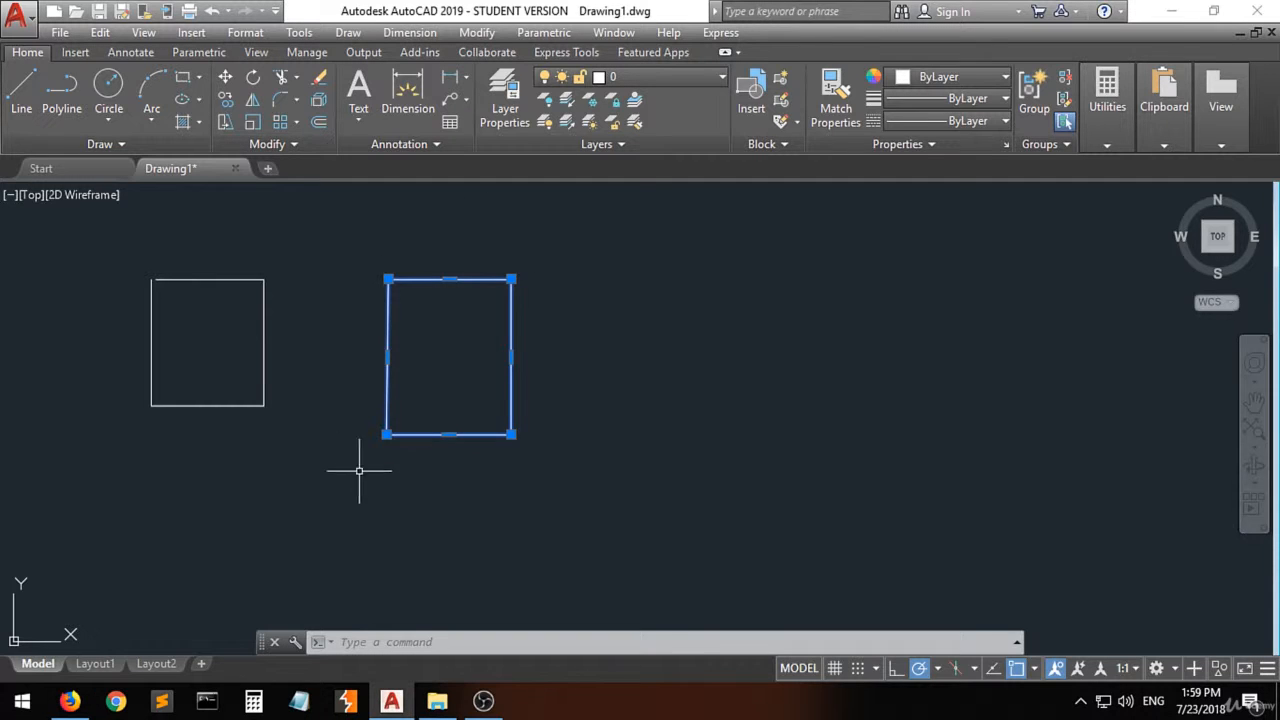
{"action": "left_click", "coordinate": [476, 456]}
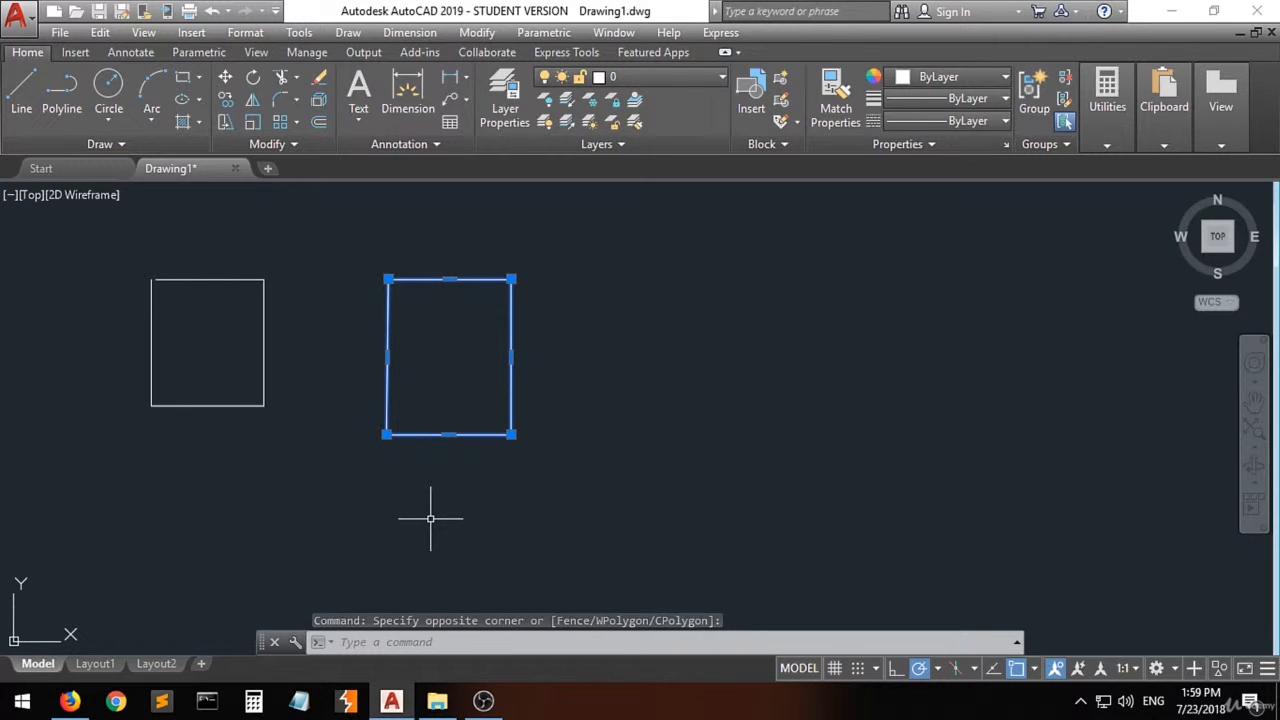
{"action": "key", "text": "Escape"}
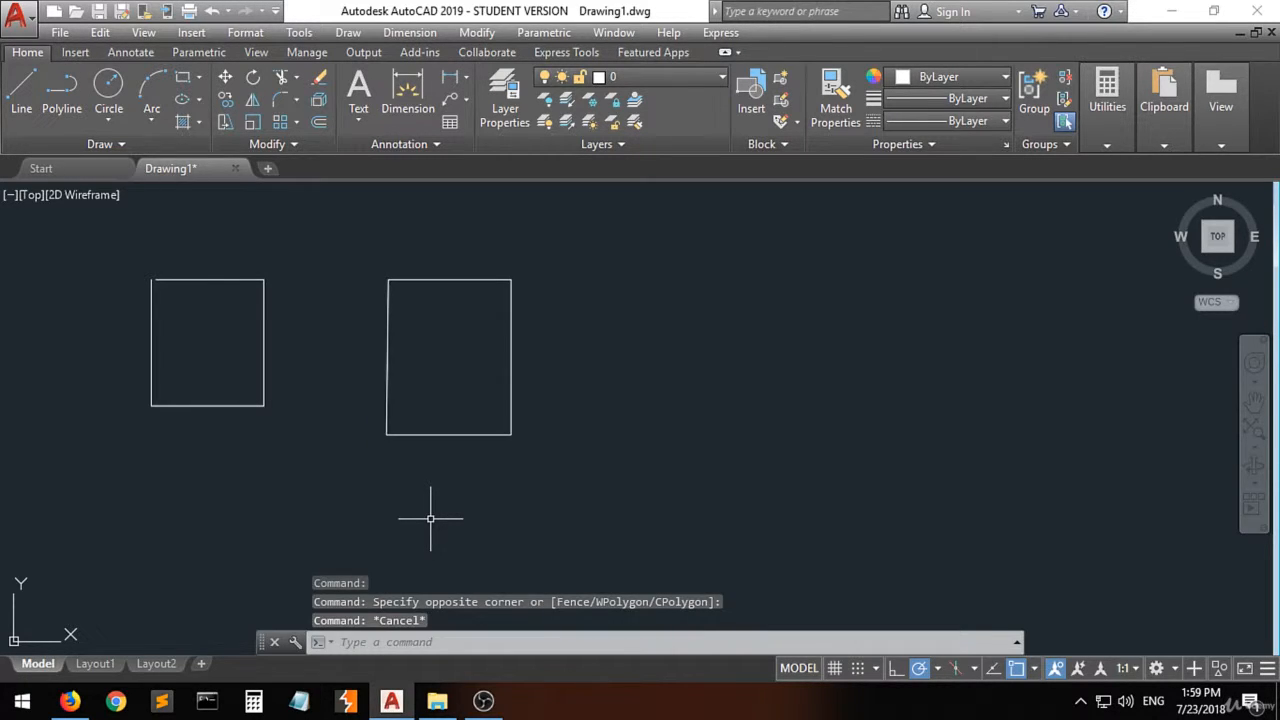
Step: Select the bottom and top segments of the Line-command rectangle individually to compare them with the polyline, and clear the selection
{"action": "left_click", "coordinate": [225, 405]}
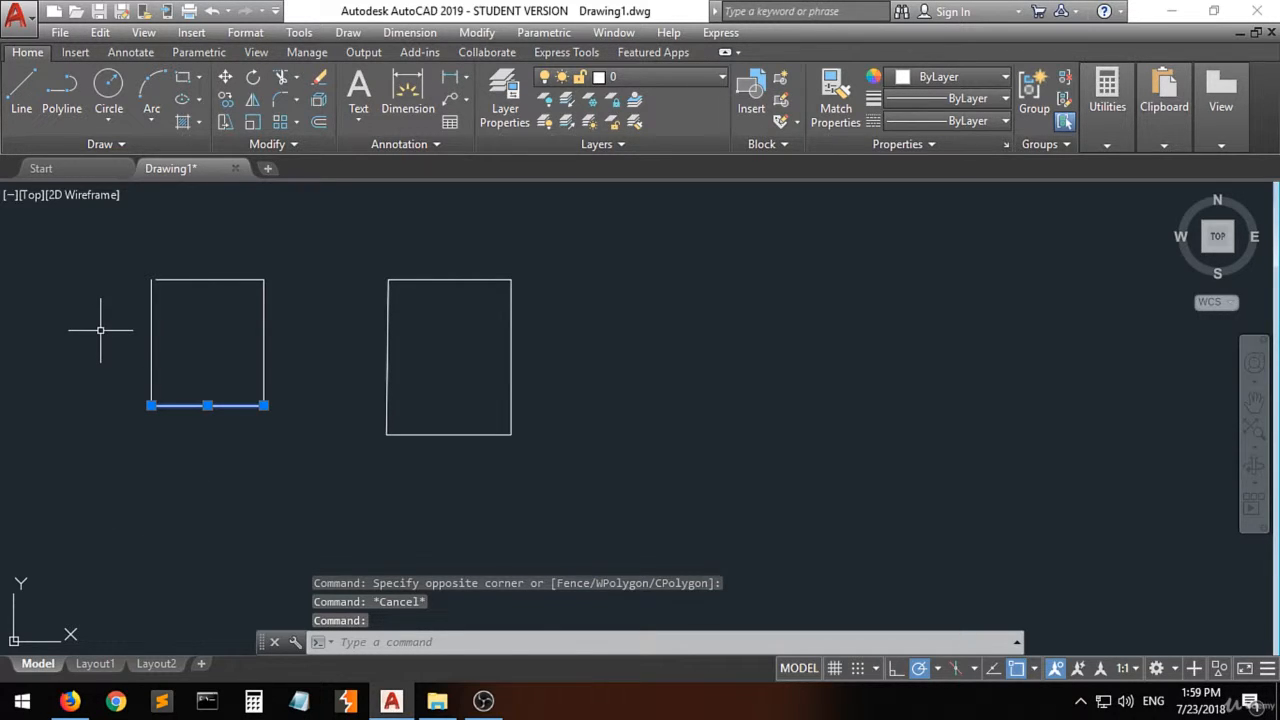
{"action": "left_click", "coordinate": [180, 279]}
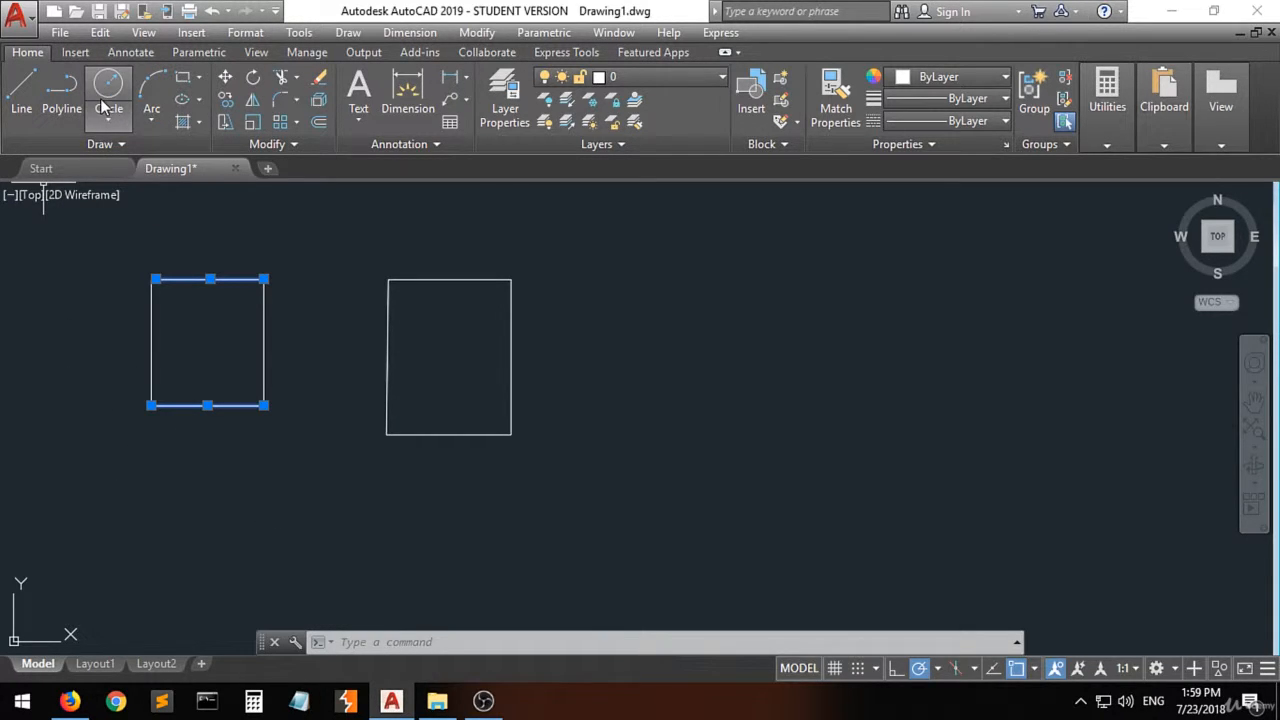
{"action": "left_click", "coordinate": [323, 520]}
{"action": "left_click", "coordinate": [283, 543]}
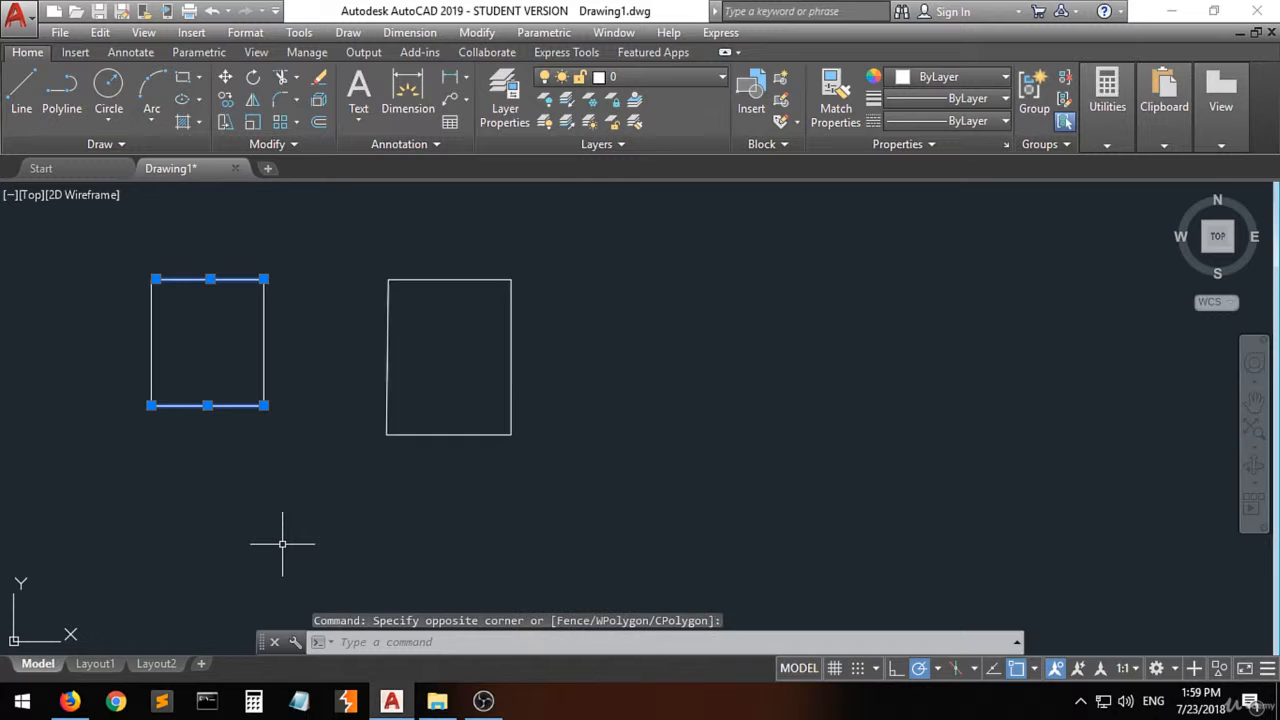
{"action": "key", "text": "Escape"}
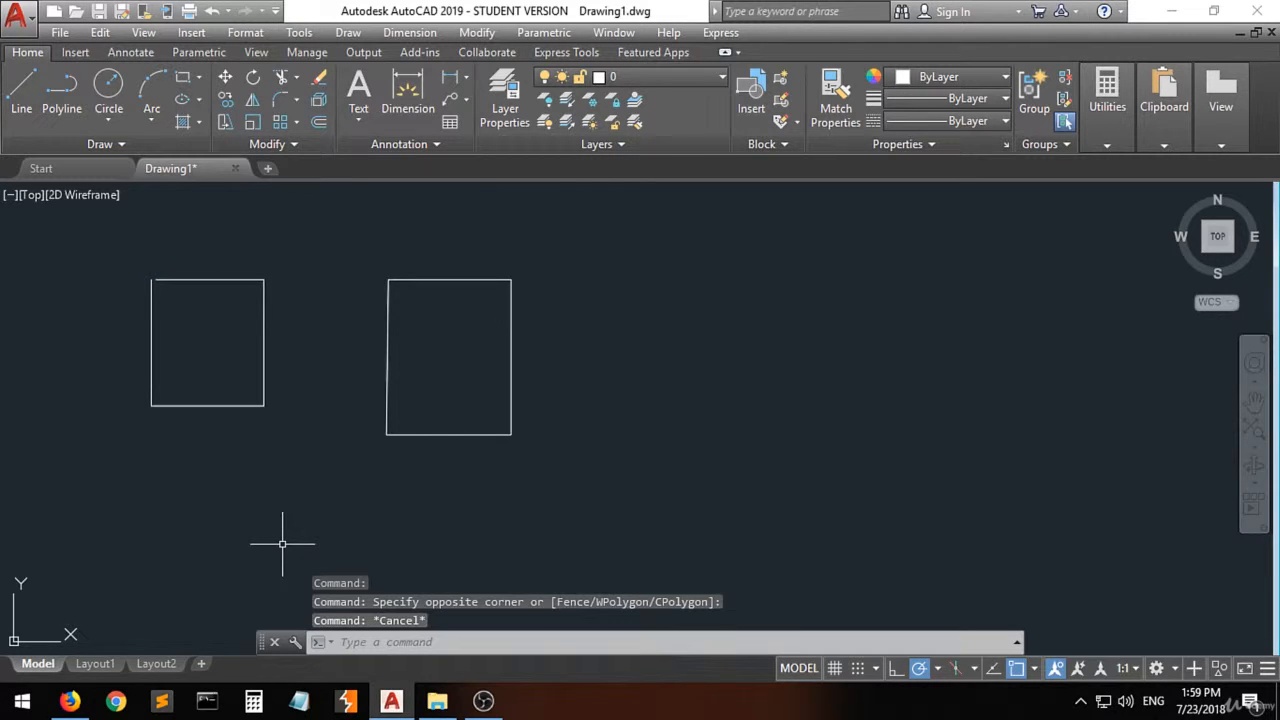
Step: Draw a Center, Radius circle centred on the polyline rectangle's lower-right corner and passing through its upper-right corner, about 79.3 units in radius
{"action": "left_click", "coordinate": [107, 122]}
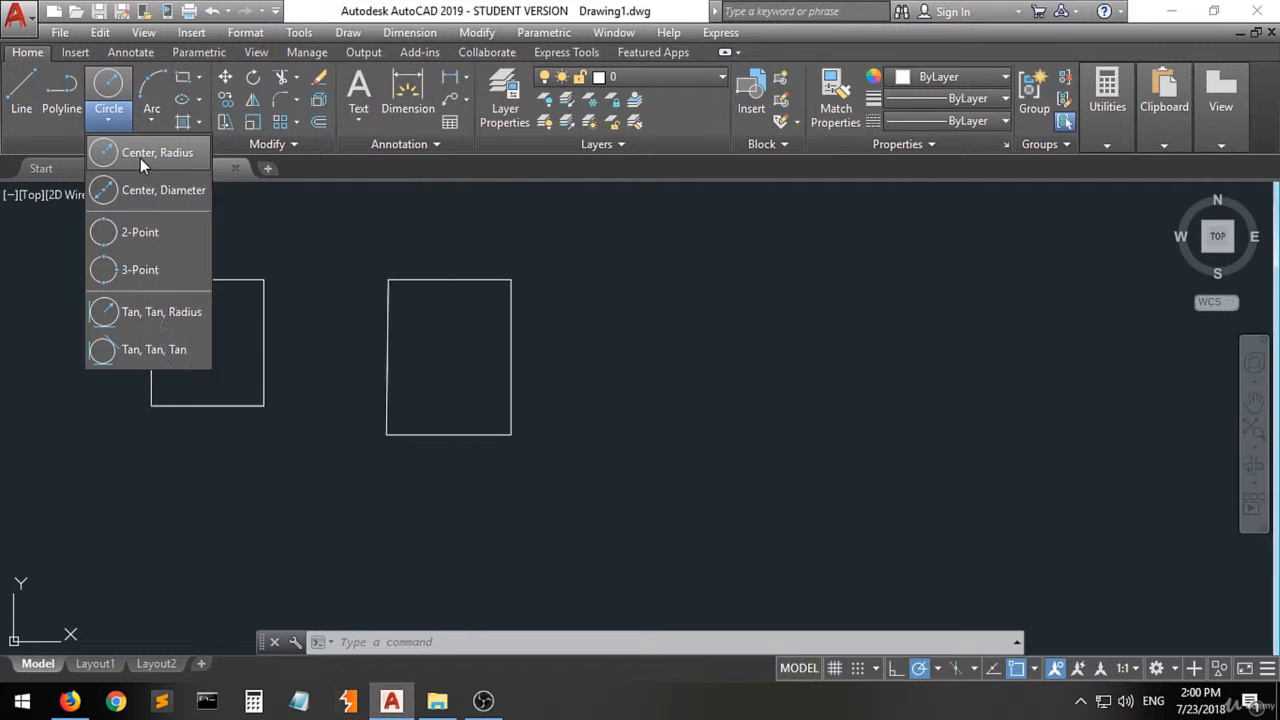
{"action": "left_click", "coordinate": [140, 158]}
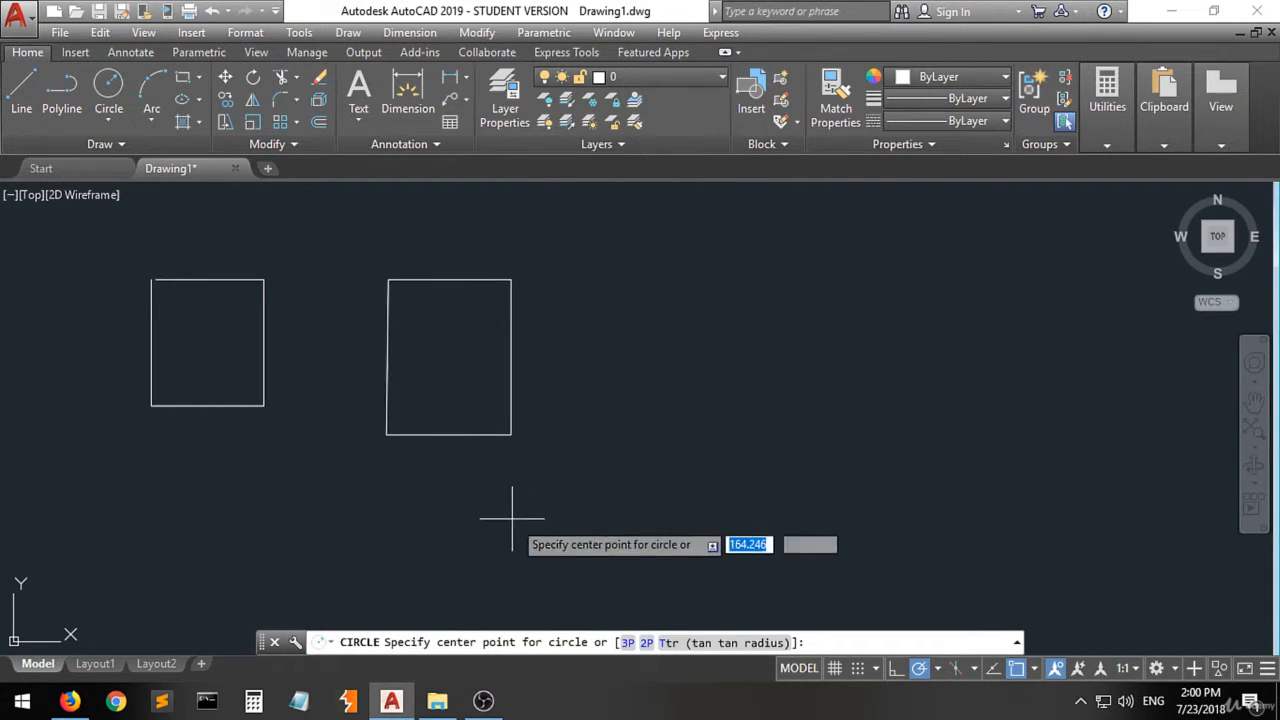
{"action": "left_click", "coordinate": [511, 435]}
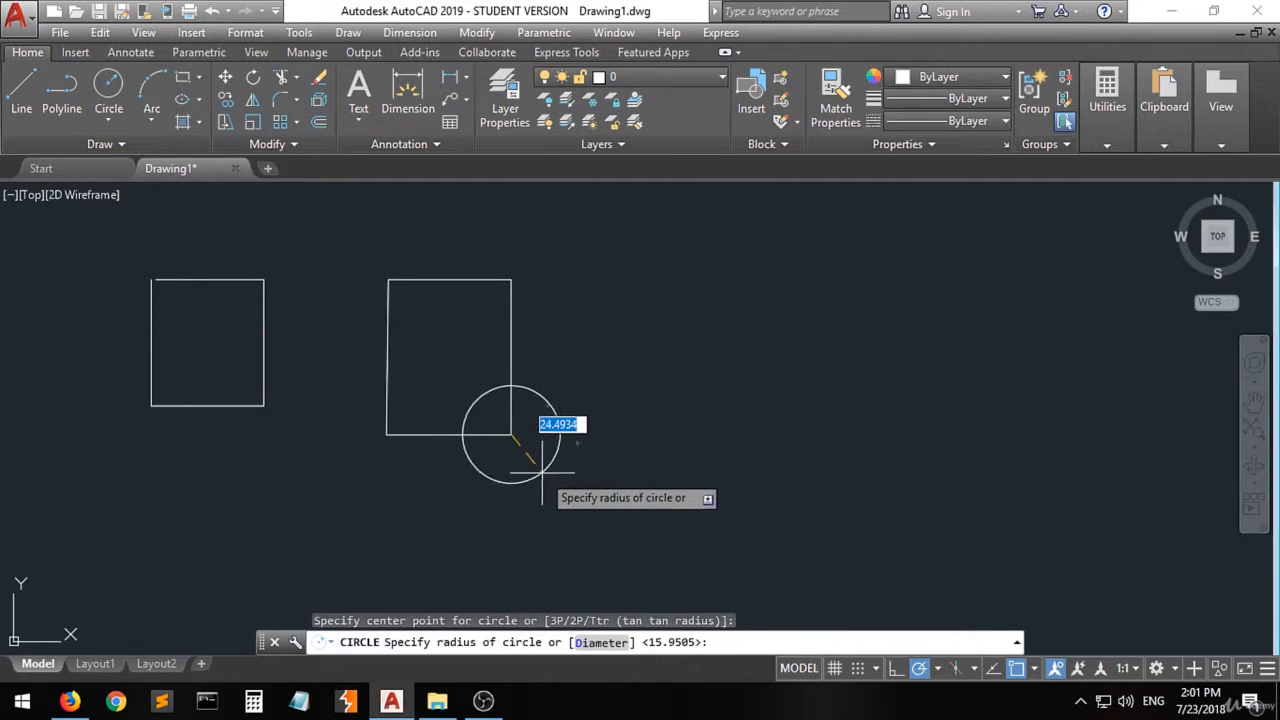
{"action": "left_click", "coordinate": [511, 280]}
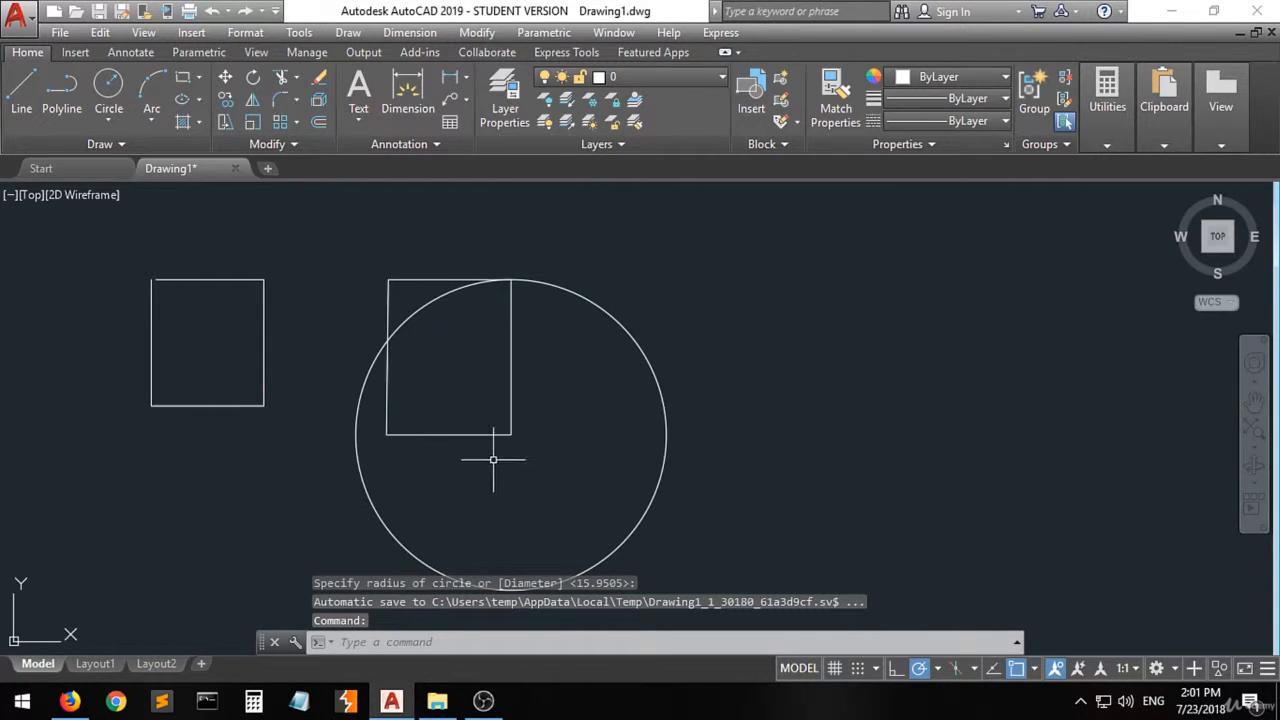
Step: Draw a smaller concentric circle about 26.5 units in radius, centred on the polyline rectangle's lower-right corner
{"action": "left_click", "coordinate": [110, 90]}
{"action": "left_click", "coordinate": [511, 434]}
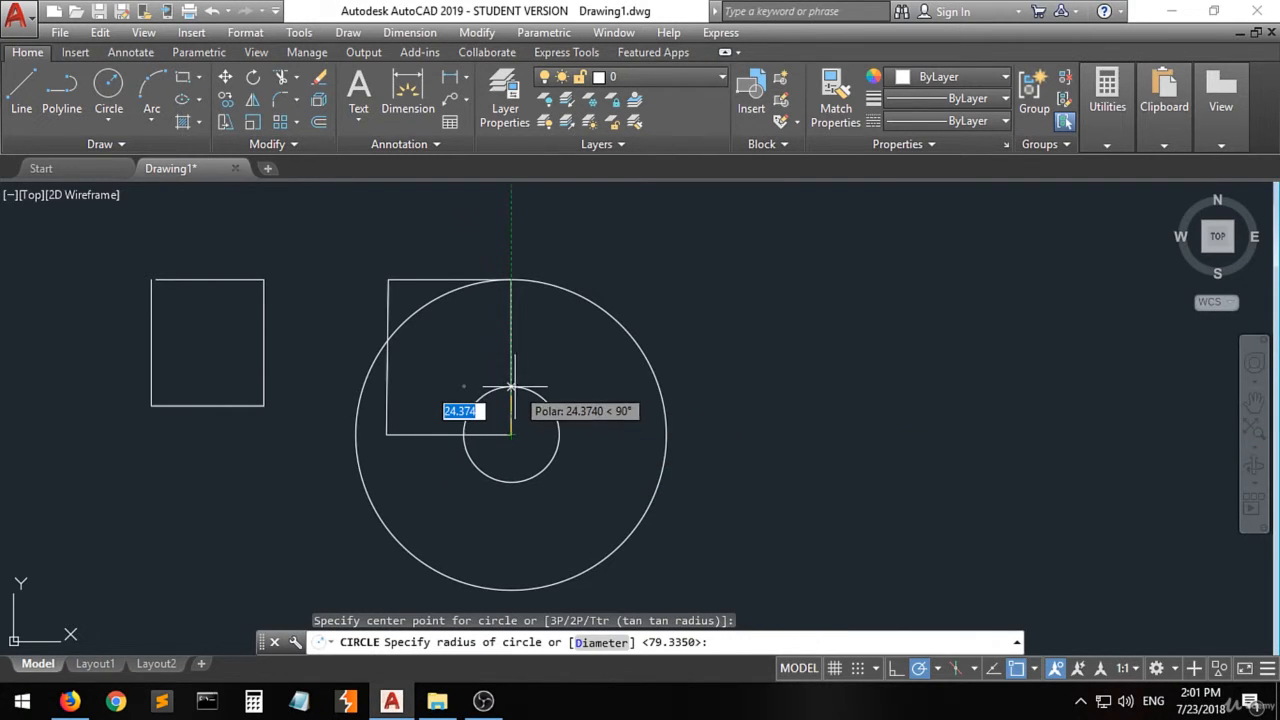
{"action": "left_click", "coordinate": [547, 400]}
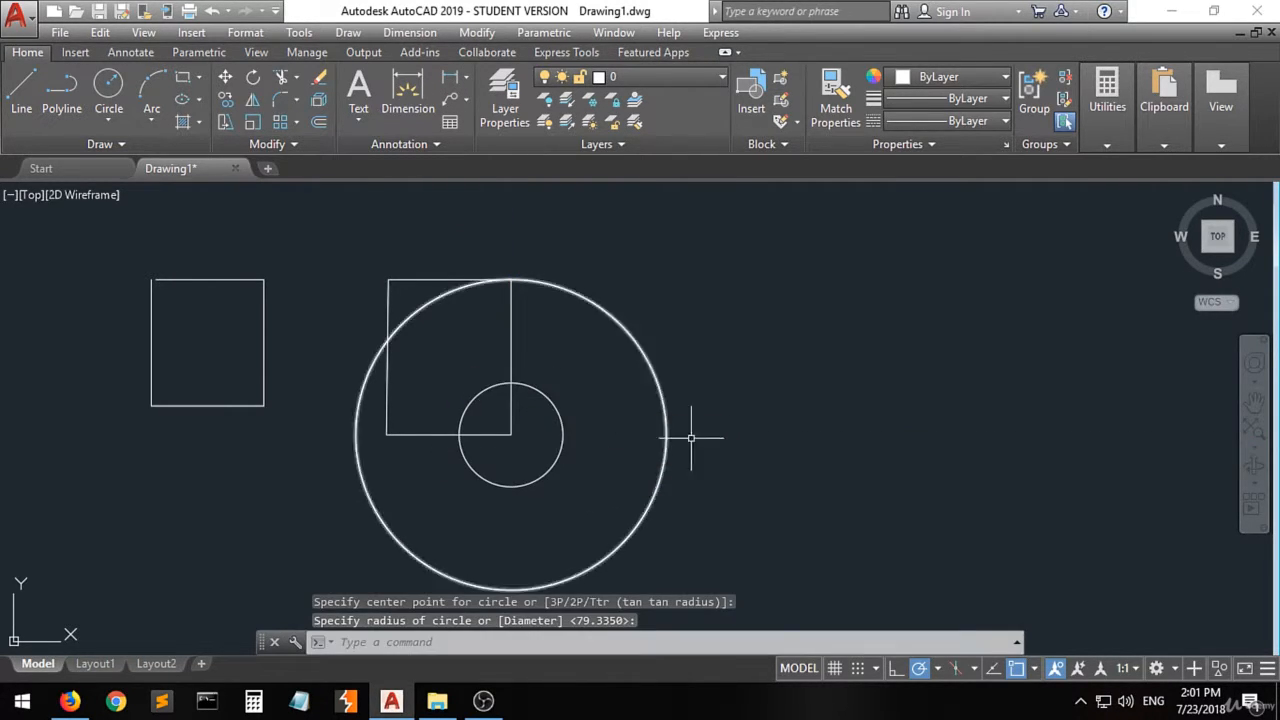
Step: Draw a third concentric circle with a radius of exactly 40 at the polyline rectangle's lower-right corner
{"action": "left_click", "coordinate": [107, 118]}
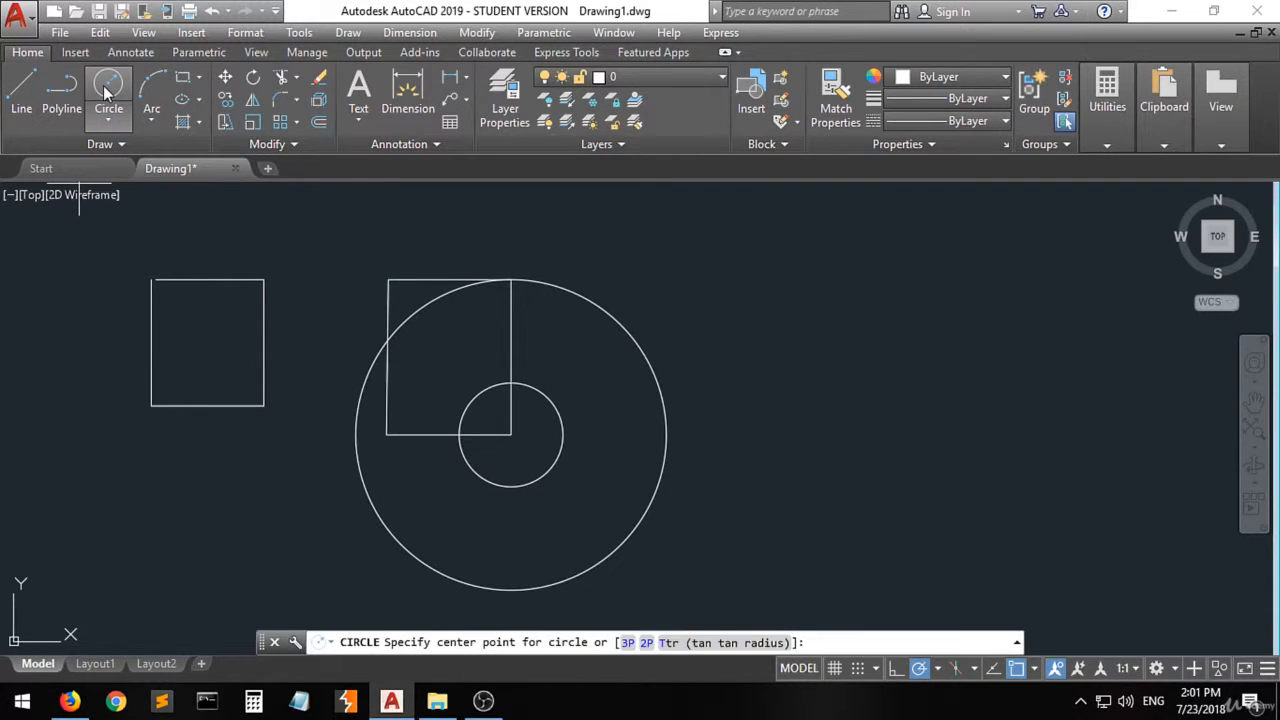
{"action": "left_click", "coordinate": [511, 434]}
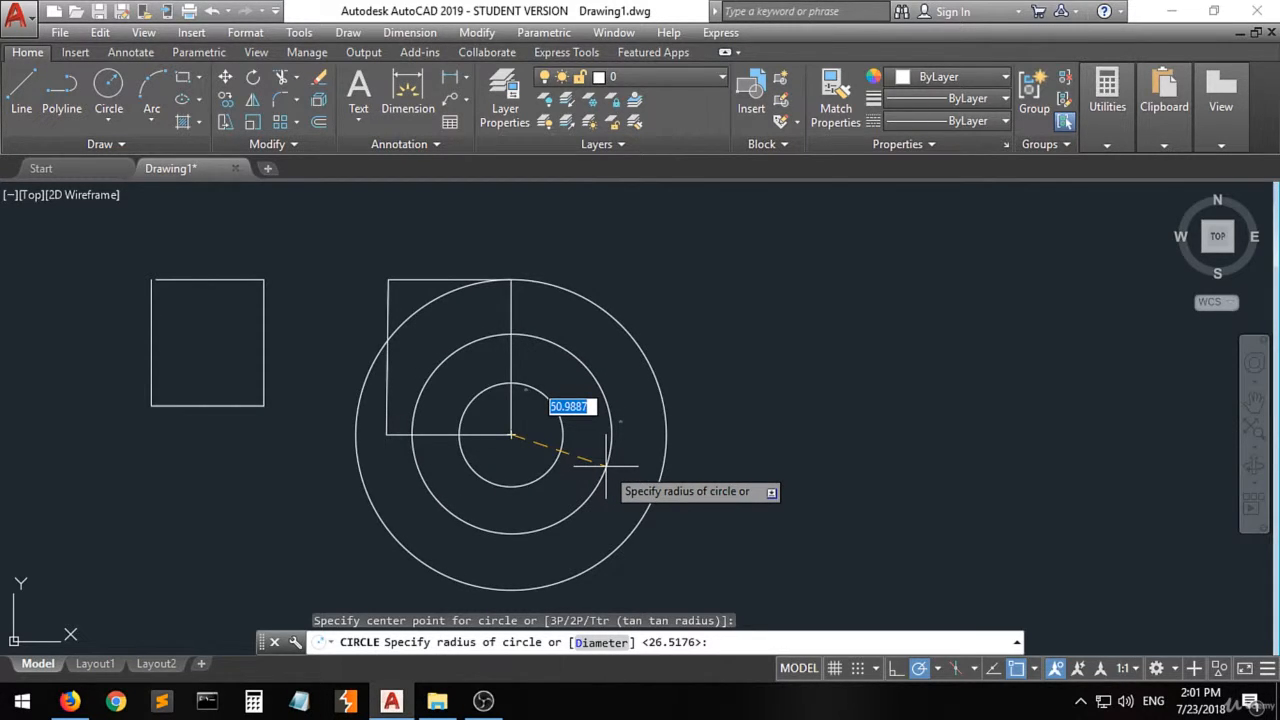
{"action": "type", "text": "40"}
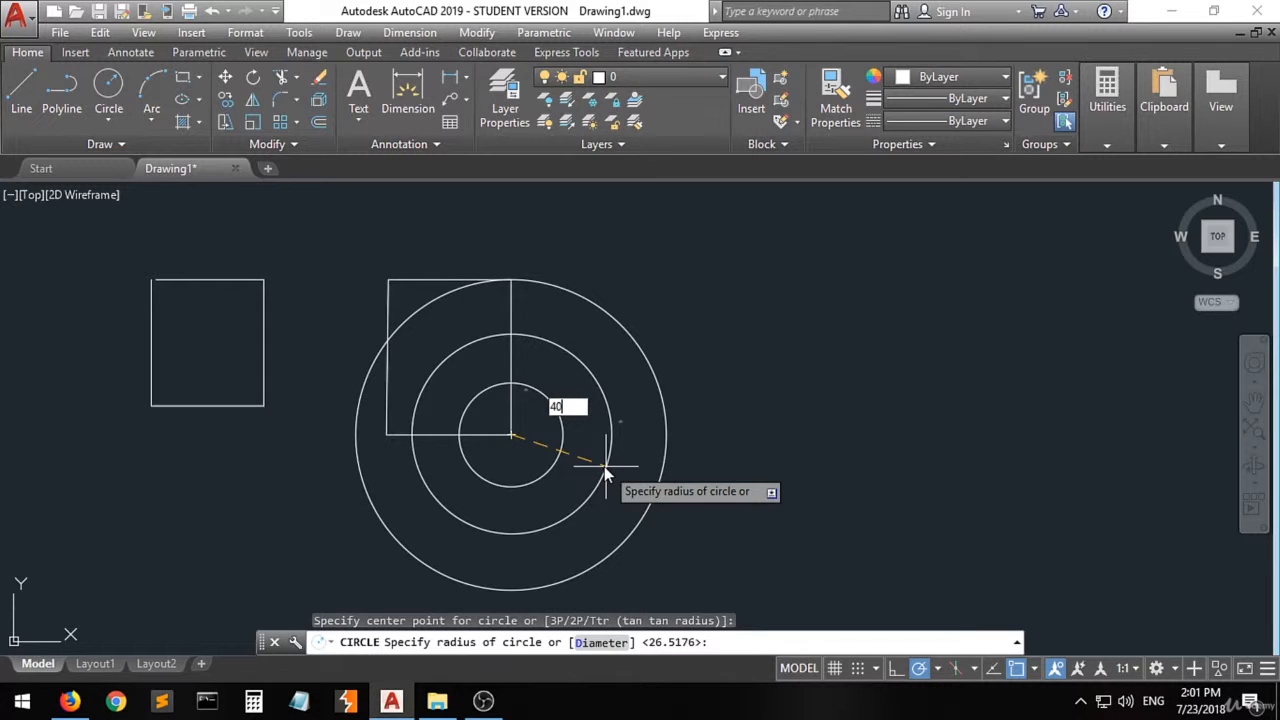
{"action": "key", "text": "Return"}
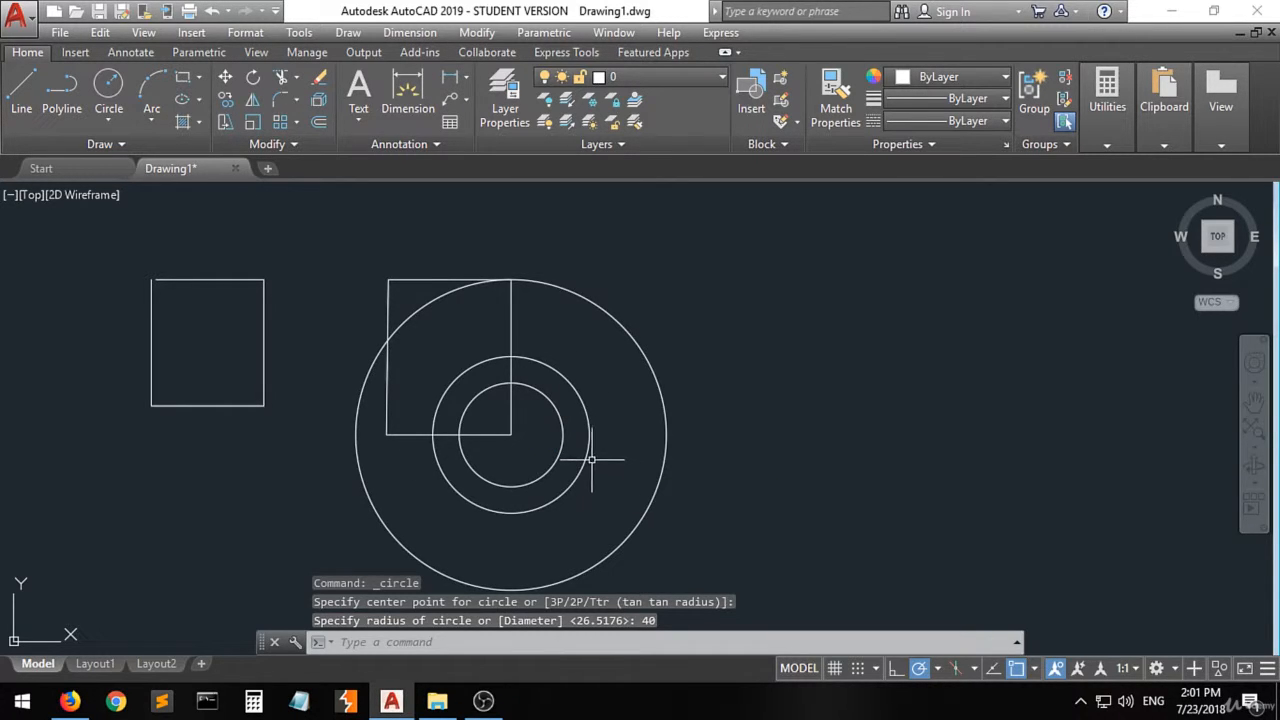
{"action": "mouse_move", "coordinate": [586, 455]}
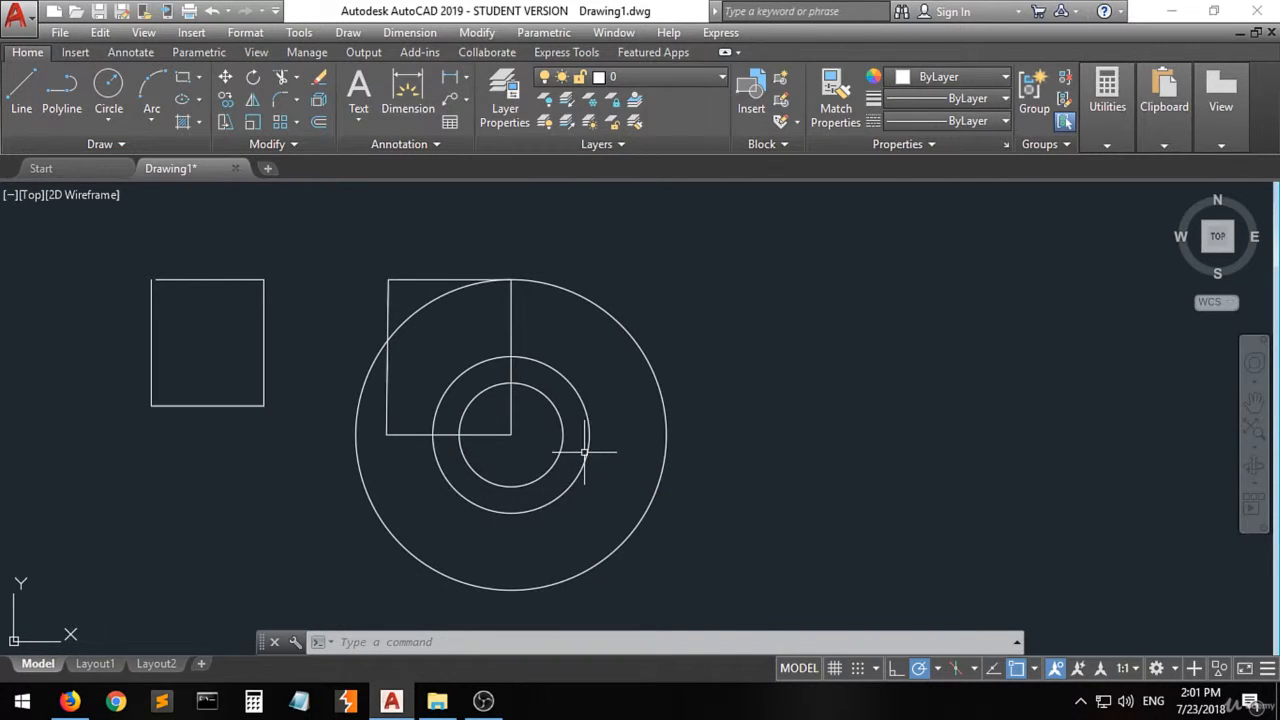
Step: Erase the three concentric circles with one crossing selection, keeping both rectangles
{"action": "left_click", "coordinate": [728, 312]}
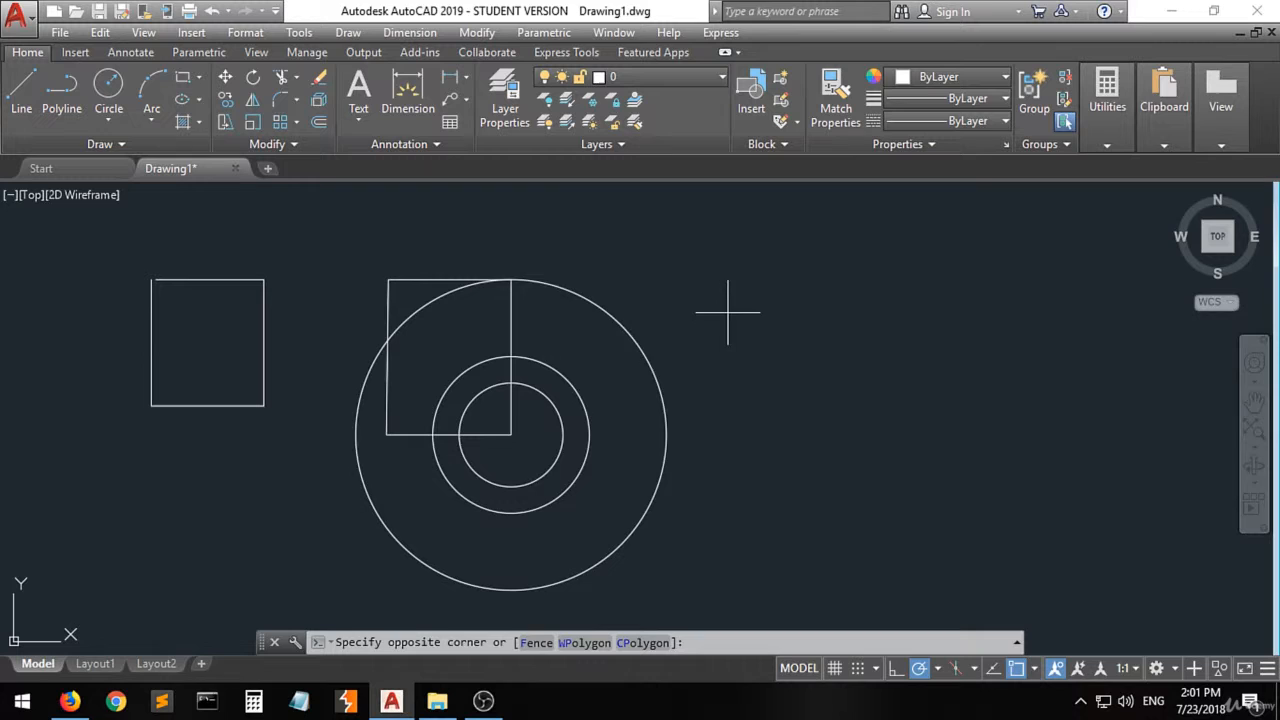
{"action": "left_click", "coordinate": [551, 435]}
{"action": "key", "text": "Delete"}
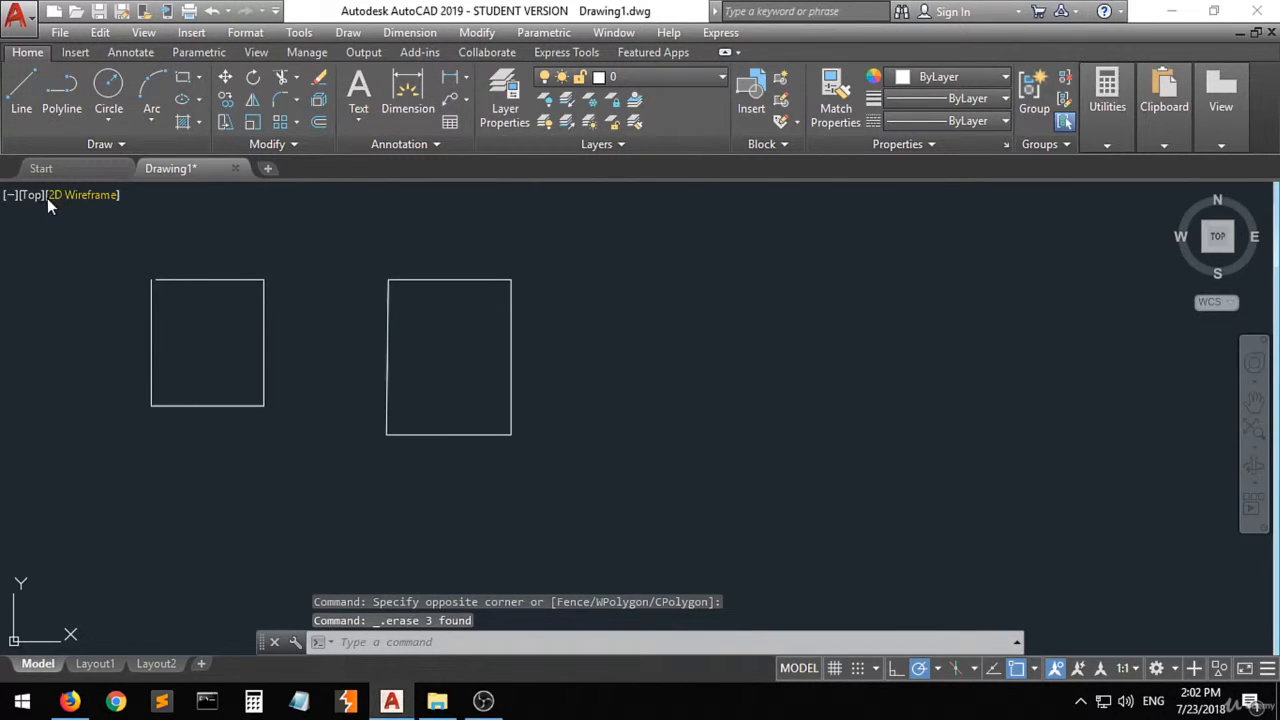
Step: Draw a Center, Diameter circle with a diameter of 80, centred on the polyline rectangle's lower-right corner
{"action": "left_click", "coordinate": [106, 122]}
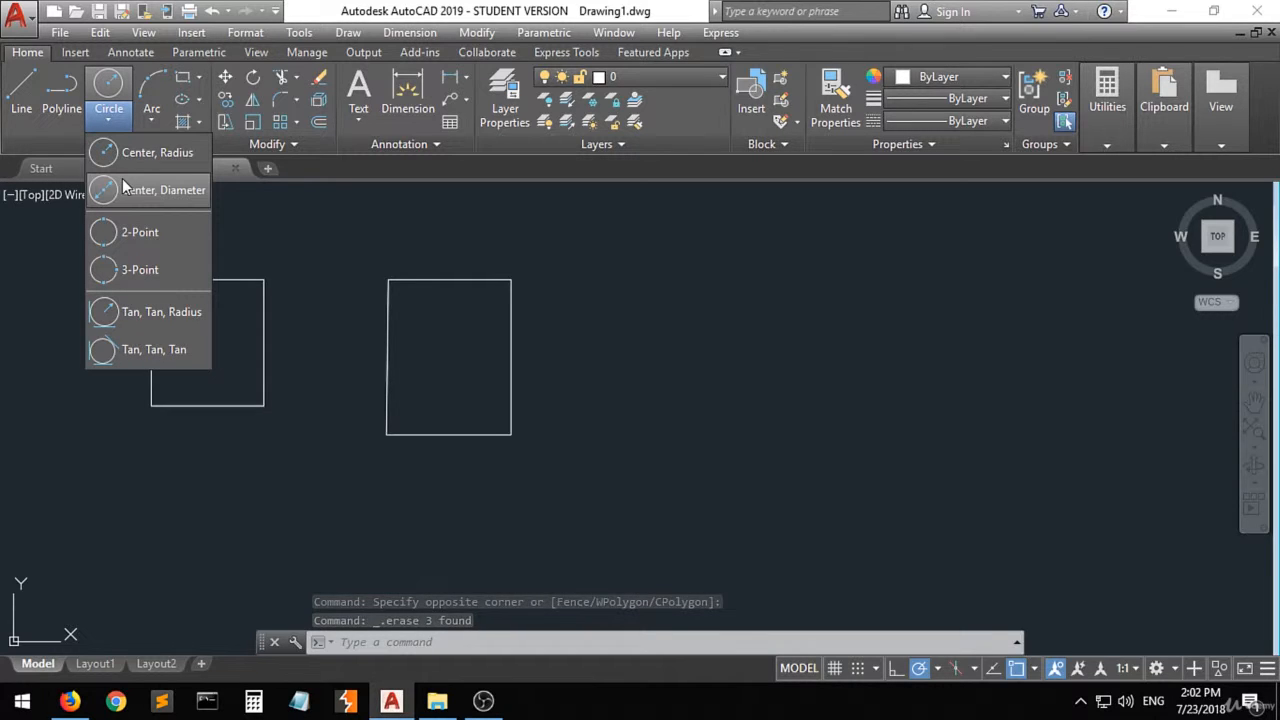
{"action": "left_click", "coordinate": [160, 193]}
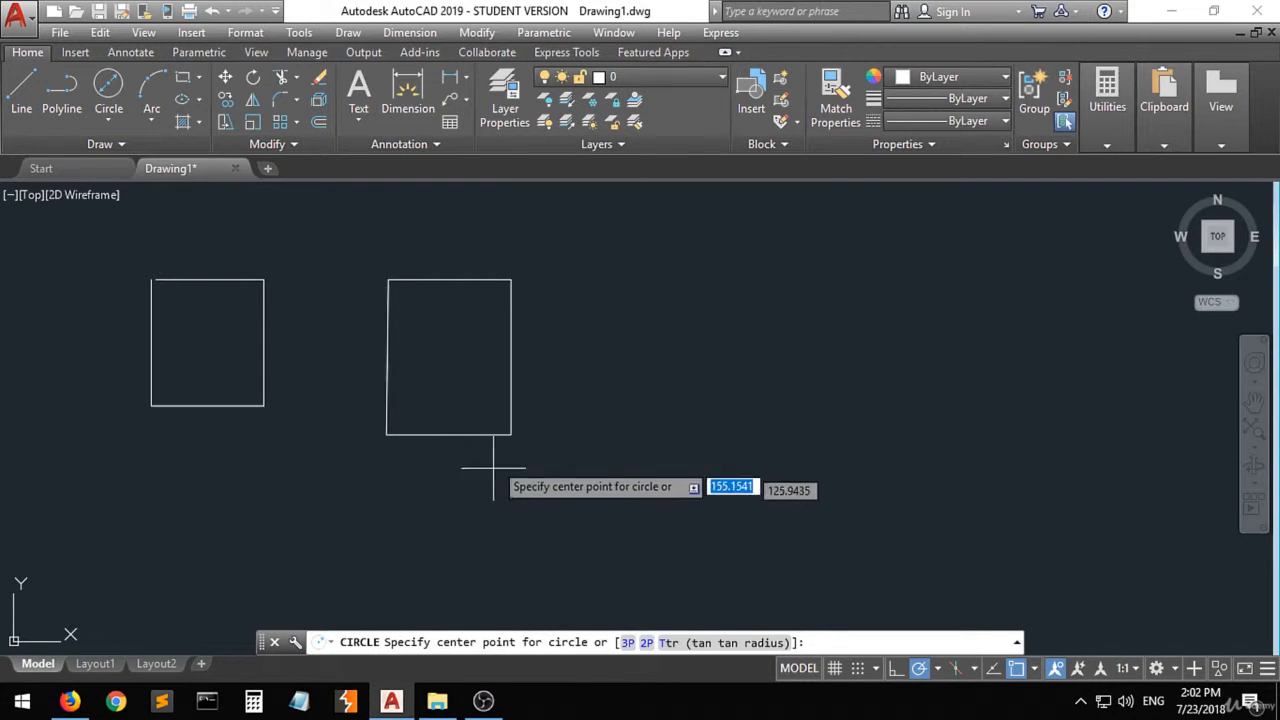
{"action": "left_click", "coordinate": [511, 435]}
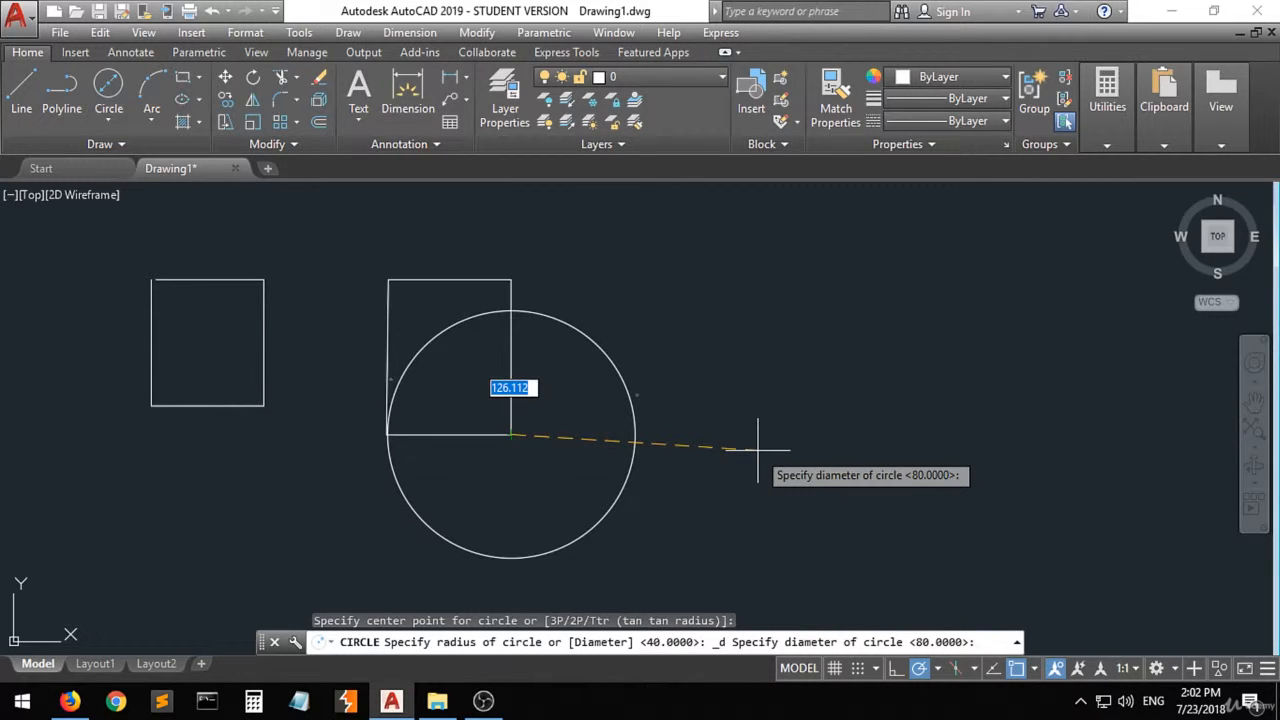
{"action": "type", "text": "80"}
{"action": "key", "text": "Return"}
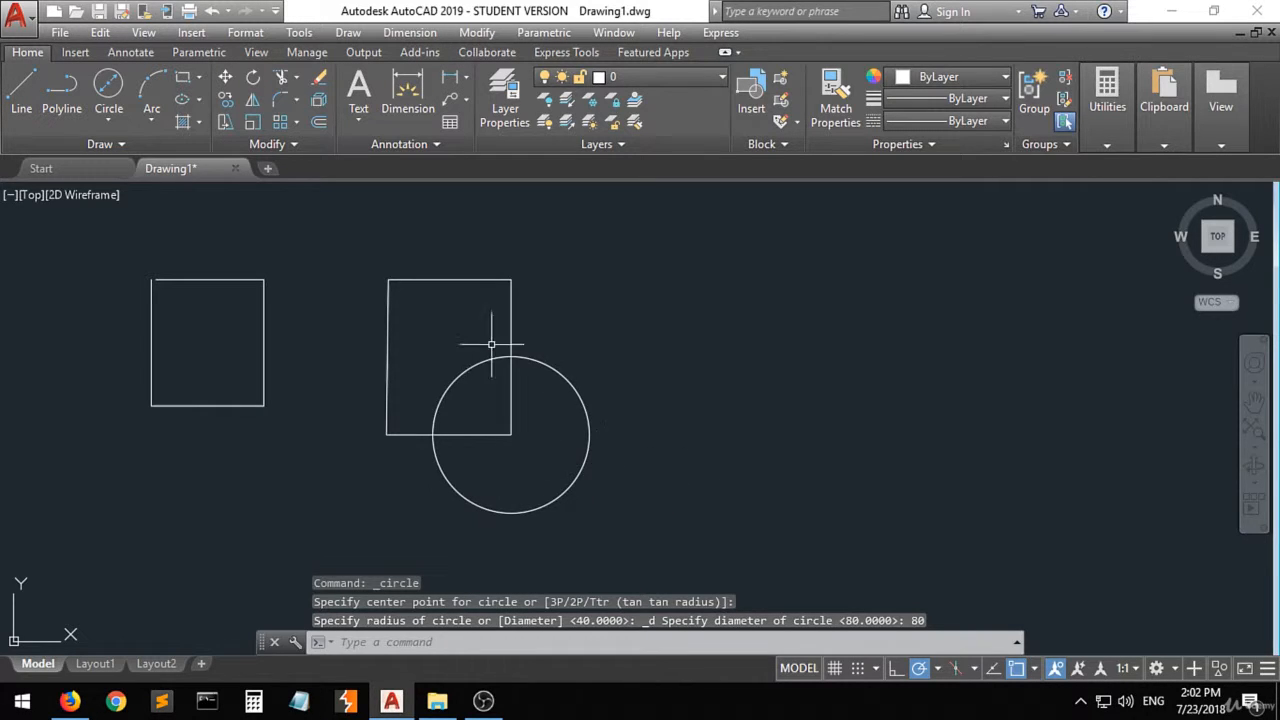
{"action": "mouse_move", "coordinate": [588, 432]}
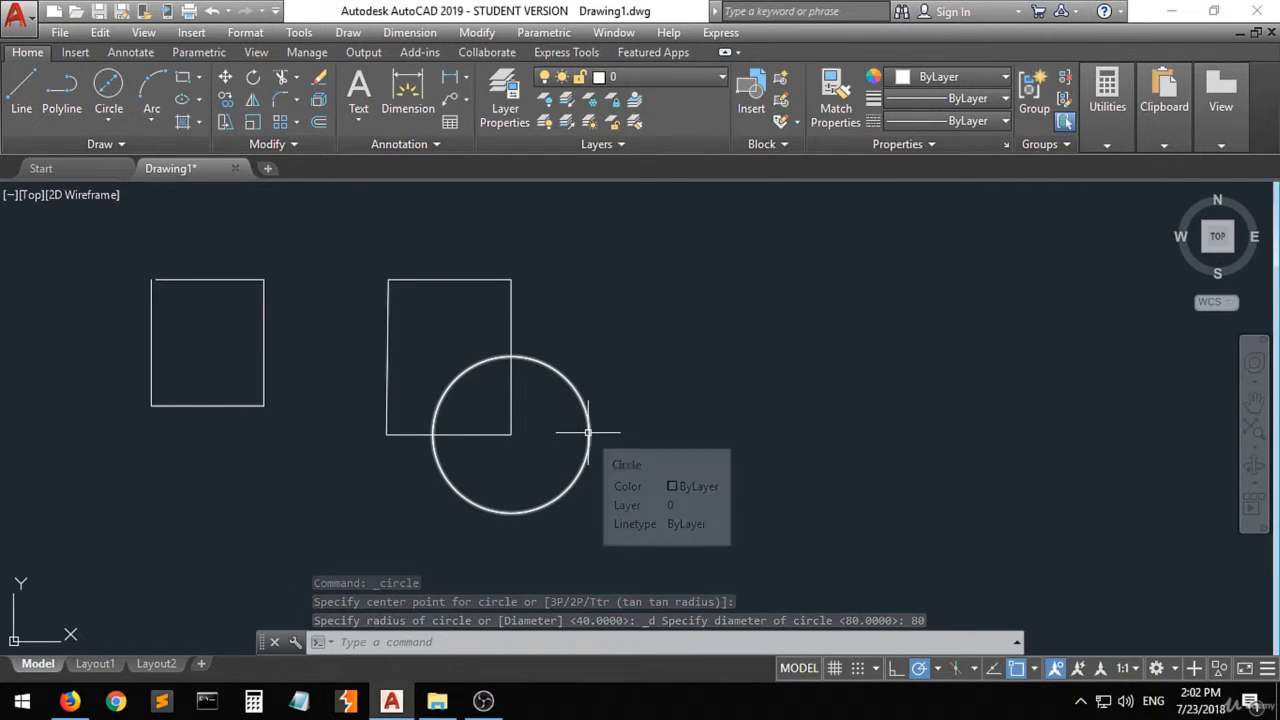
Step: Draw a 2-Point circle whose diameter runs between the upper-right and upper-left corners of the polyline rectangle
{"action": "left_click", "coordinate": [109, 120]}
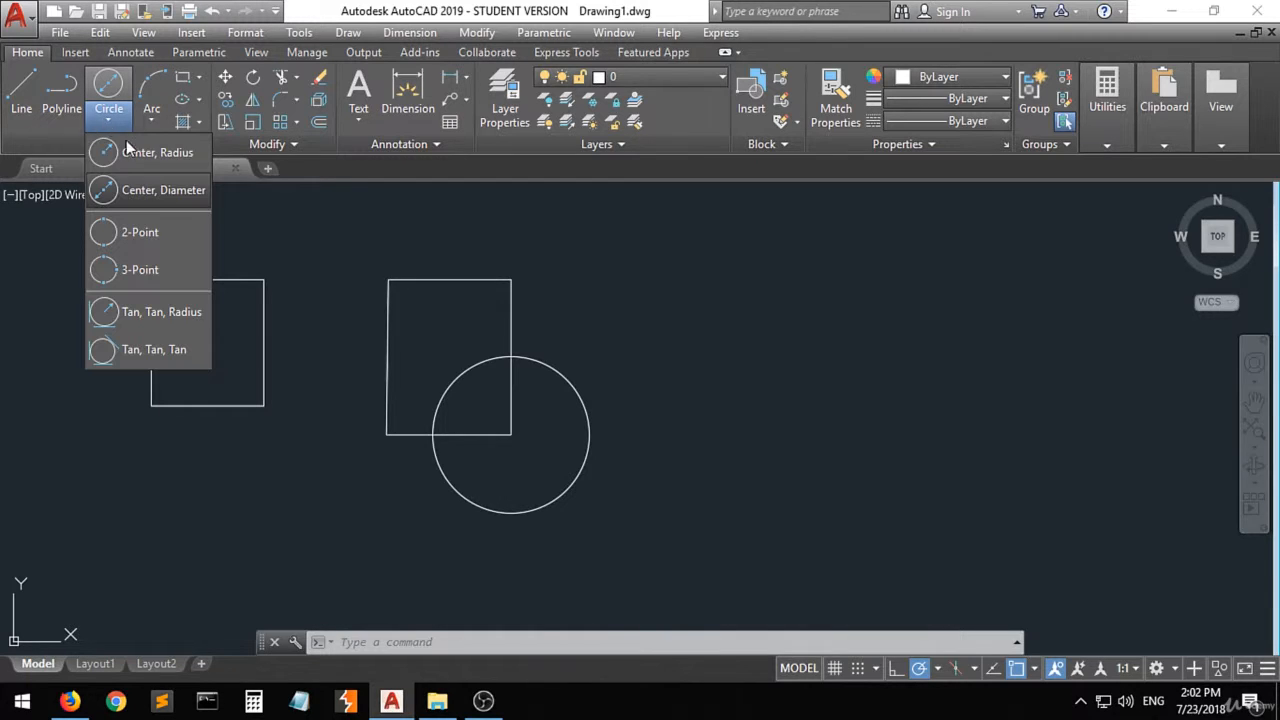
{"action": "left_click", "coordinate": [164, 233]}
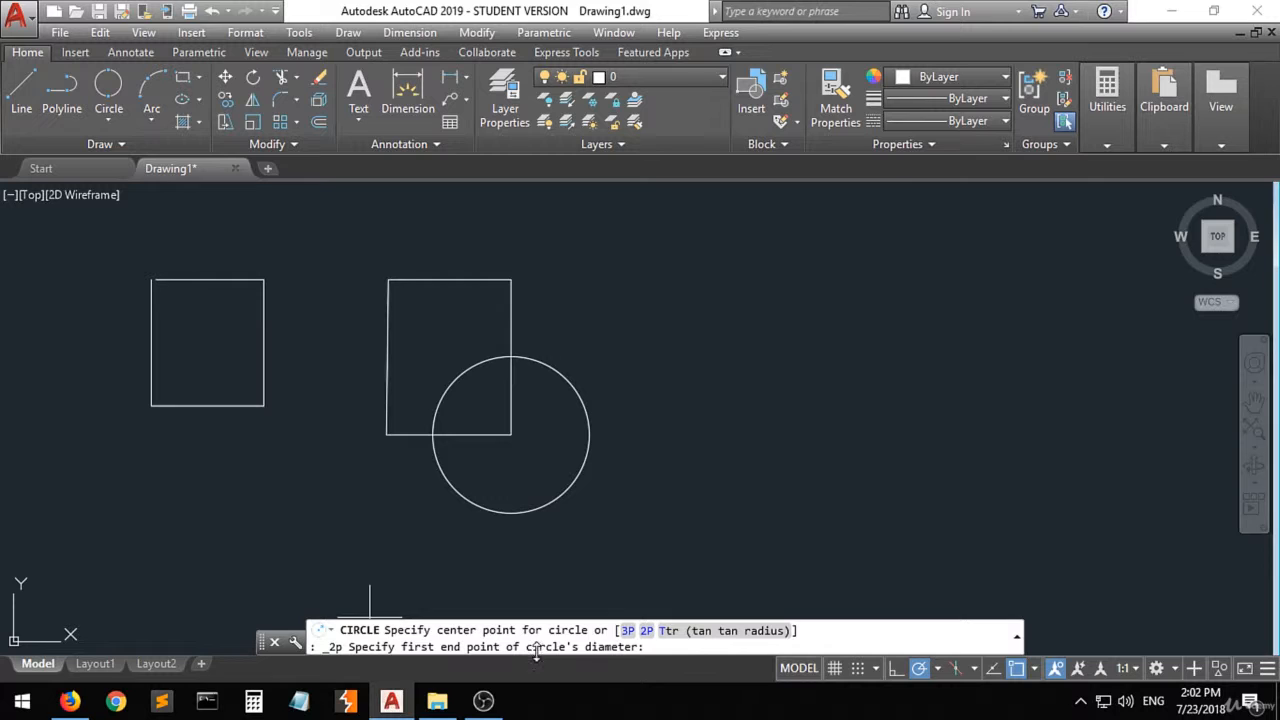
{"action": "left_click", "coordinate": [511, 279]}
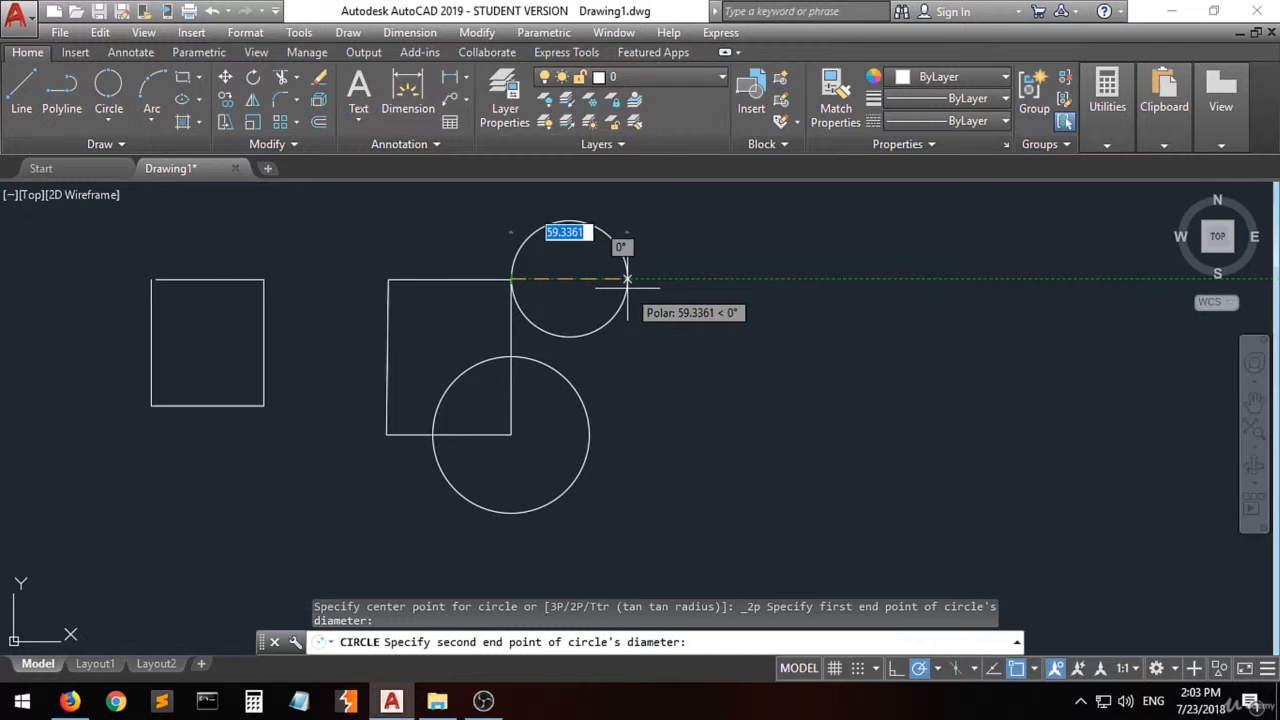
{"action": "left_click", "coordinate": [389, 279]}
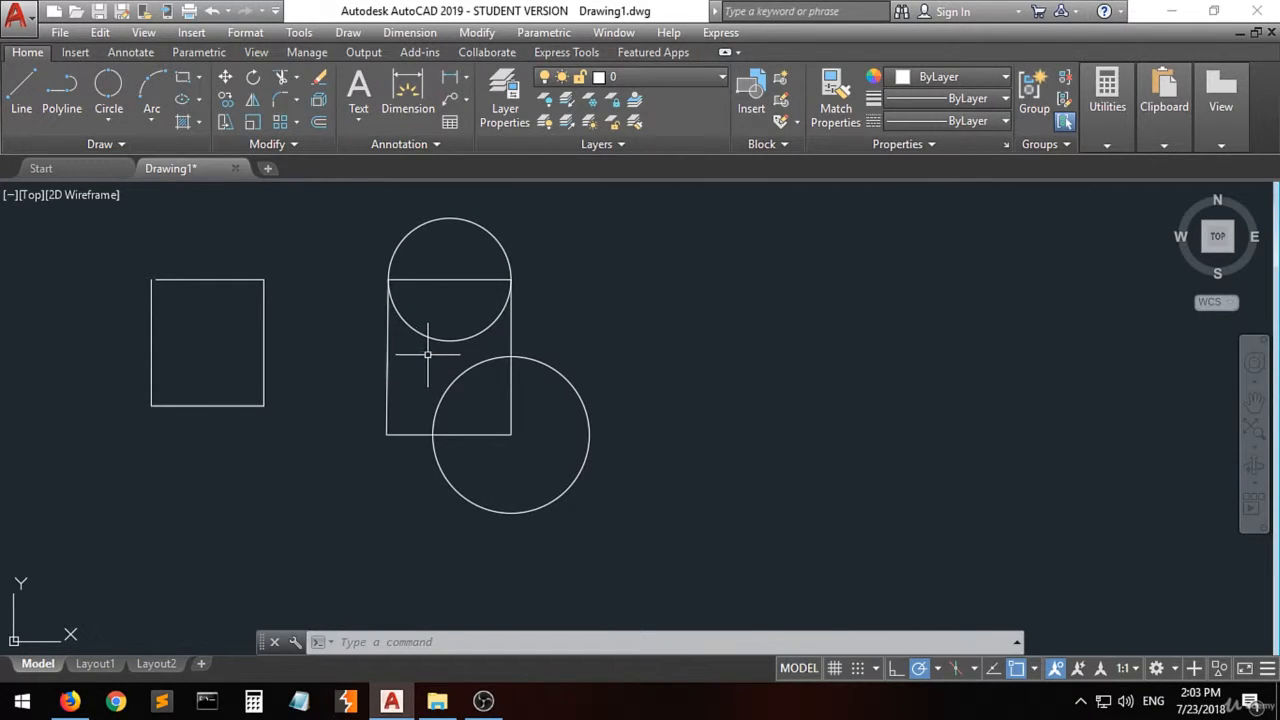
Step: Draw a 3-Point circle through the upper-left, upper-right and lower-right corners of the line rectangle
{"action": "left_click", "coordinate": [98, 117]}
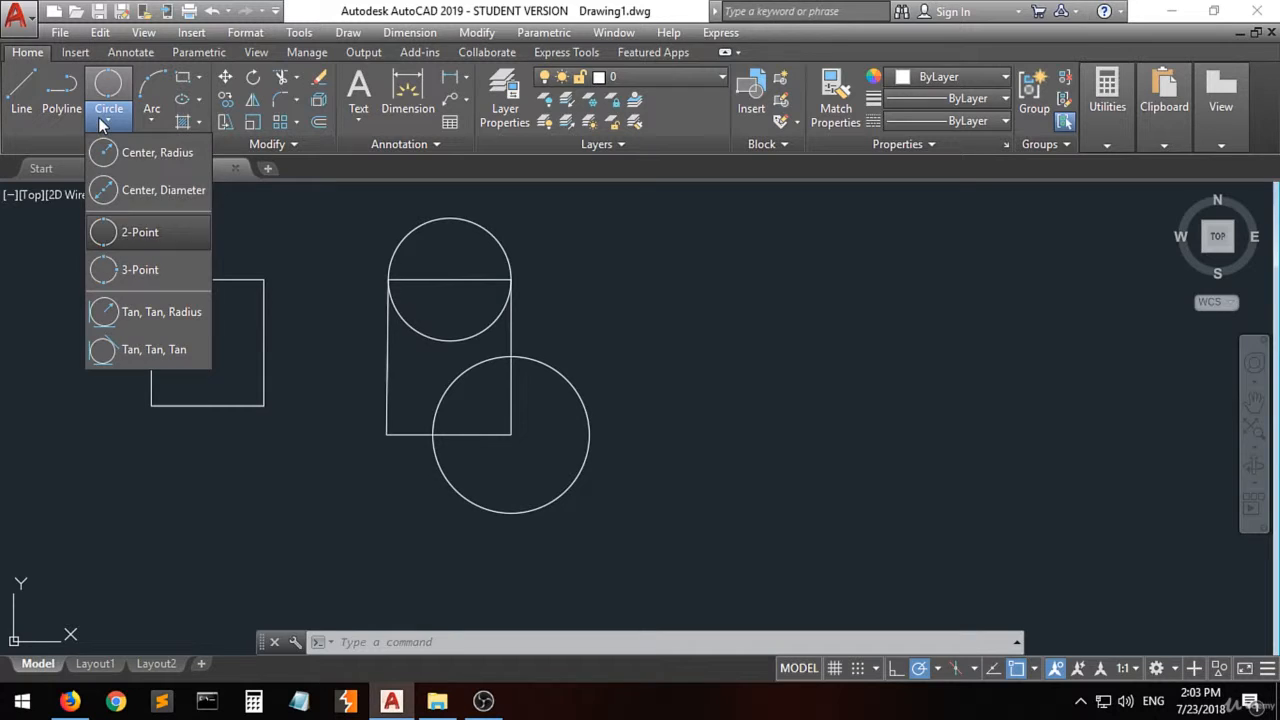
{"action": "left_click", "coordinate": [144, 273]}
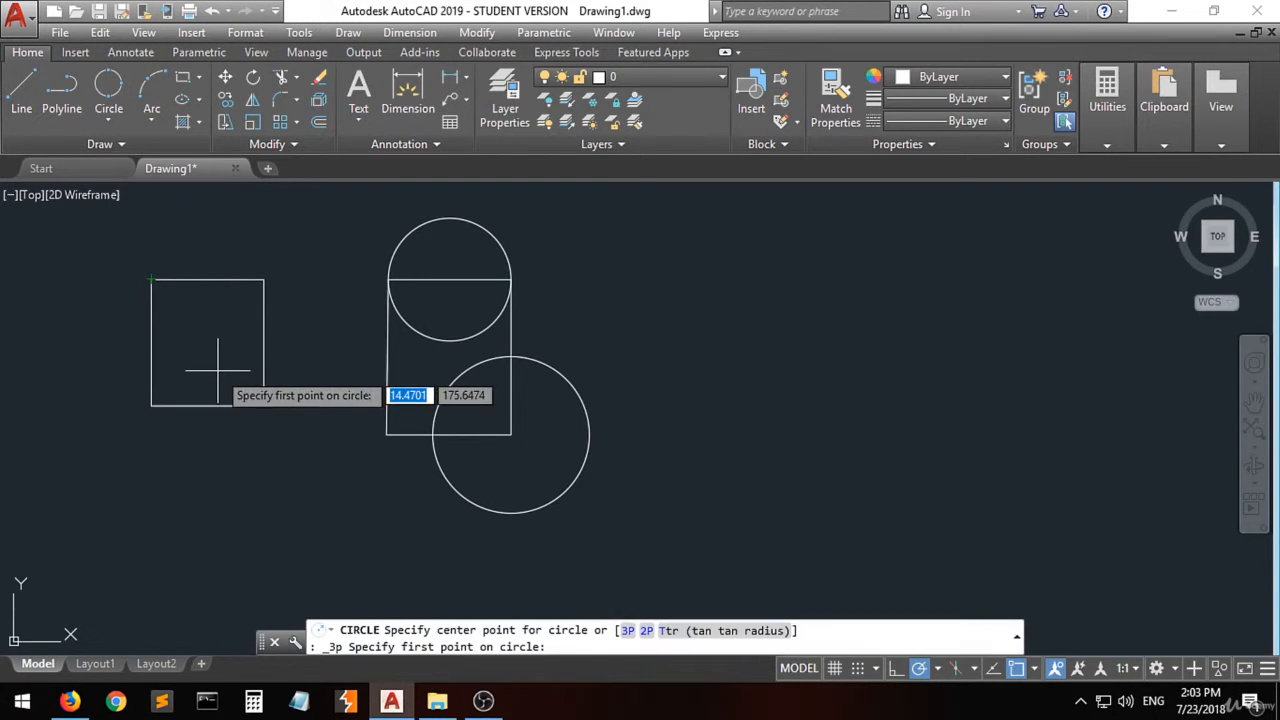
{"action": "left_click", "coordinate": [151, 280]}
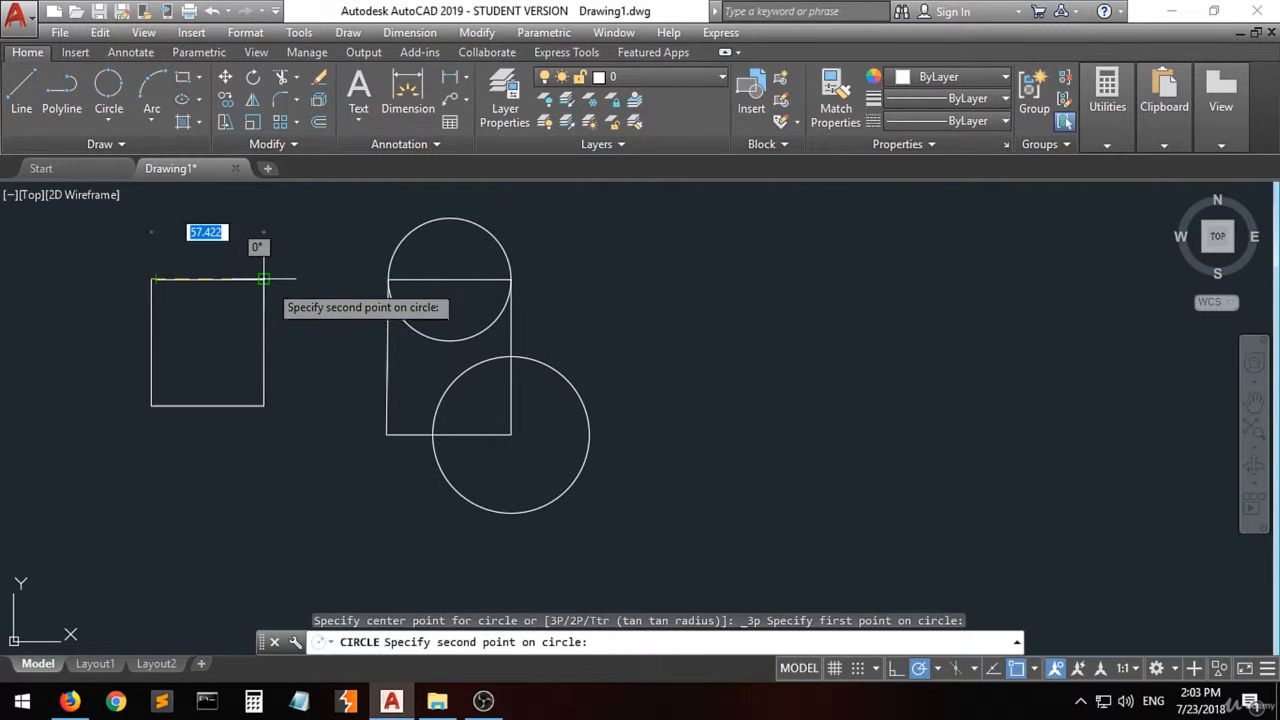
{"action": "left_click", "coordinate": [264, 280]}
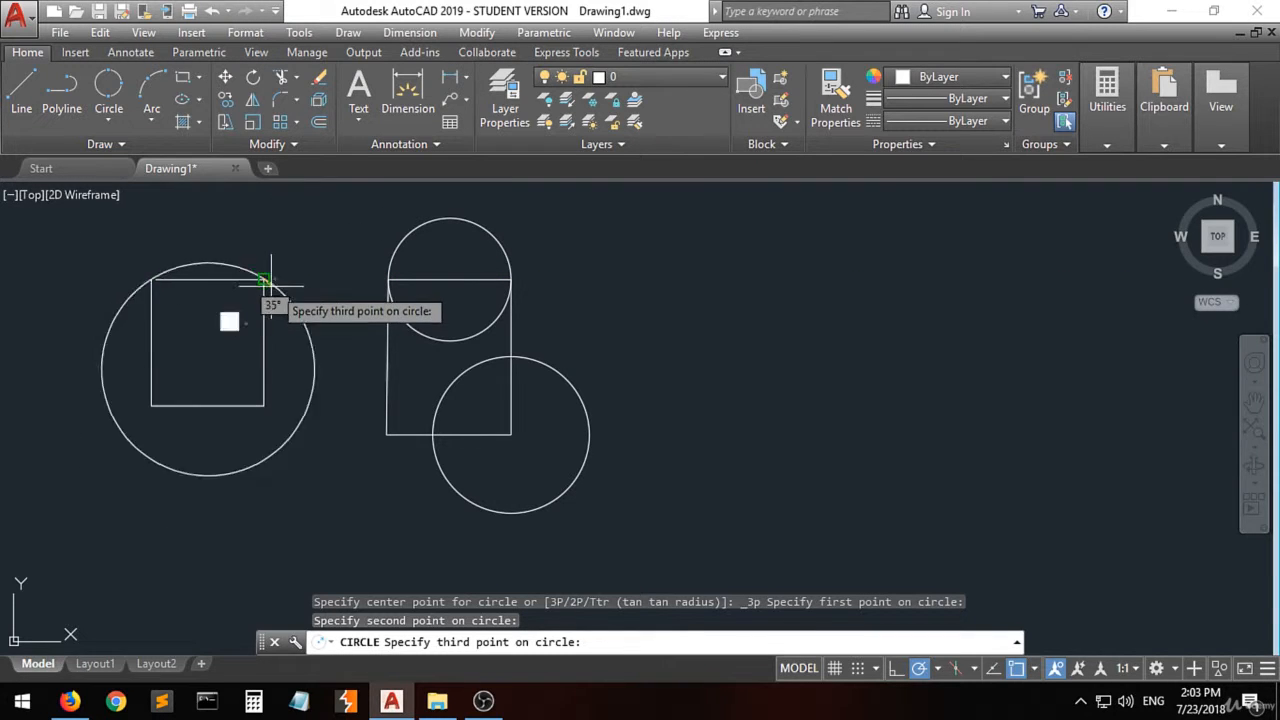
{"action": "left_click", "coordinate": [263, 406]}
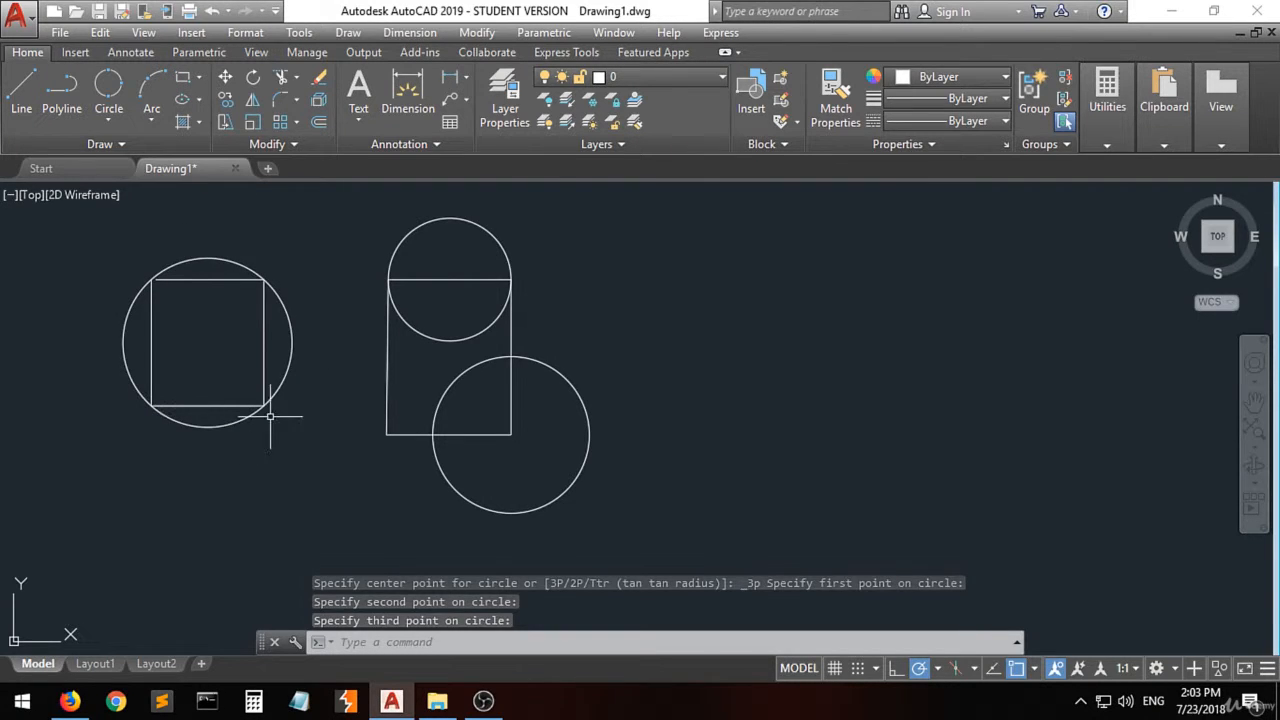
{"action": "left_click", "coordinate": [150, 281]}
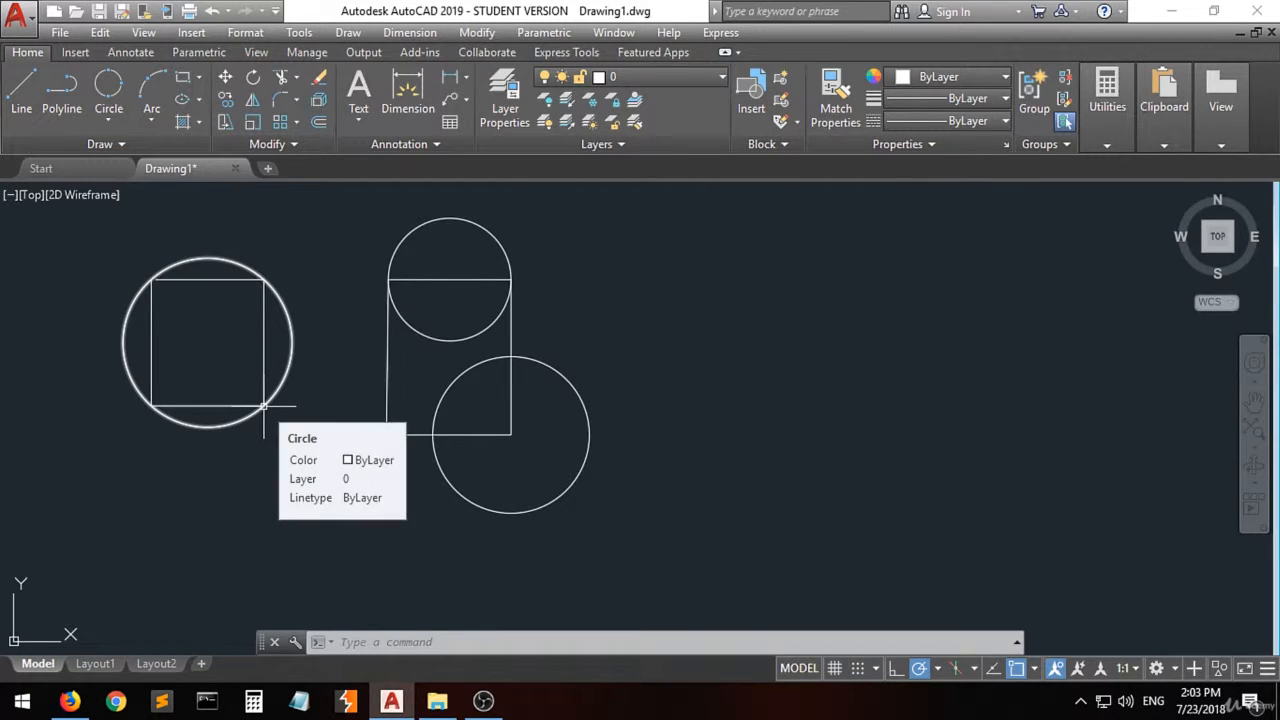
Step: Draw a Tan, Tan, Radius circle with radius 40, tangent to the left and top edges of the line rectangle
{"action": "left_click", "coordinate": [107, 127]}
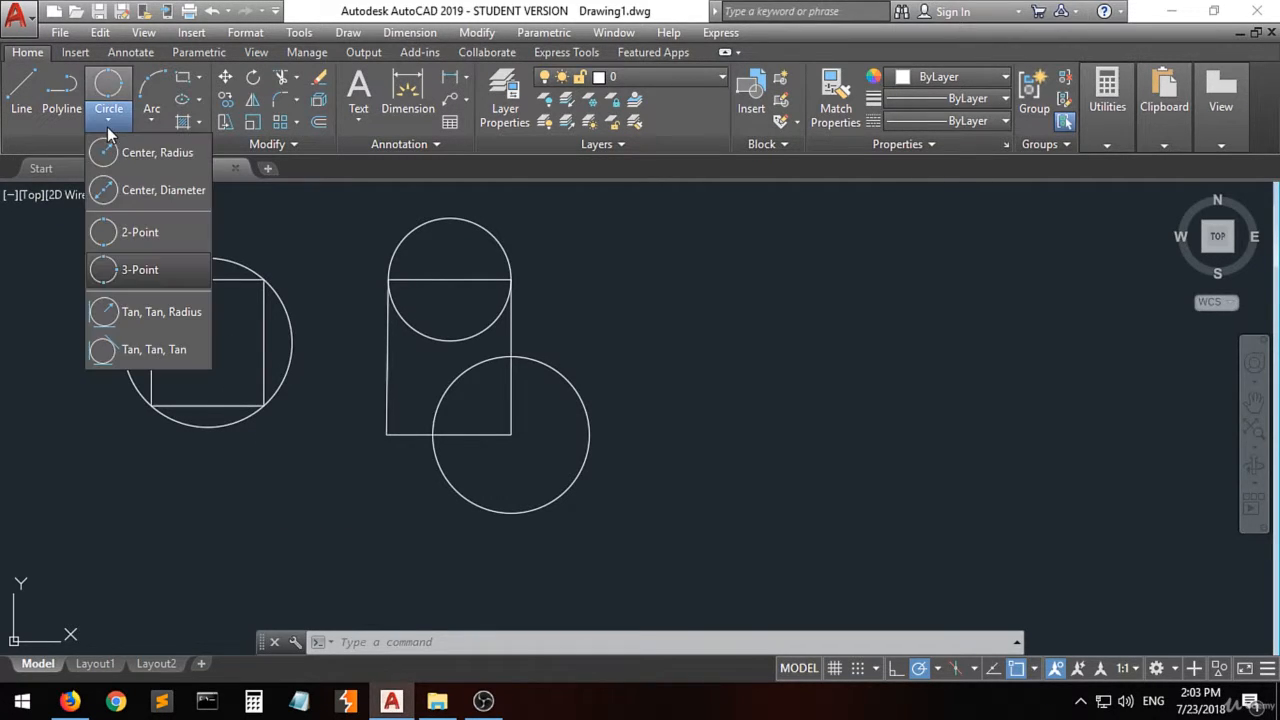
{"action": "left_click", "coordinate": [186, 318]}
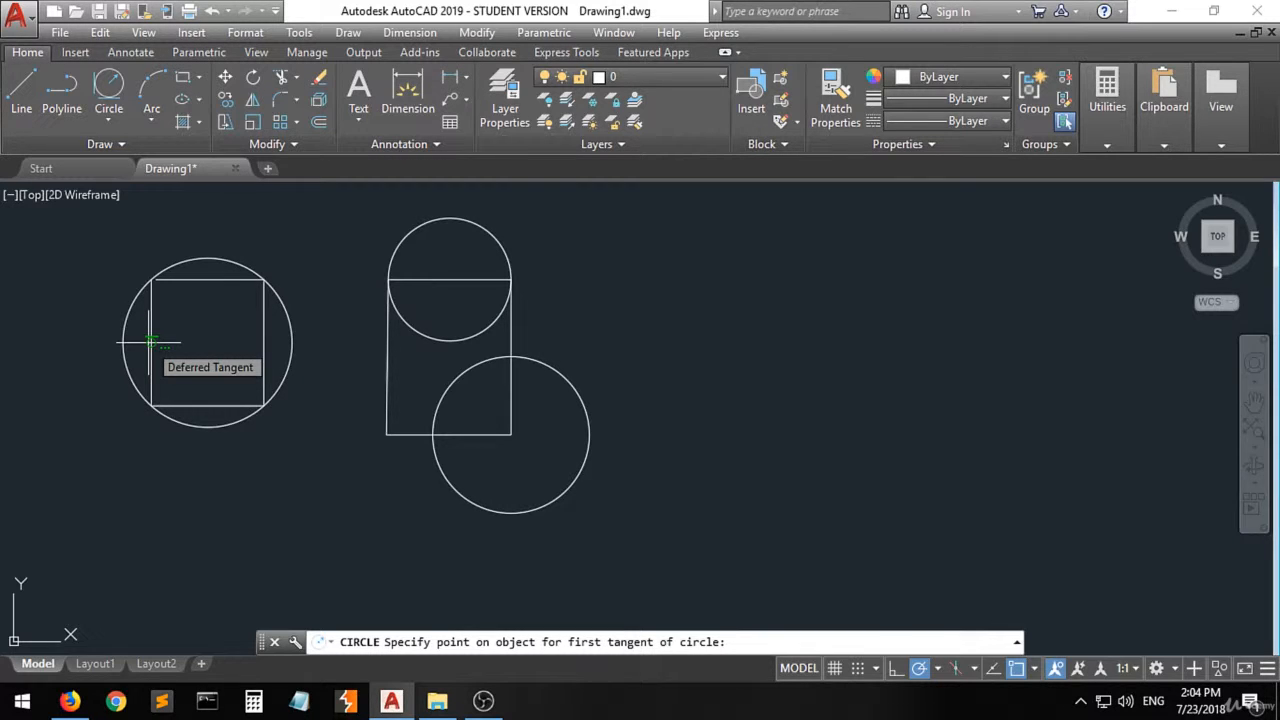
{"action": "left_click", "coordinate": [151, 342]}
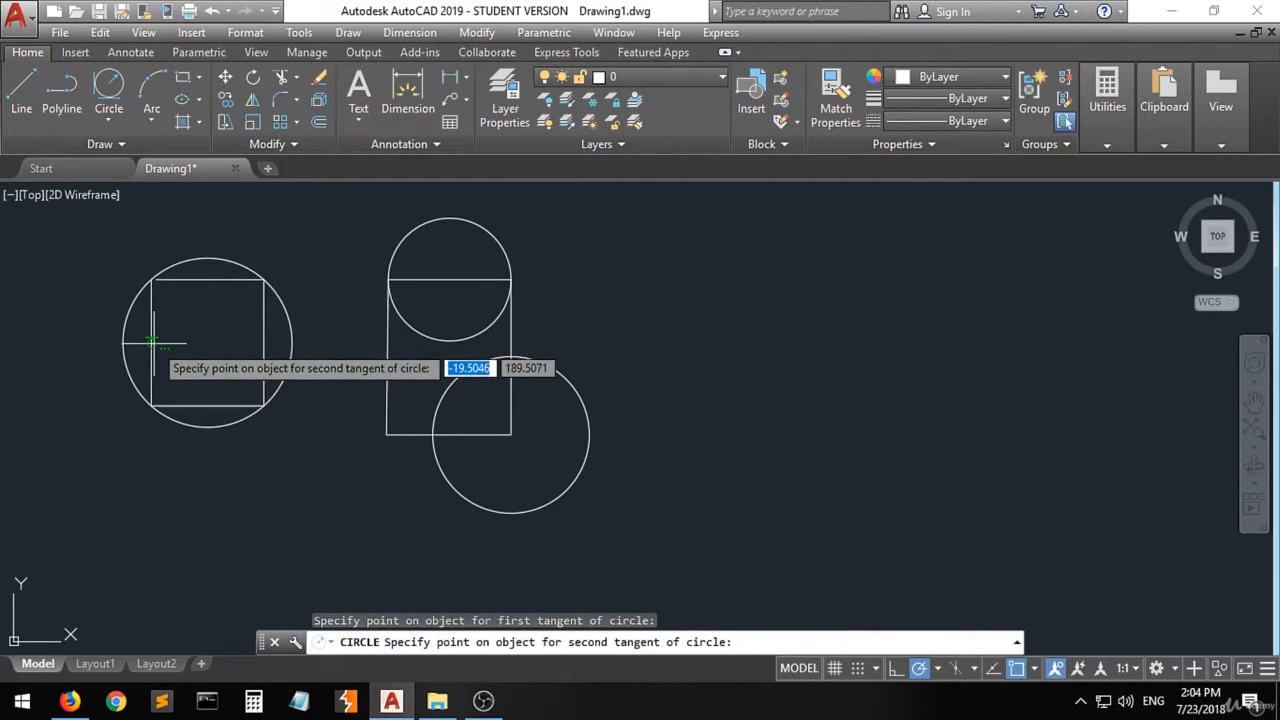
{"action": "left_click", "coordinate": [199, 281]}
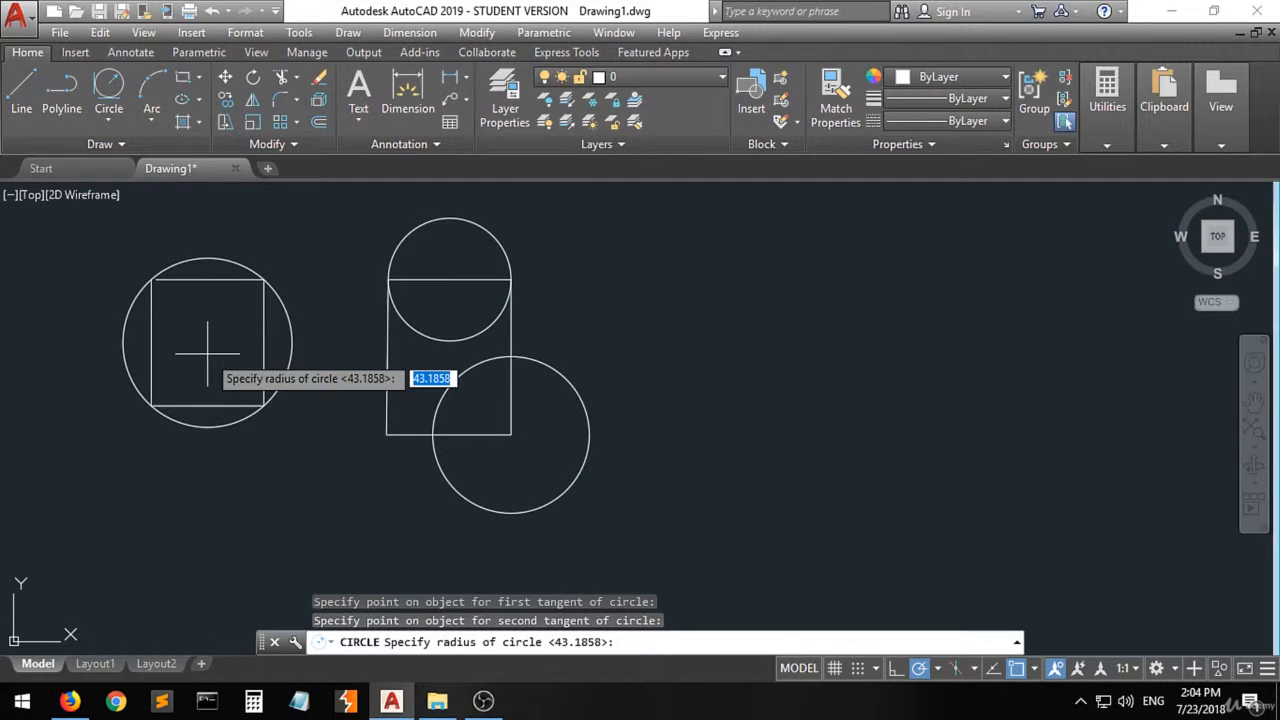
{"action": "type", "text": "0"}
{"action": "key", "text": "Return"}
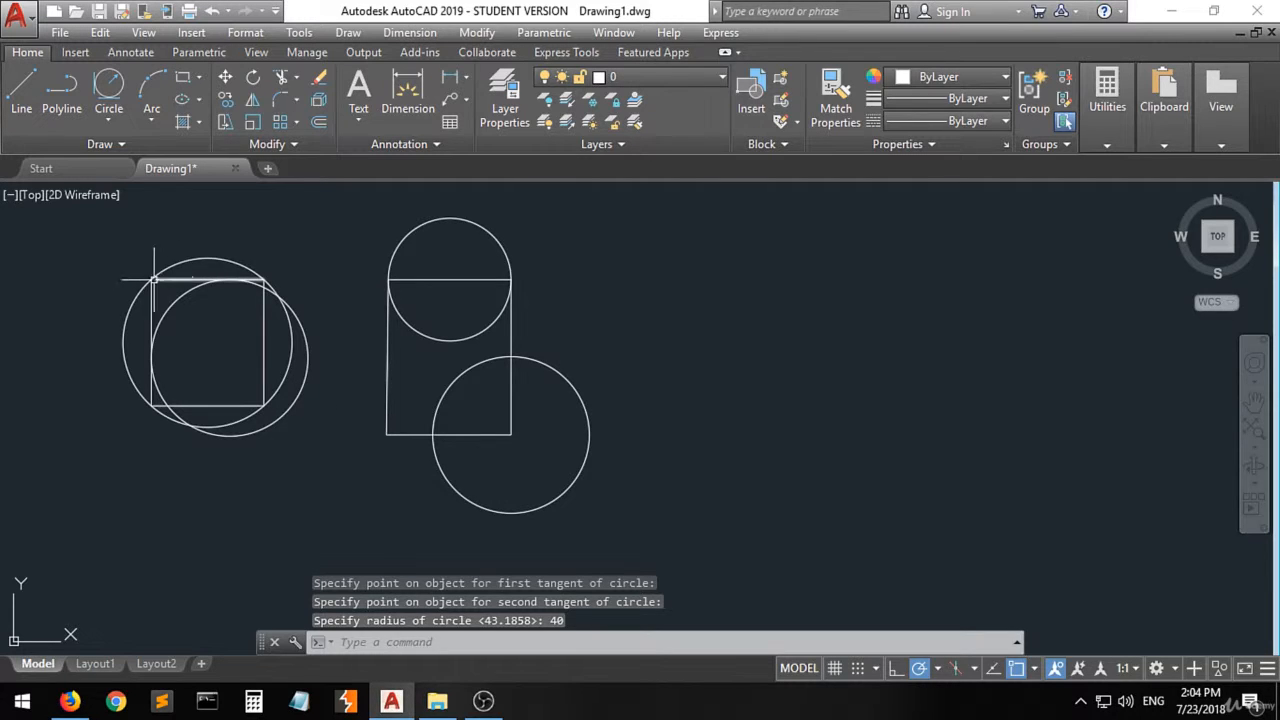
Step: Erase the 3-Point circle and the radius 40 tangent circle from the line rectangle
{"action": "left_click", "coordinate": [131, 304]}
{"action": "key", "text": "Delete"}
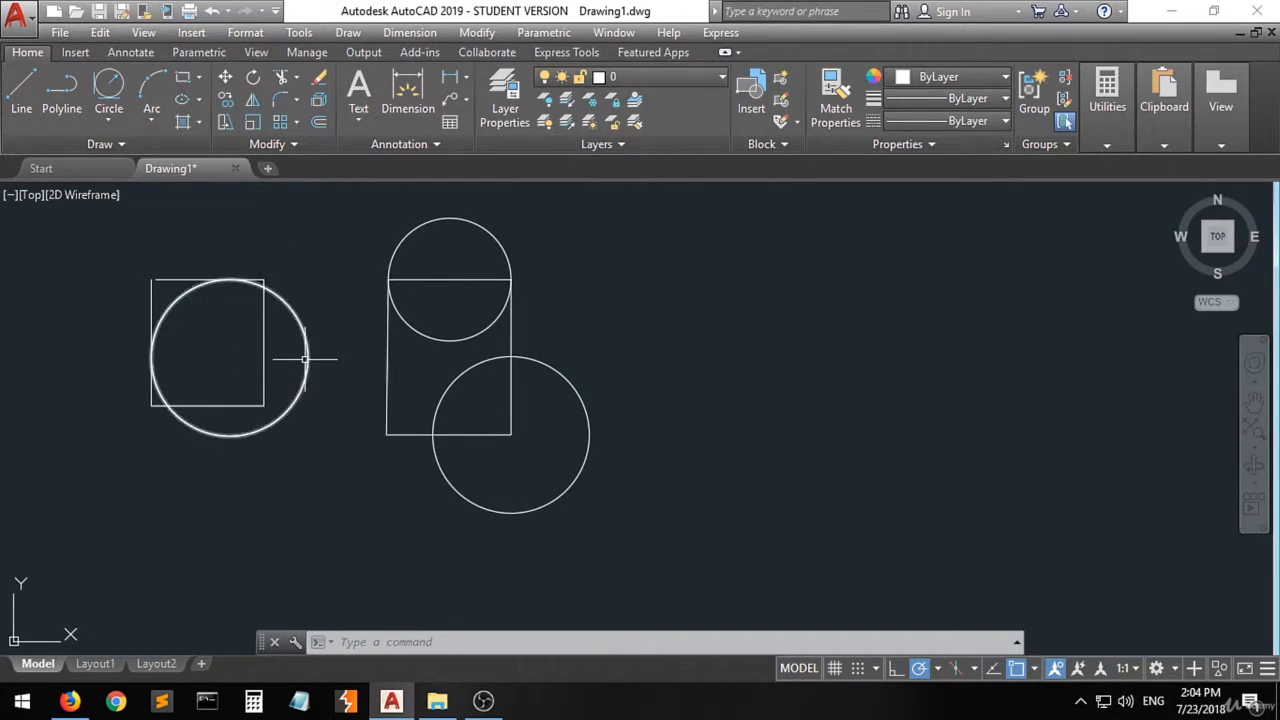
{"action": "mouse_move", "coordinate": [309, 357]}
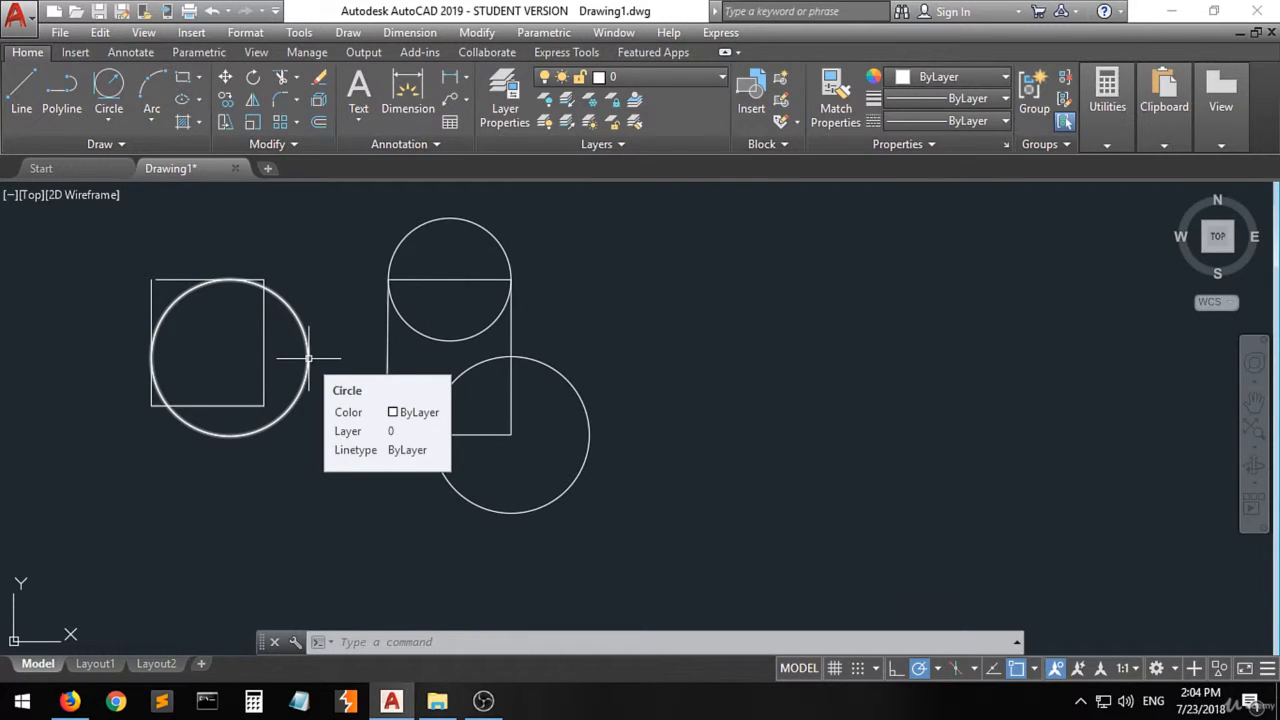
{"action": "left_click", "coordinate": [309, 357]}
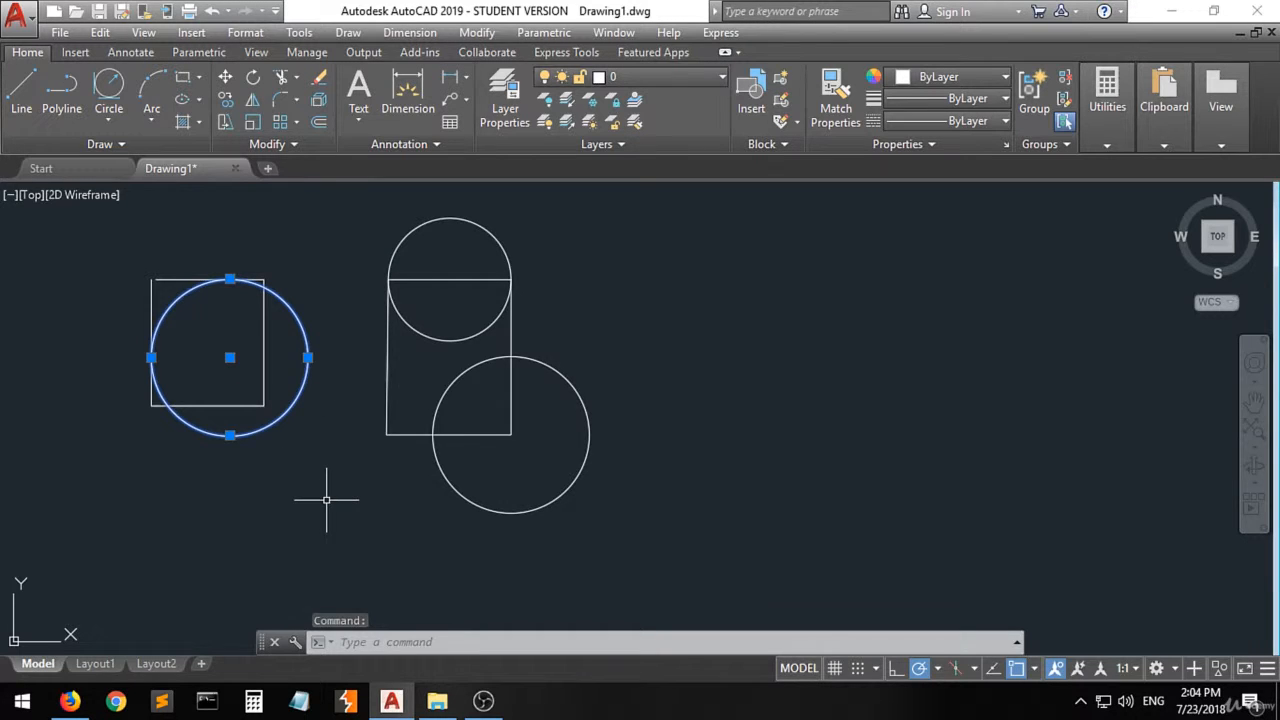
{"action": "key", "text": "Delete"}
Step: Draw a Tan, Tan, Tan circle touching the left, top and right edges of the line rectangle
{"action": "left_click", "coordinate": [109, 120]}
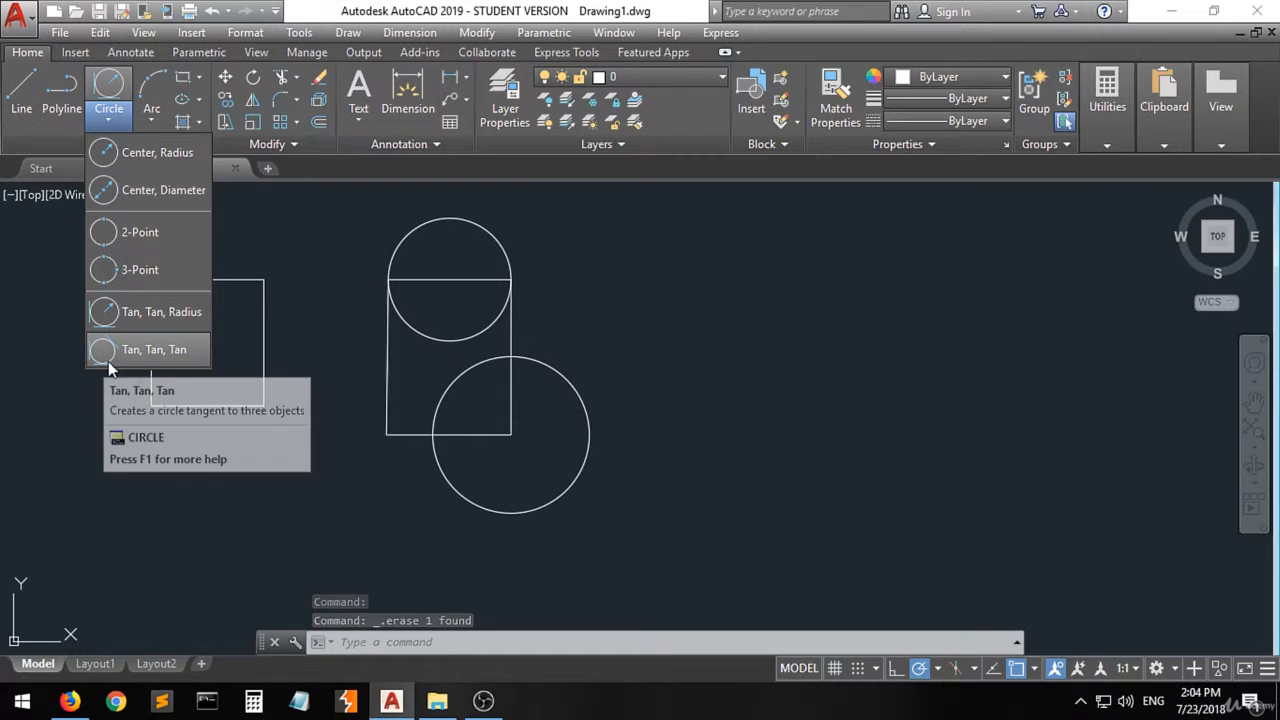
{"action": "left_click", "coordinate": [168, 358]}
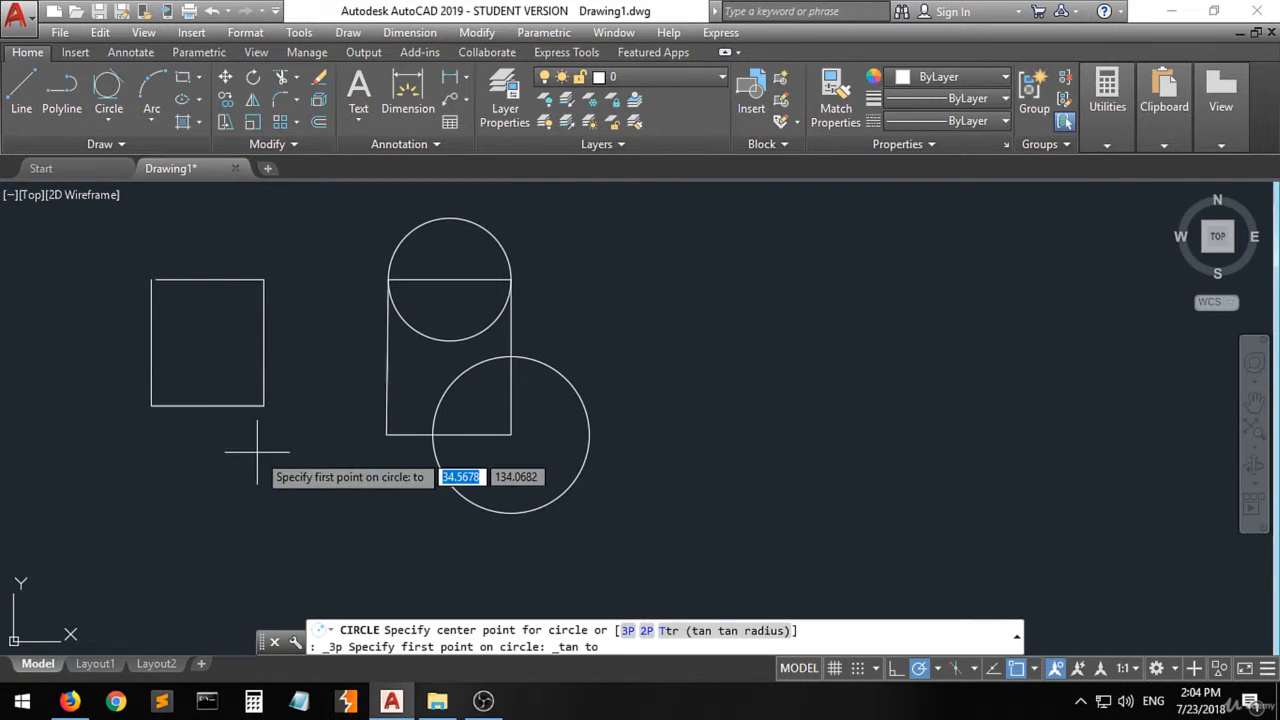
{"action": "left_click", "coordinate": [151, 342]}
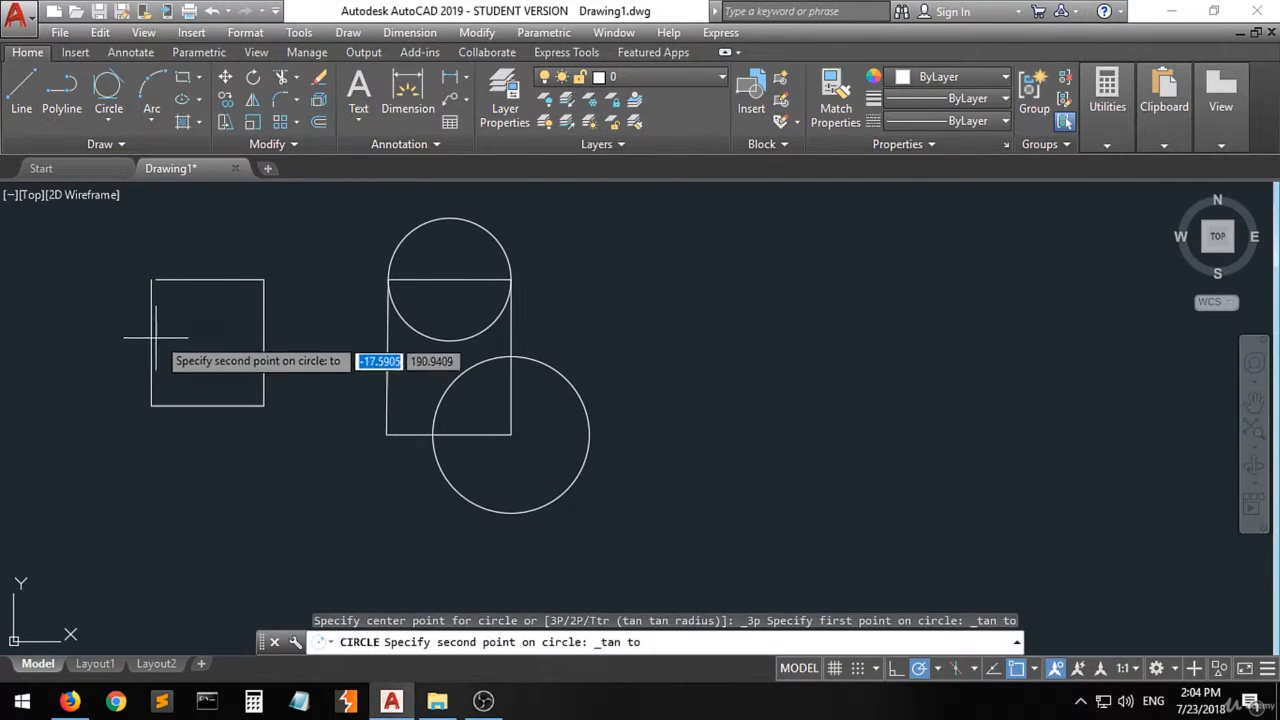
{"action": "left_click", "coordinate": [208, 280]}
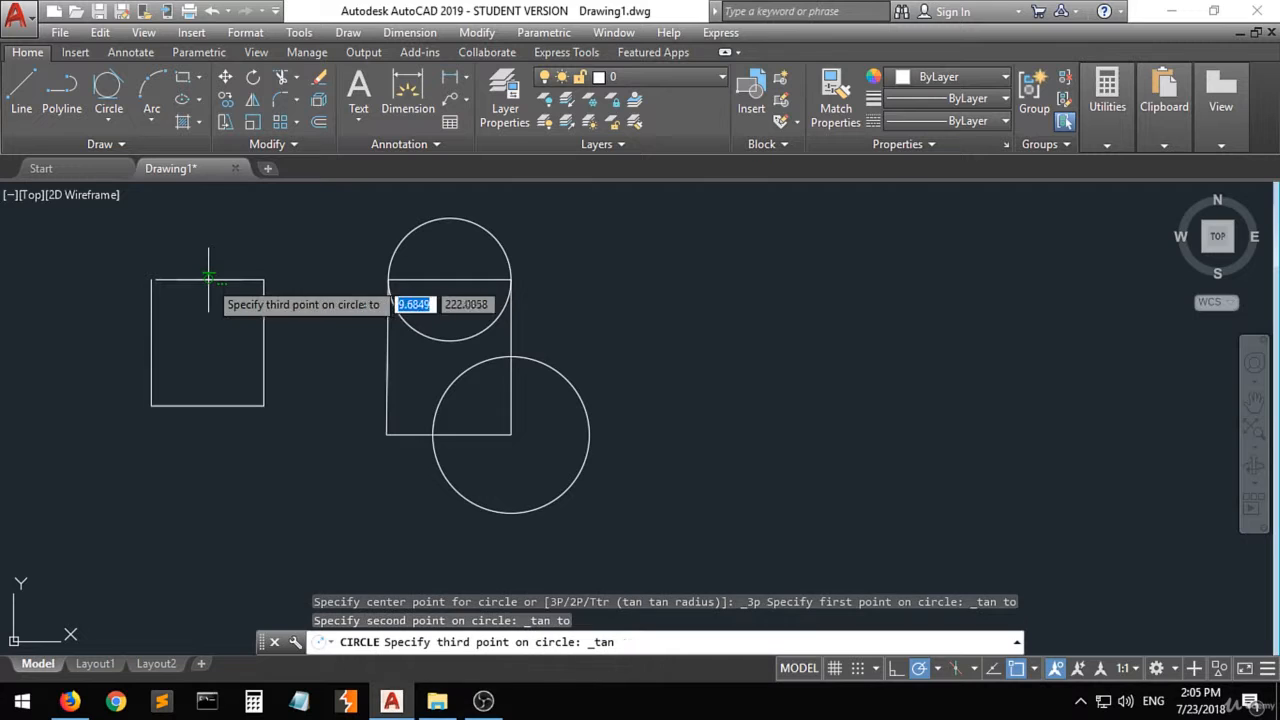
{"action": "left_click", "coordinate": [264, 347]}
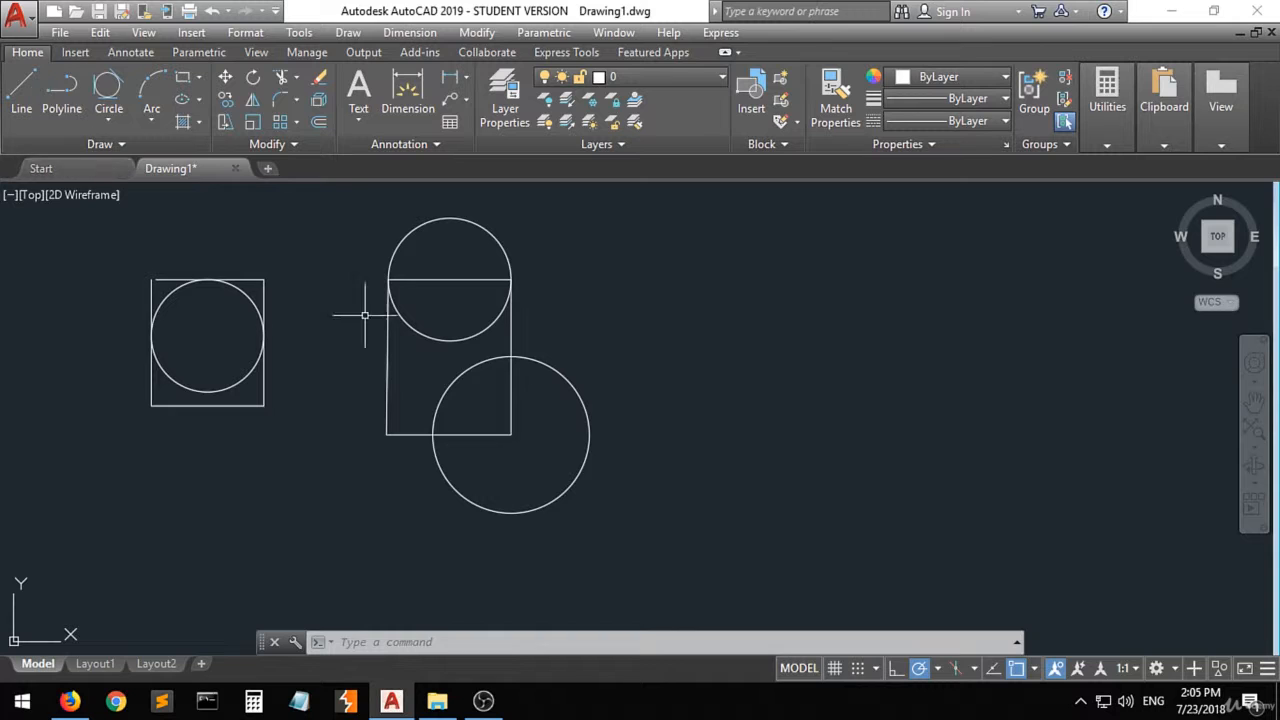
Step: Draw a Tan, Tan, Tan circle touching the large circle, the upper circle and the polyline rectangle's left edge
{"action": "left_click", "coordinate": [108, 88]}
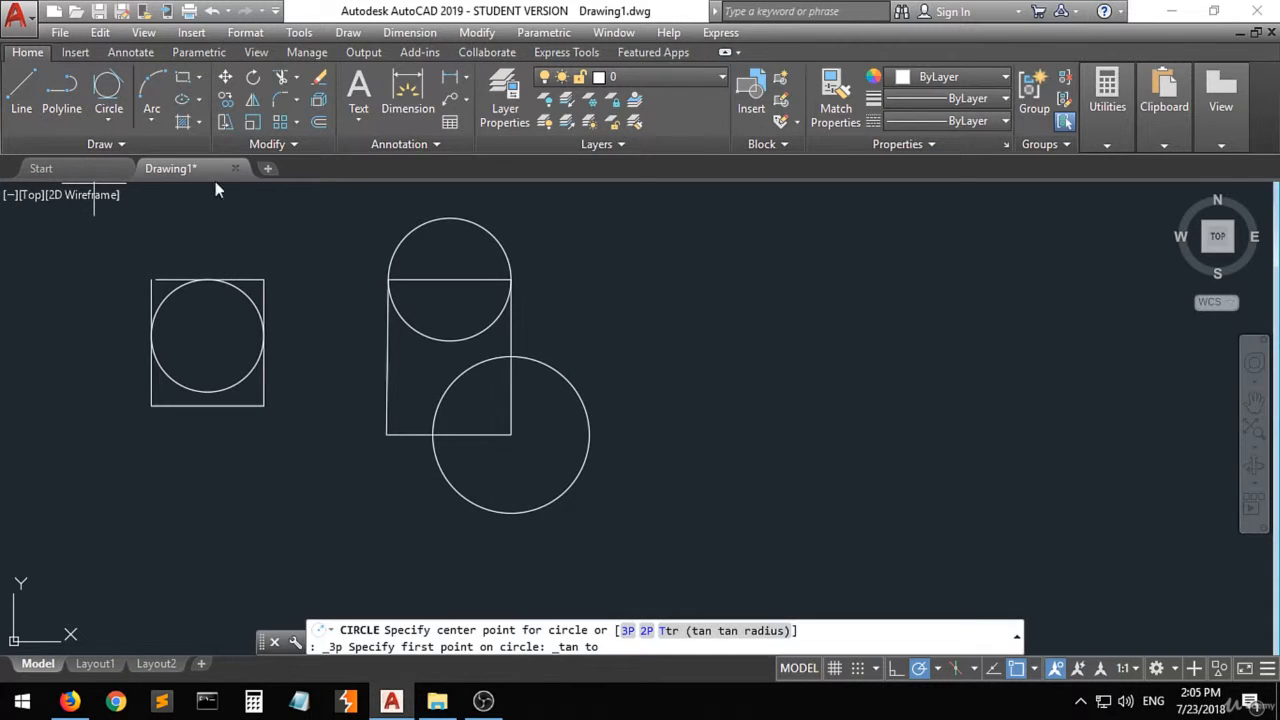
{"action": "left_click", "coordinate": [432, 380]}
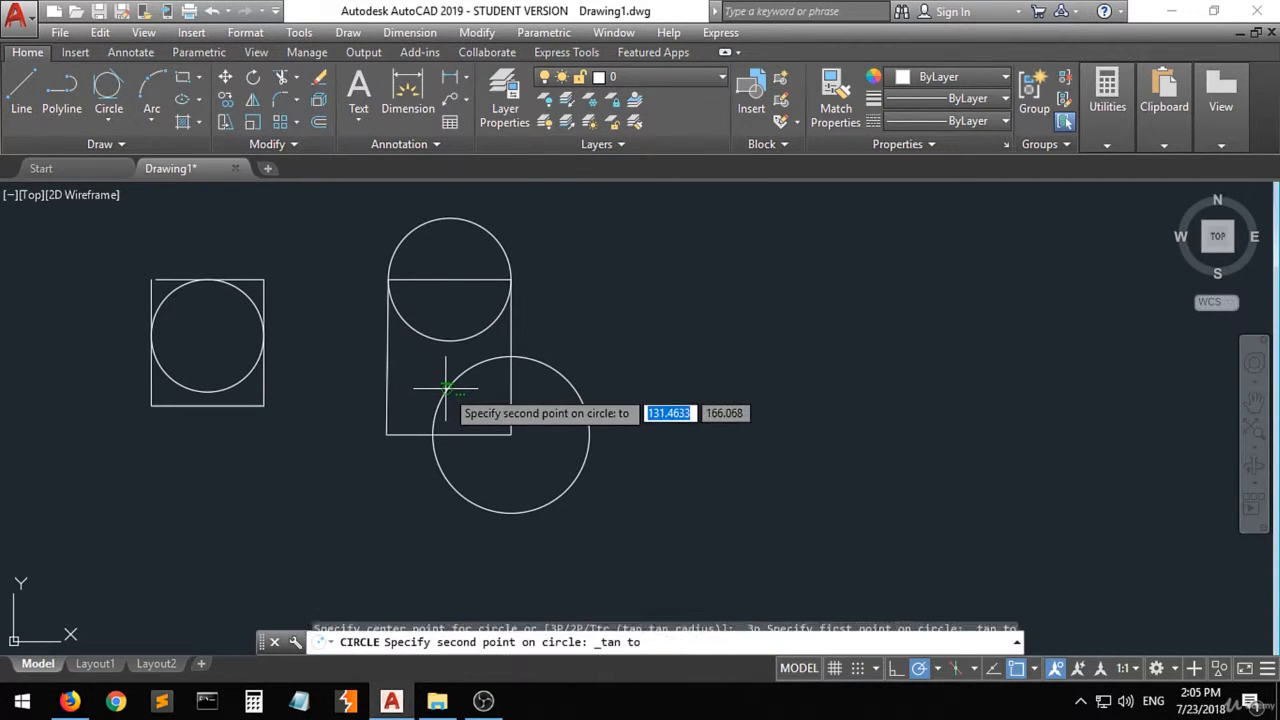
{"action": "left_click", "coordinate": [423, 330]}
{"action": "left_click", "coordinate": [388, 372]}
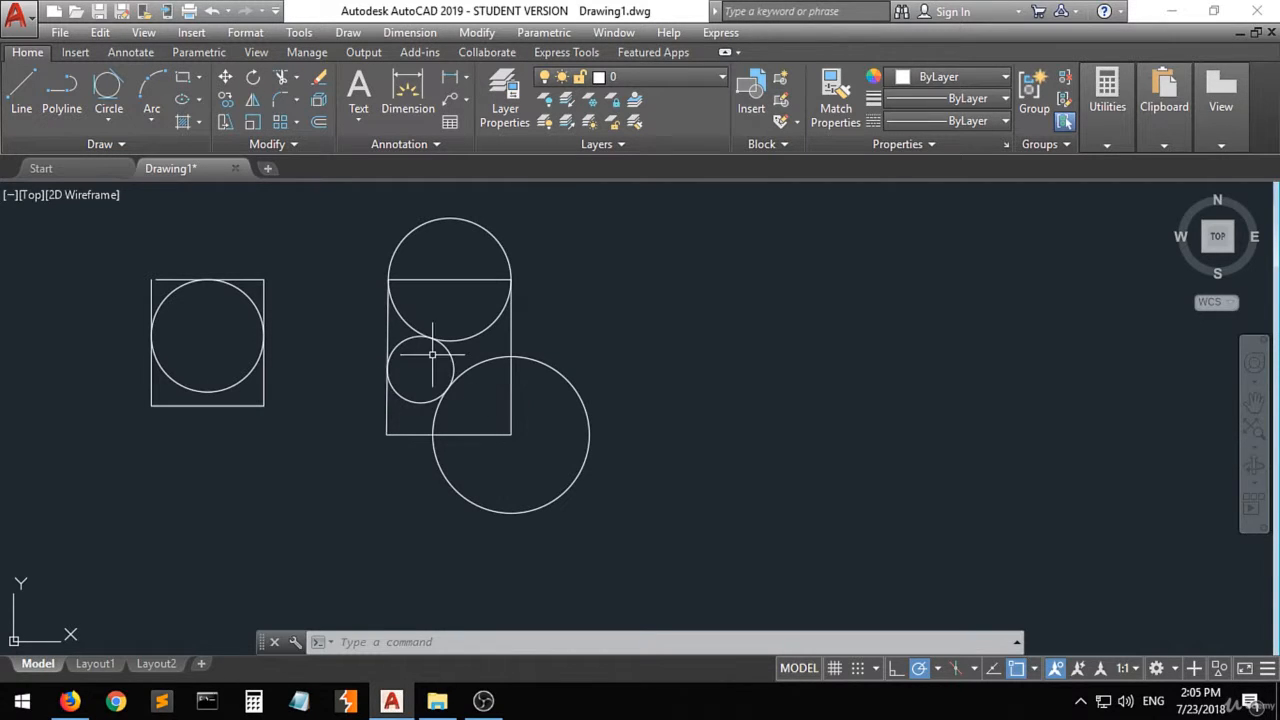
Step: Draw a Tan, Tan, Tan circle touching the polyline rectangle's right edge, the large circle and the rectangle's bottom edge
{"action": "left_click", "coordinate": [108, 90]}
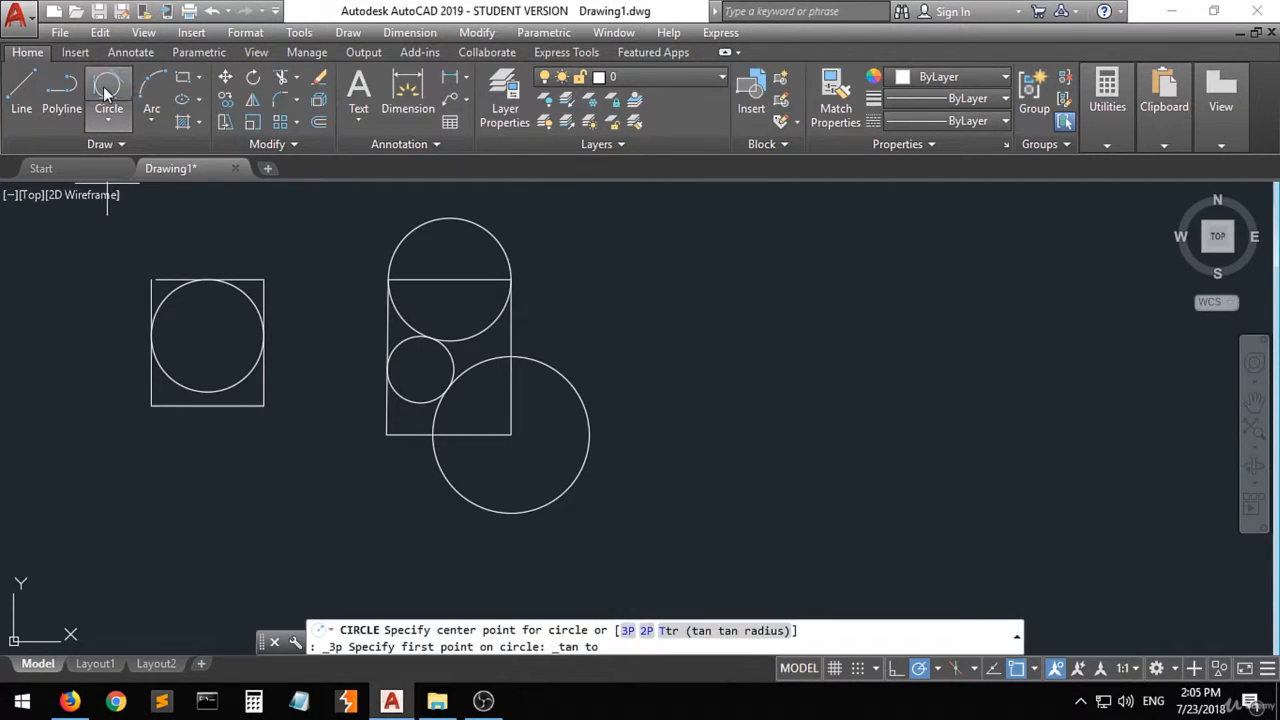
{"action": "left_click", "coordinate": [507, 375]}
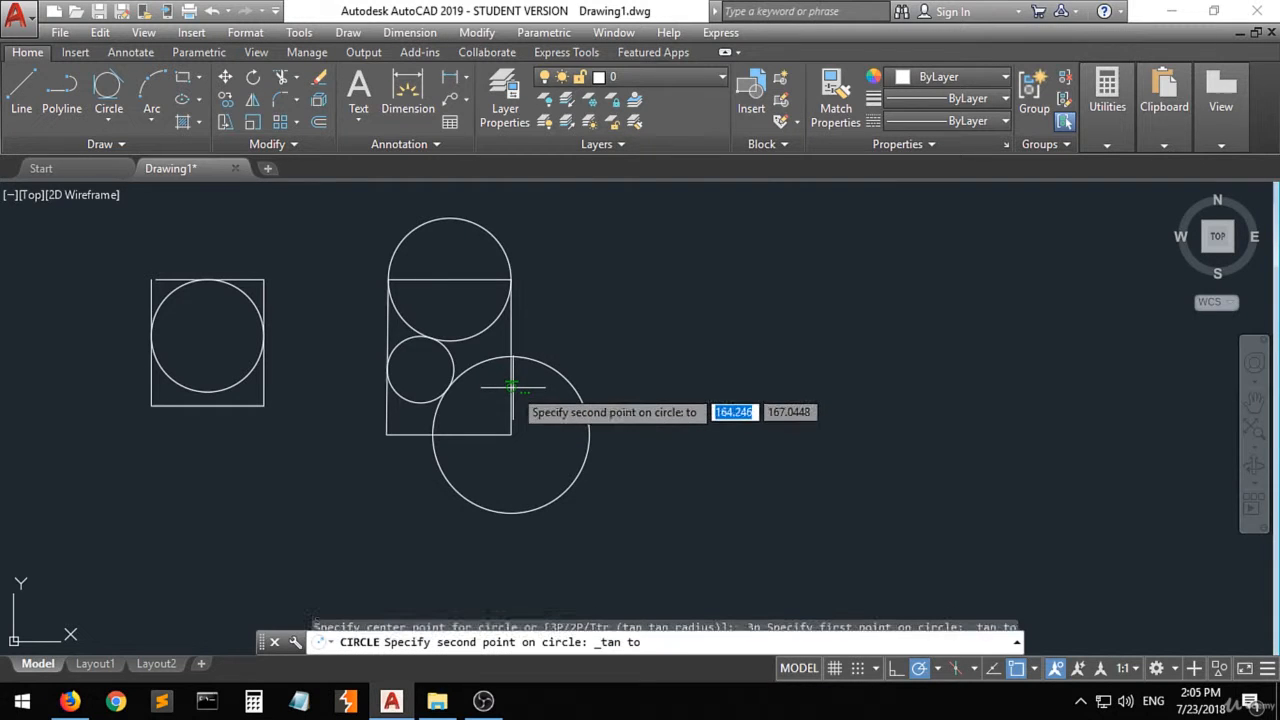
{"action": "left_click", "coordinate": [459, 375]}
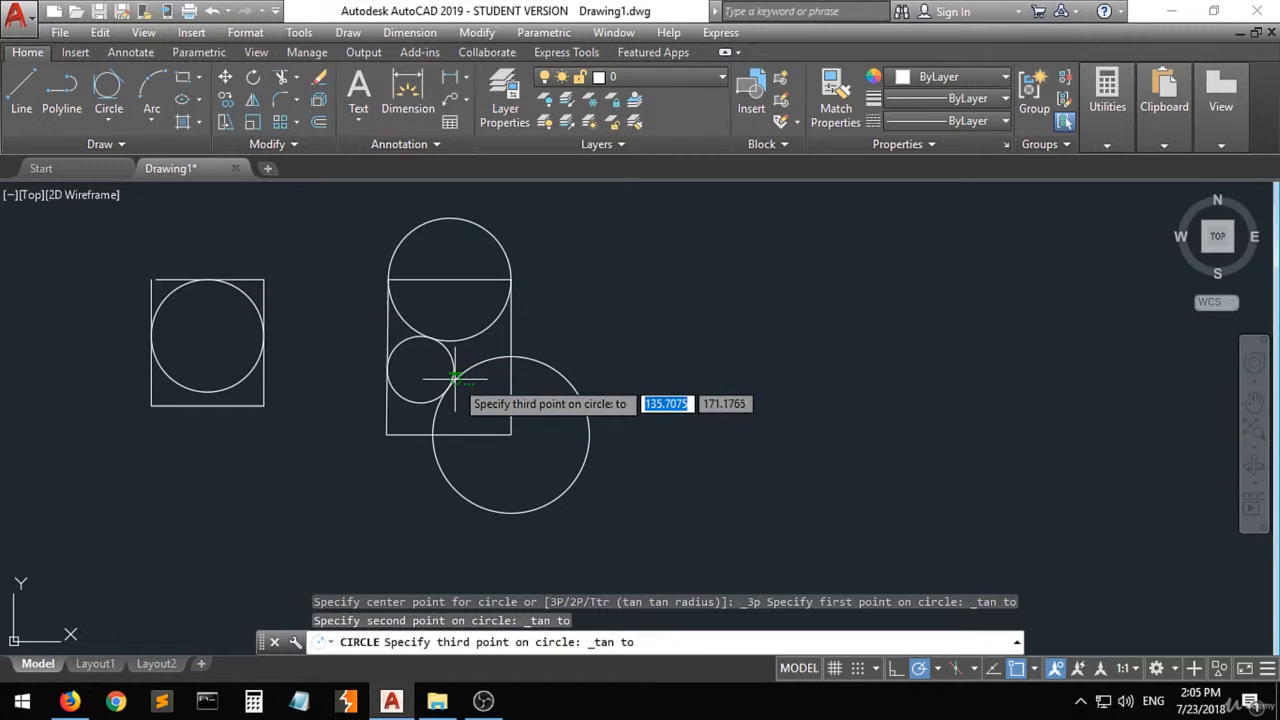
{"action": "left_click", "coordinate": [480, 432]}
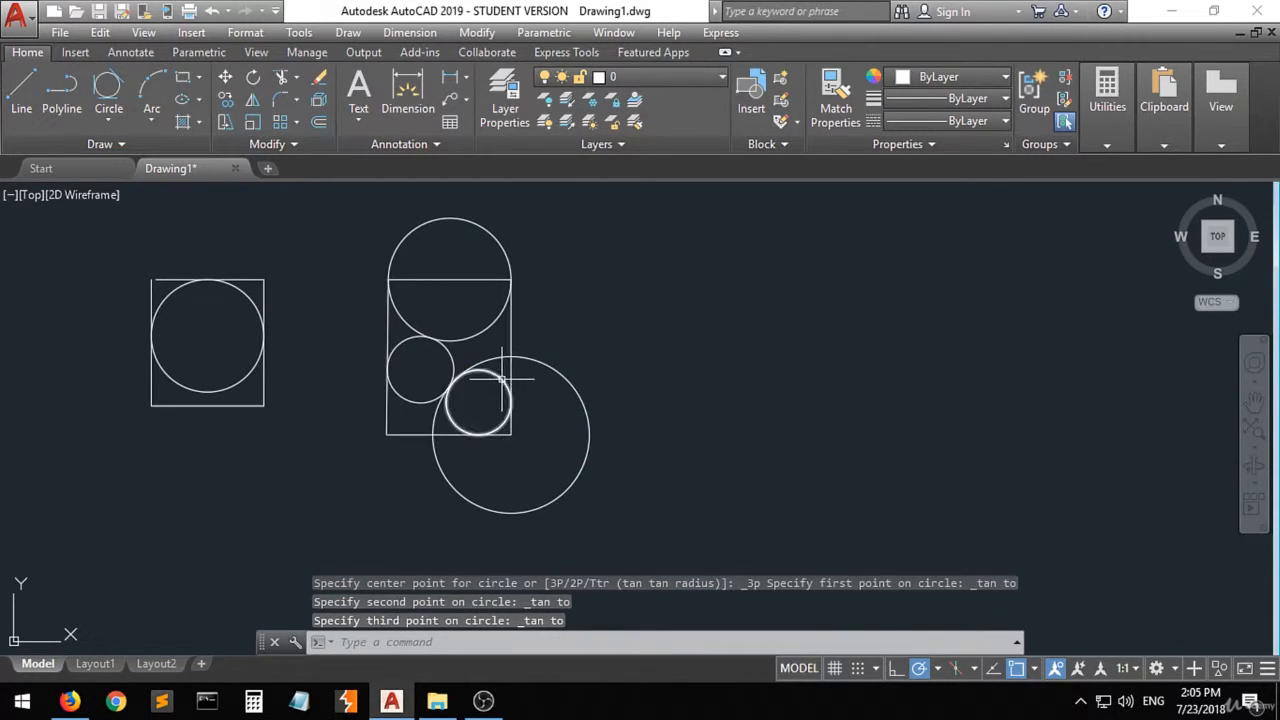
Step: Draw a 3-Point arc from the large circle's top quadrant through its centre to its right quadrant
{"action": "mouse_move", "coordinate": [146, 170]}
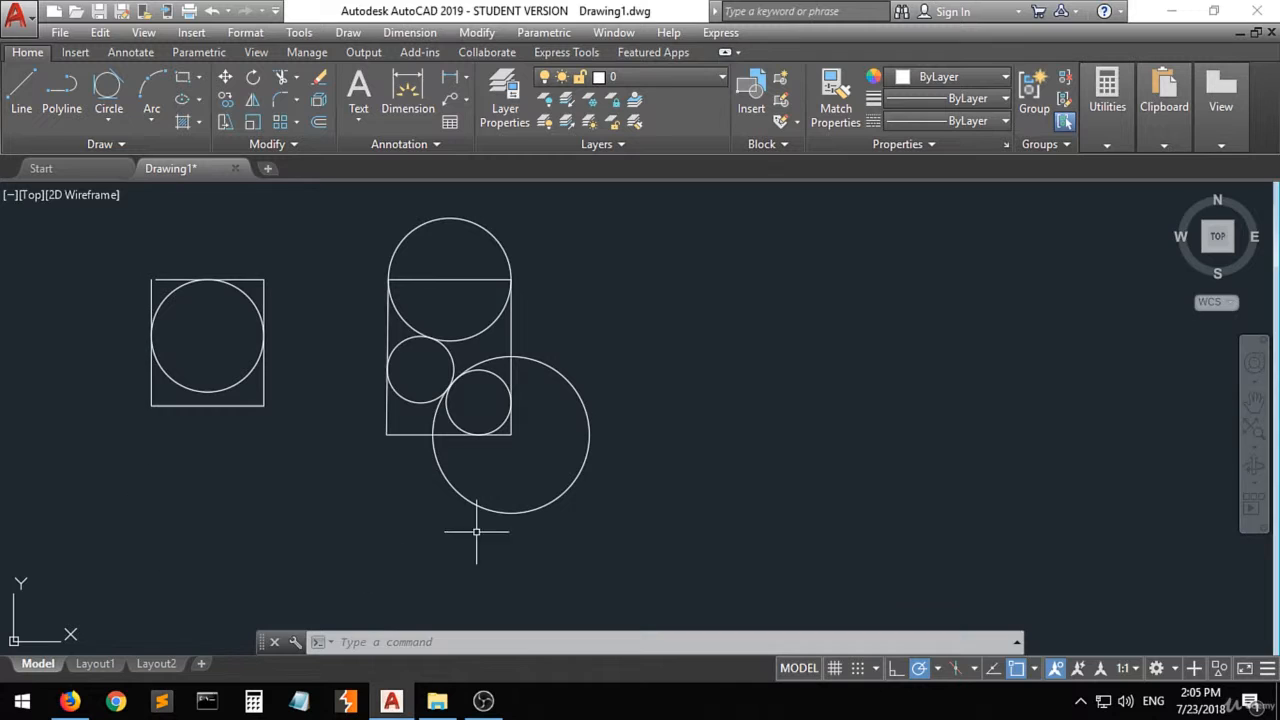
{"action": "left_click", "coordinate": [154, 122]}
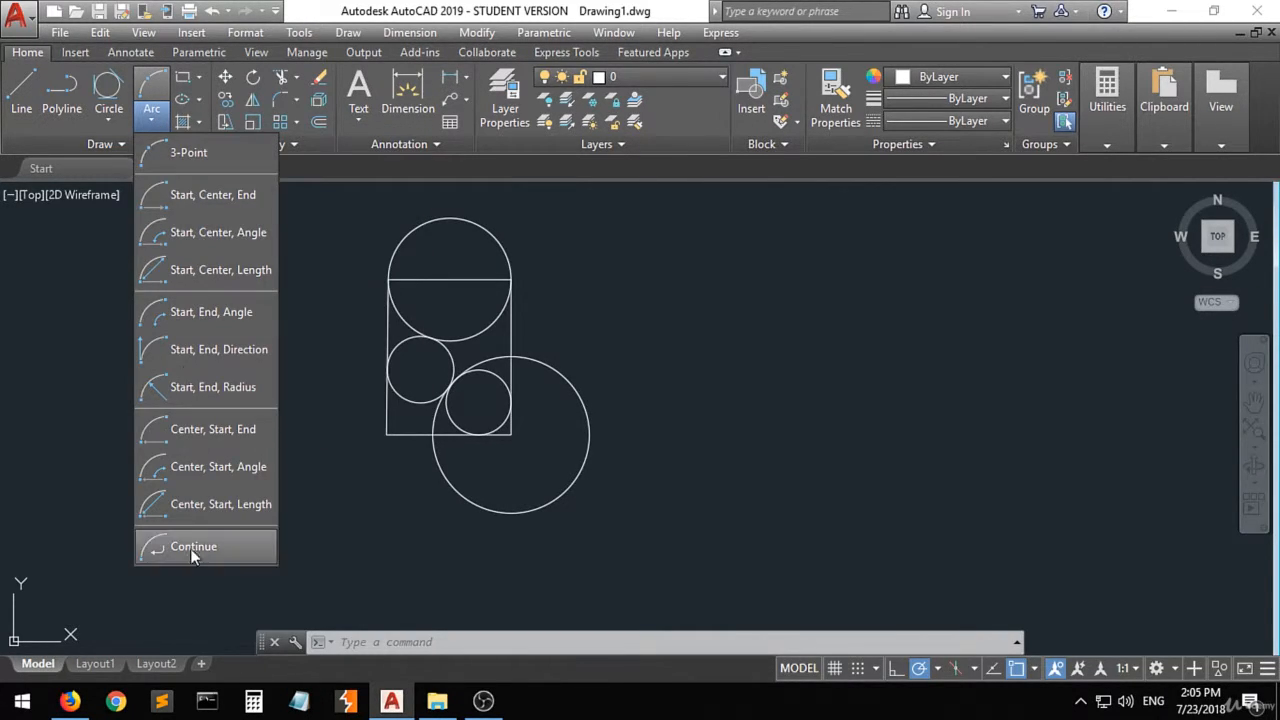
{"action": "left_click", "coordinate": [192, 155]}
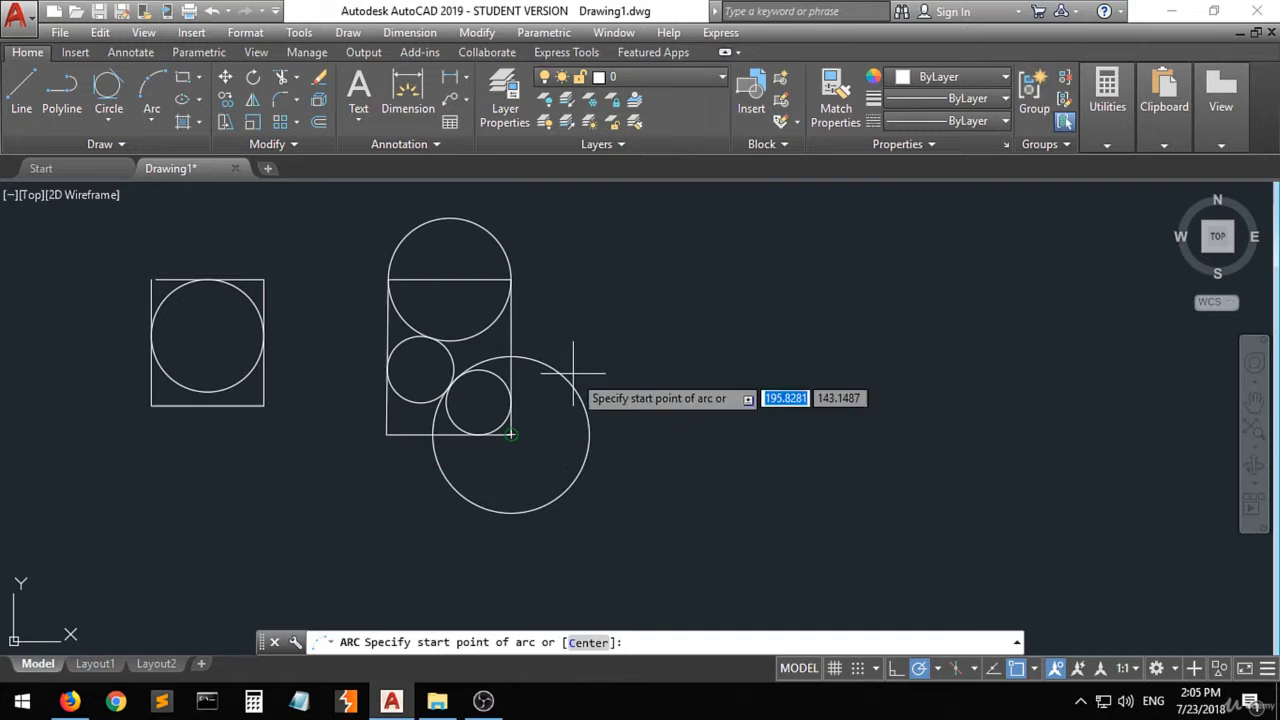
{"action": "left_click", "coordinate": [511, 356]}
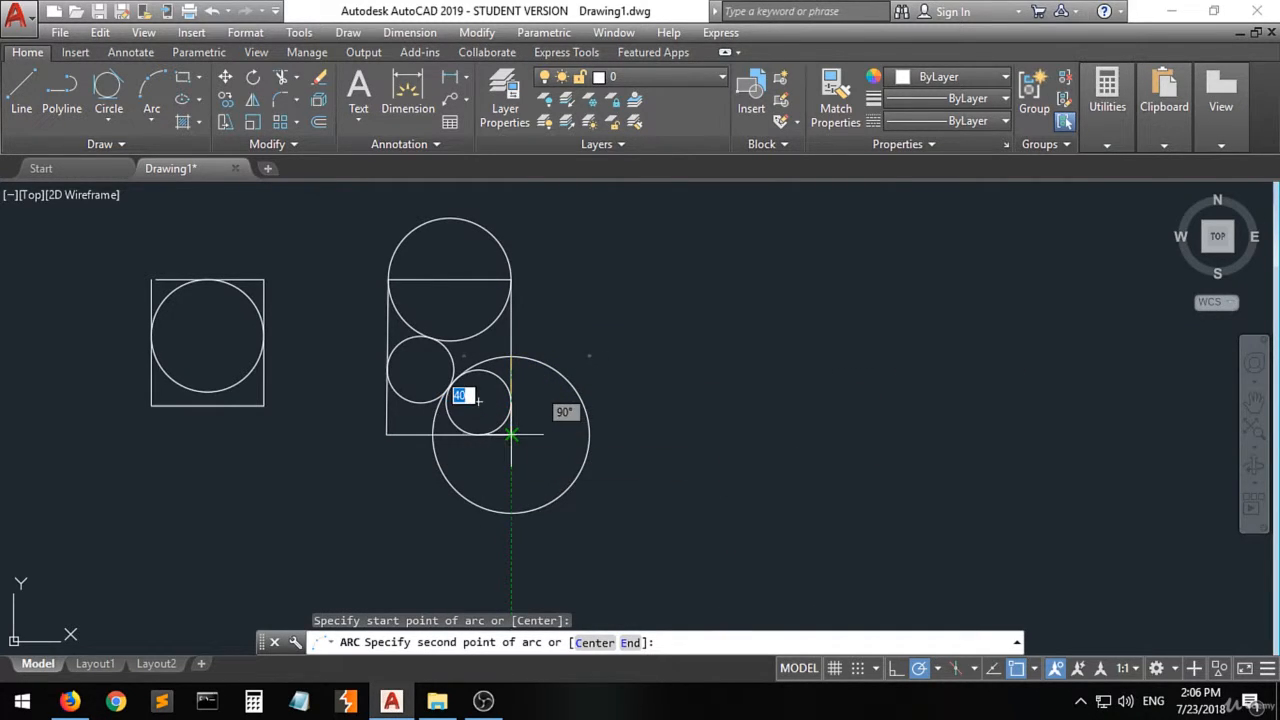
{"action": "left_click", "coordinate": [511, 433]}
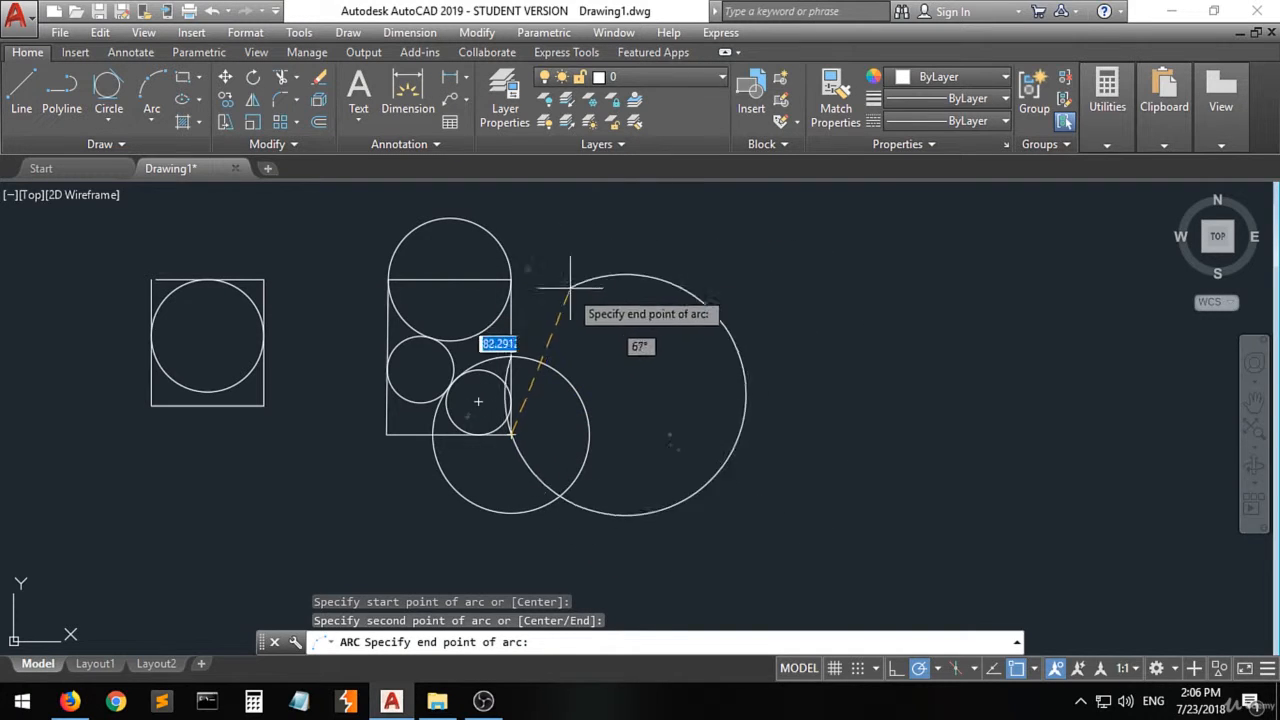
{"action": "left_click", "coordinate": [589, 433]}
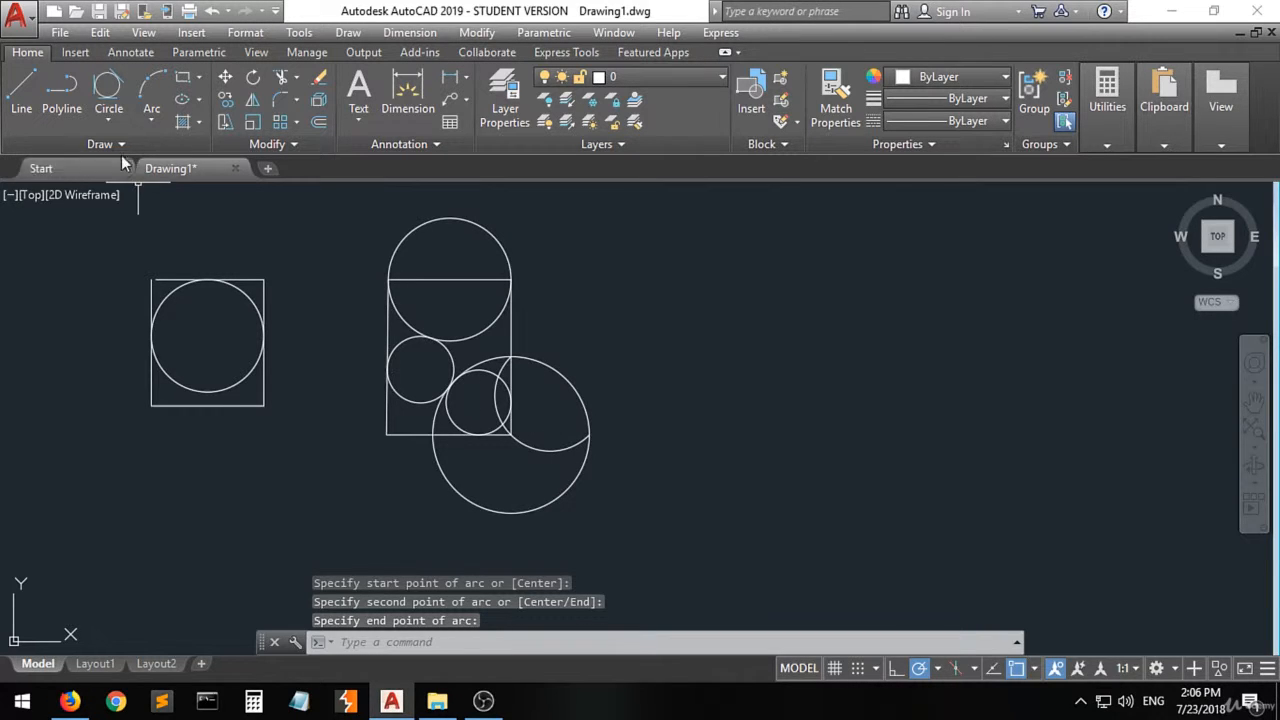
Step: Draw a 3-Point arc from the line rectangle's top-left corner through its top-right corner to the inner circle's right quadrant
{"action": "left_click", "coordinate": [151, 92]}
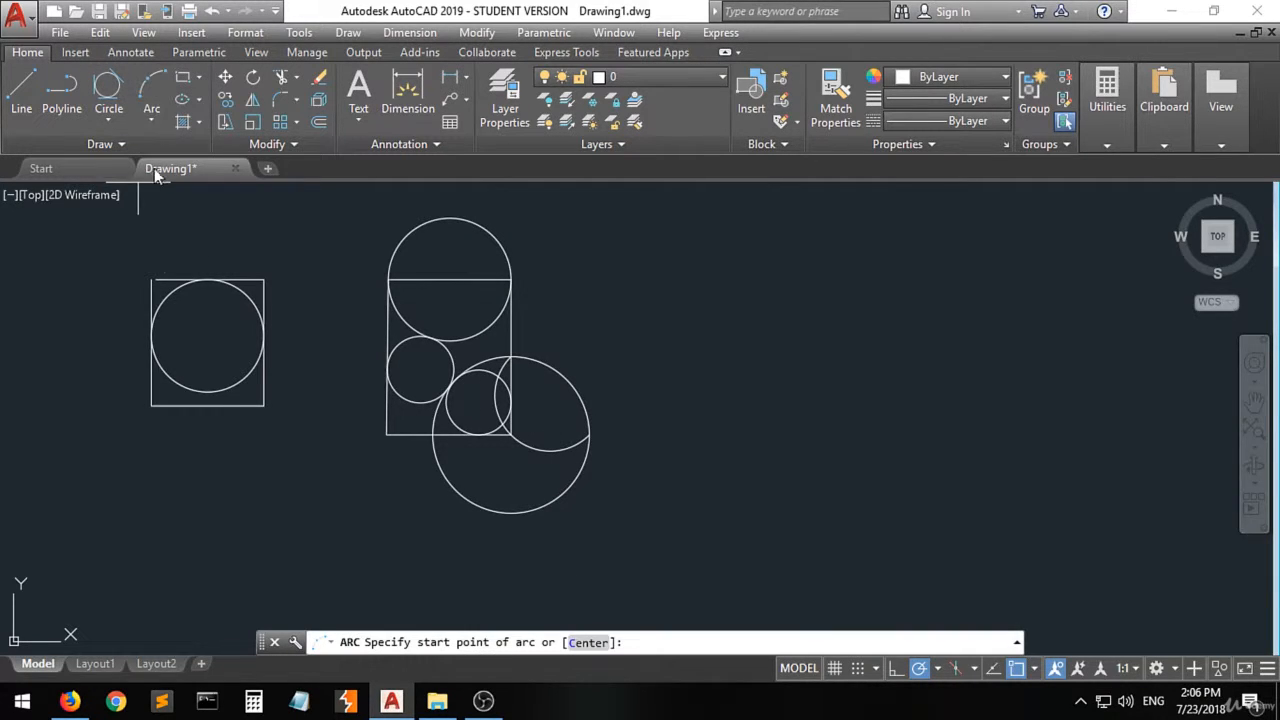
{"action": "left_click", "coordinate": [151, 280]}
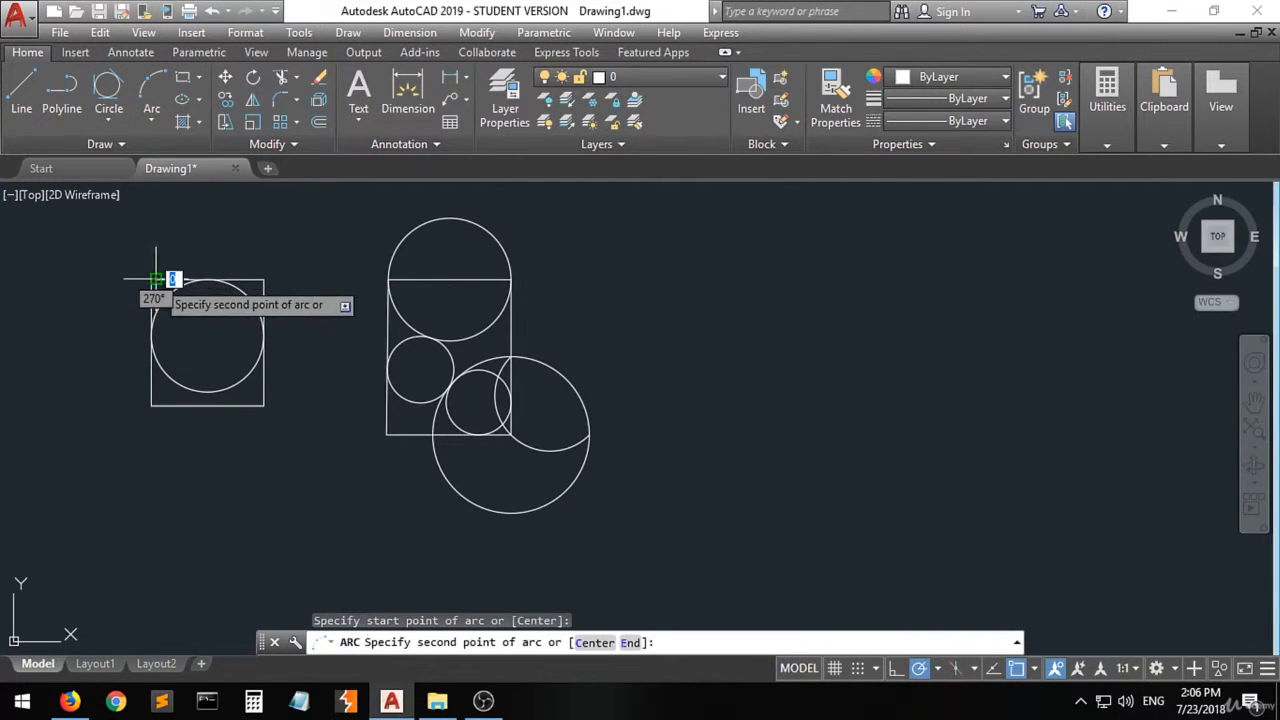
{"action": "left_click", "coordinate": [263, 280]}
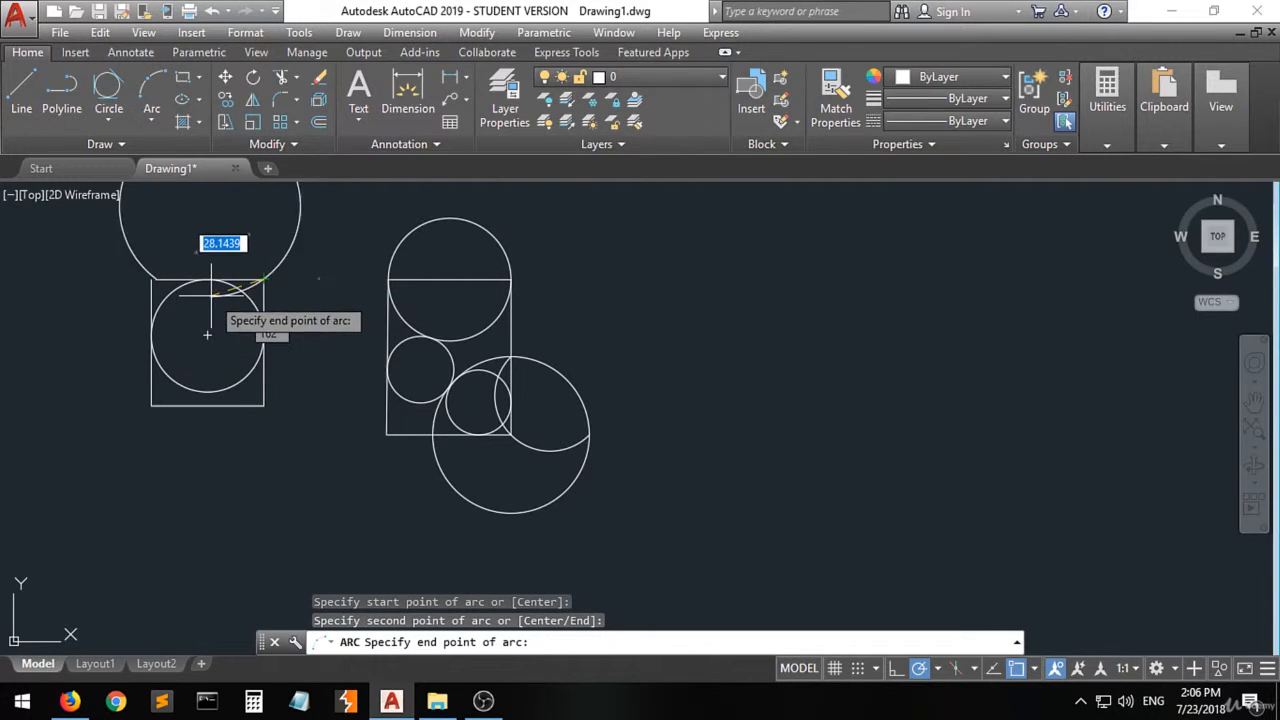
{"action": "left_click", "coordinate": [269, 334]}
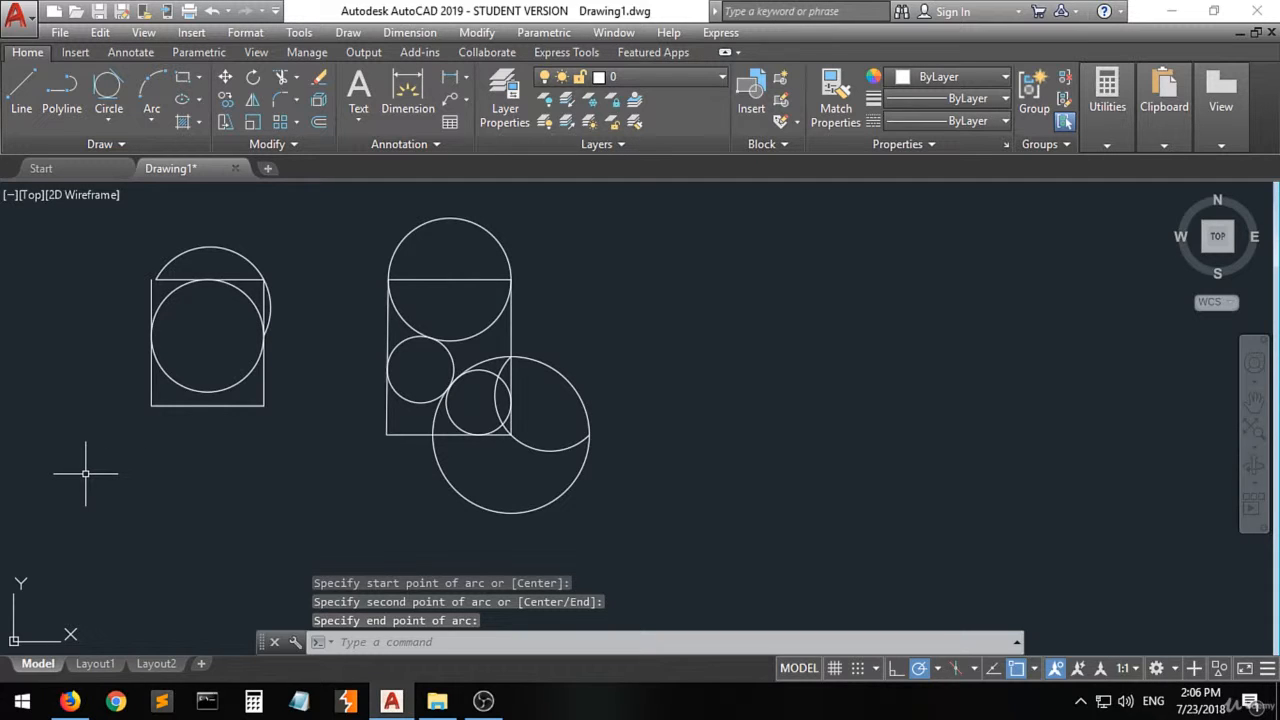
Step: Draw a Start, Center, End arc from the large circle's right quadrant, centred up and to the right of it, curving beneath that centre
{"action": "left_click", "coordinate": [151, 121]}
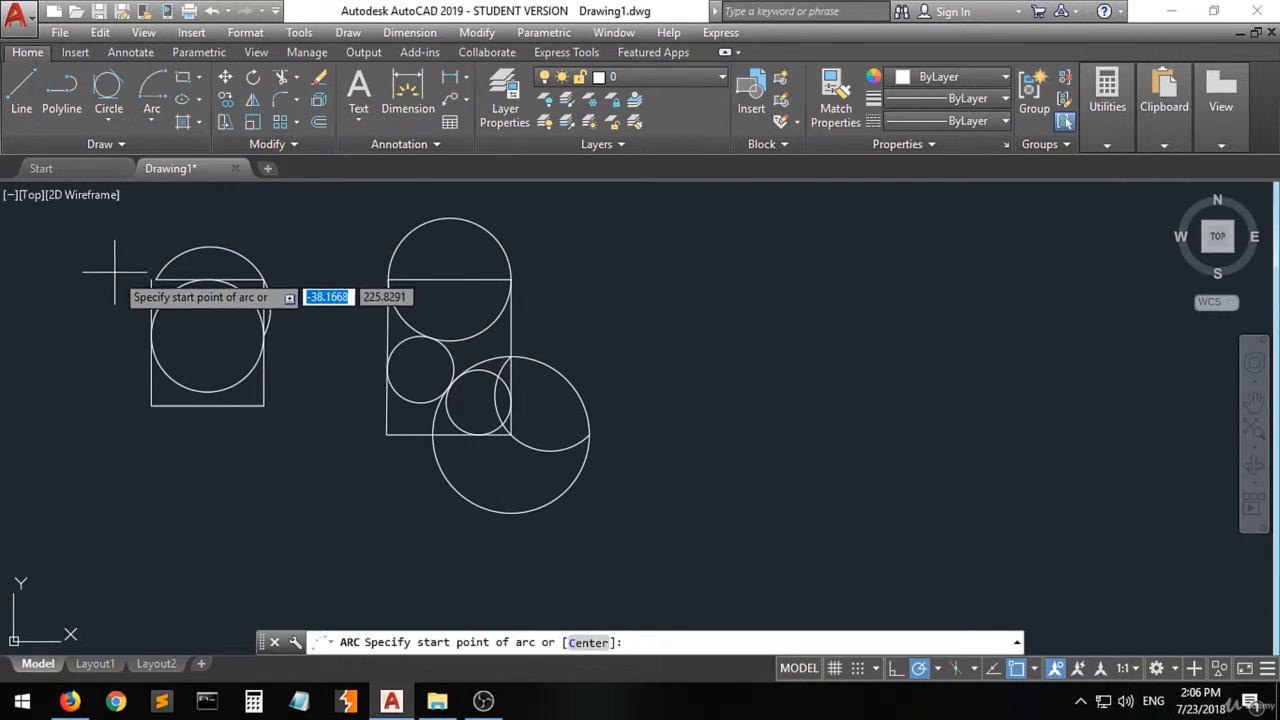
{"action": "left_click", "coordinate": [588, 435]}
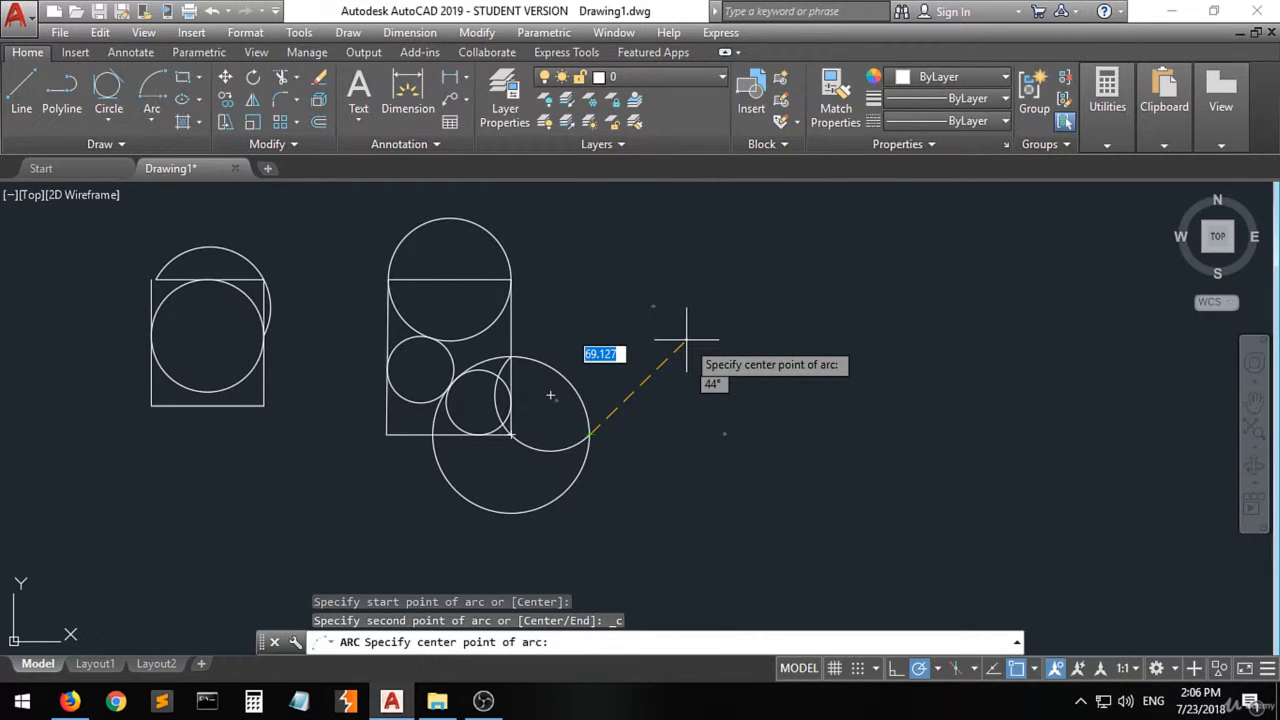
{"action": "left_click", "coordinate": [617, 376]}
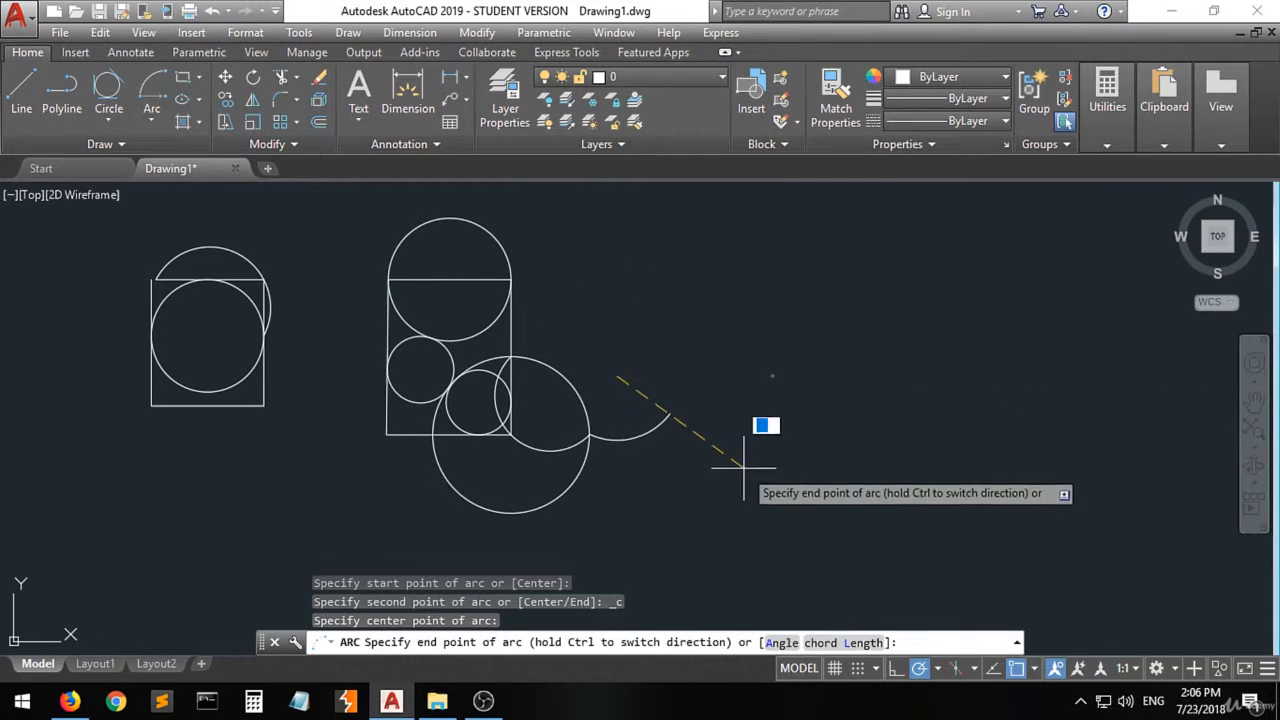
{"action": "left_click", "coordinate": [768, 318]}
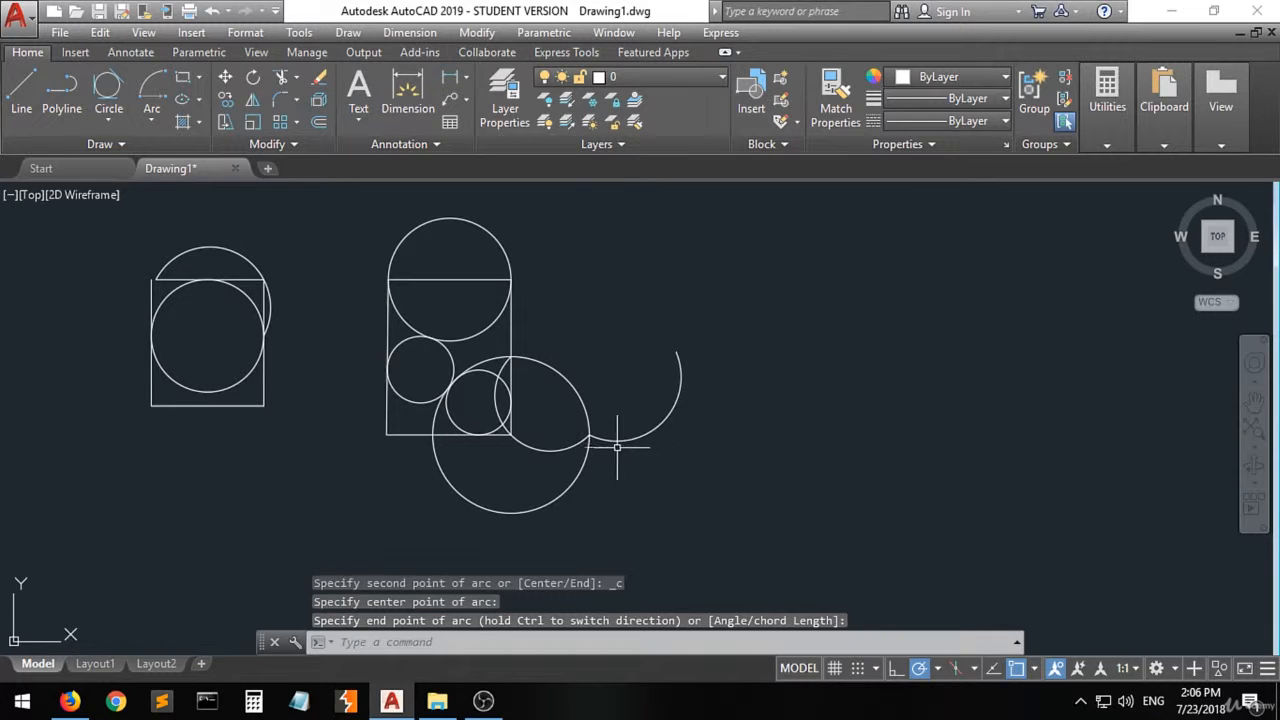
Step: Draw a Start, Center, Angle arc from the polyline rectangle's top-right corner, with its centre to the right and a 90° included angle
{"action": "left_click", "coordinate": [151, 121]}
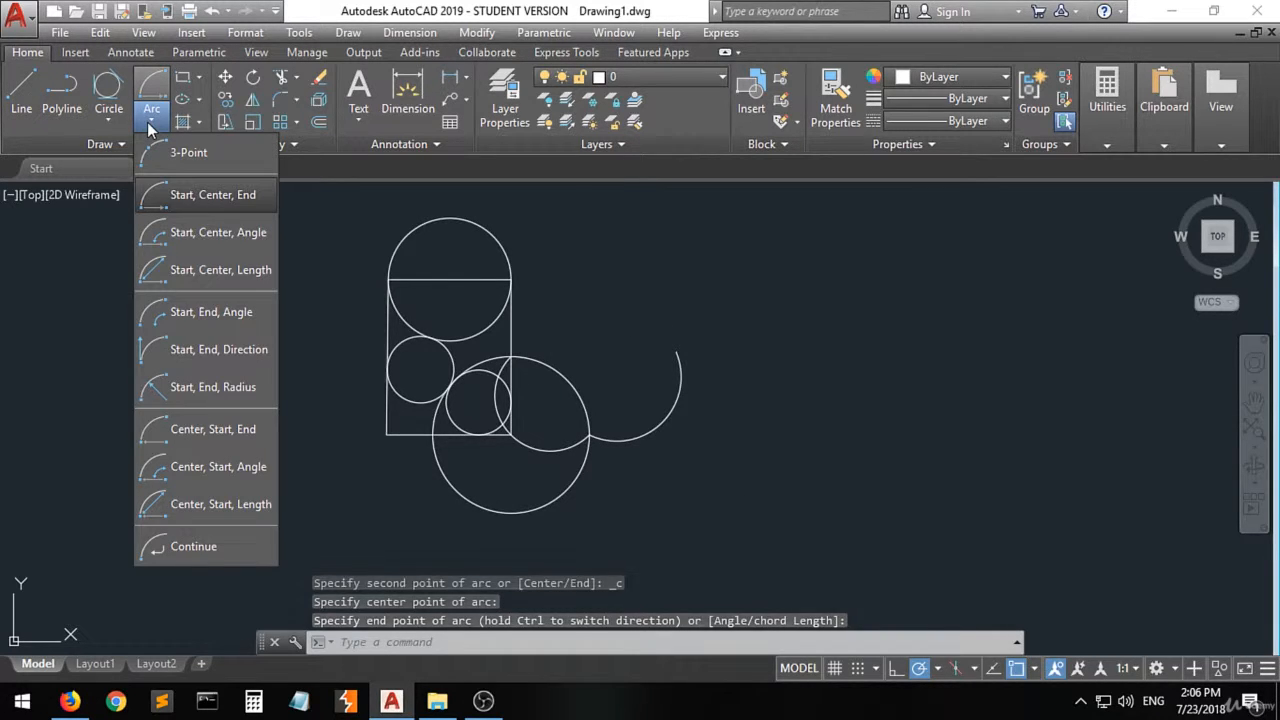
{"action": "left_click", "coordinate": [224, 237]}
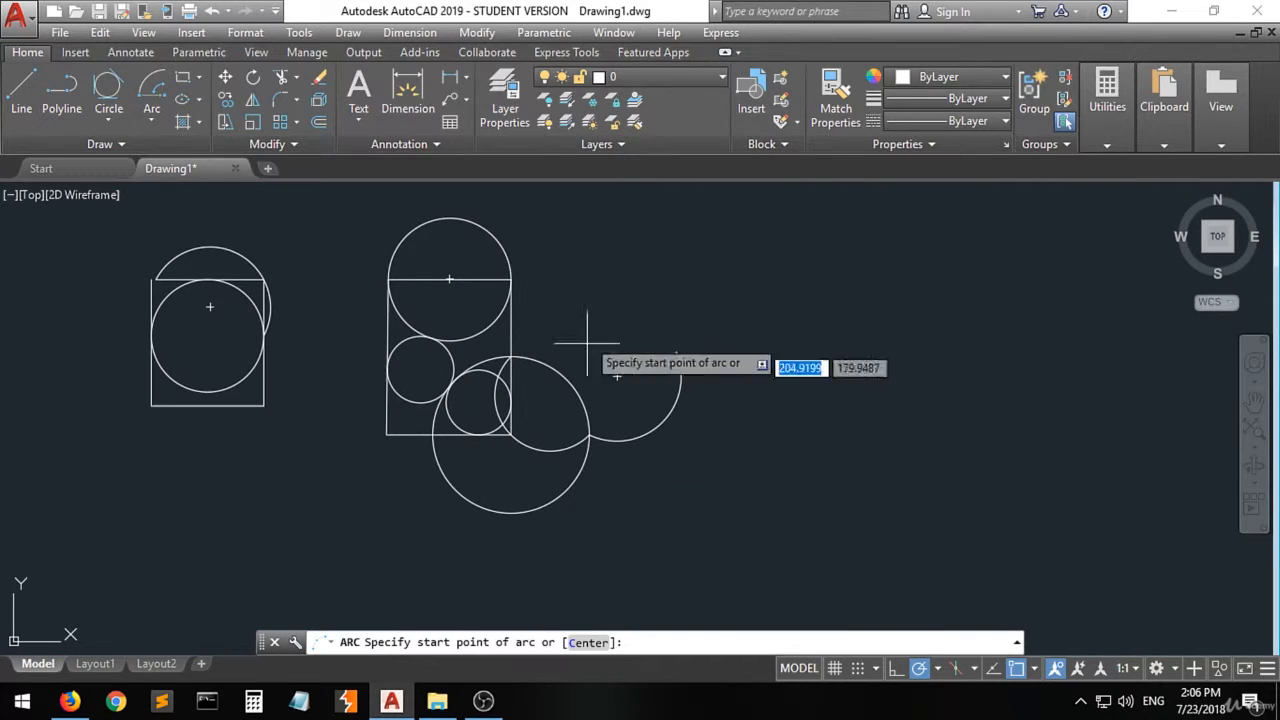
{"action": "left_click", "coordinate": [511, 279]}
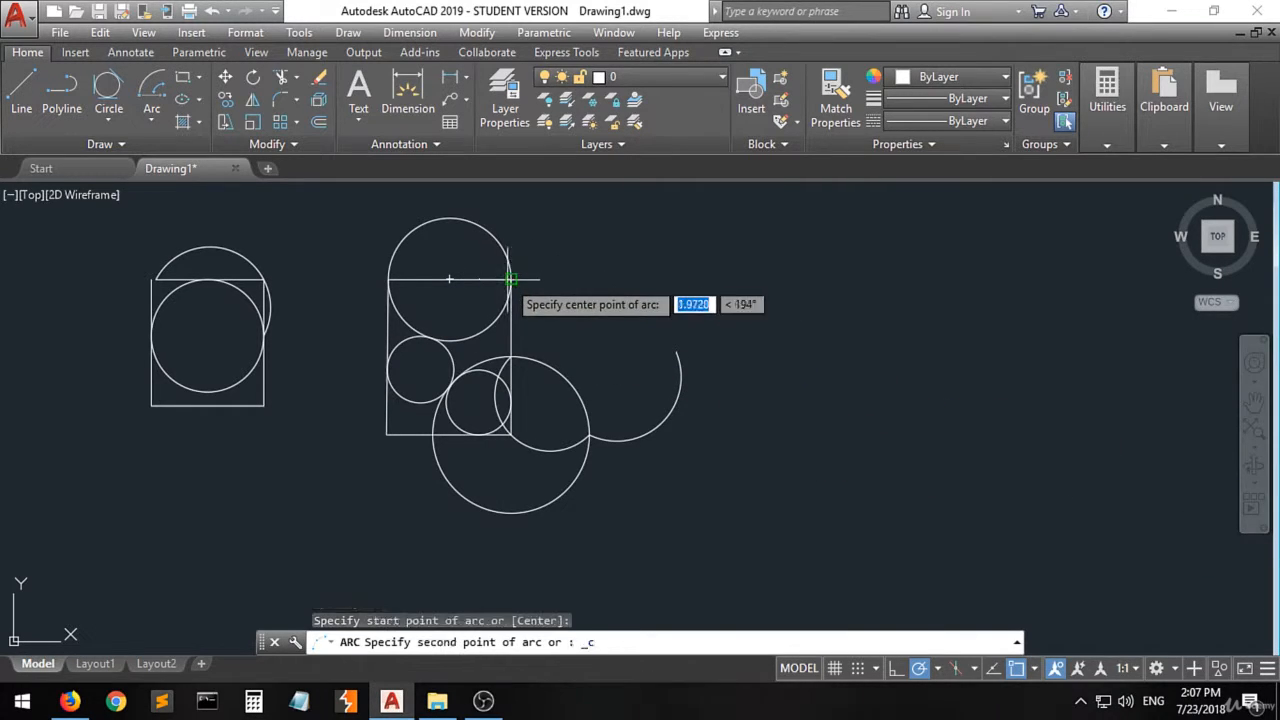
{"action": "left_click", "coordinate": [578, 277]}
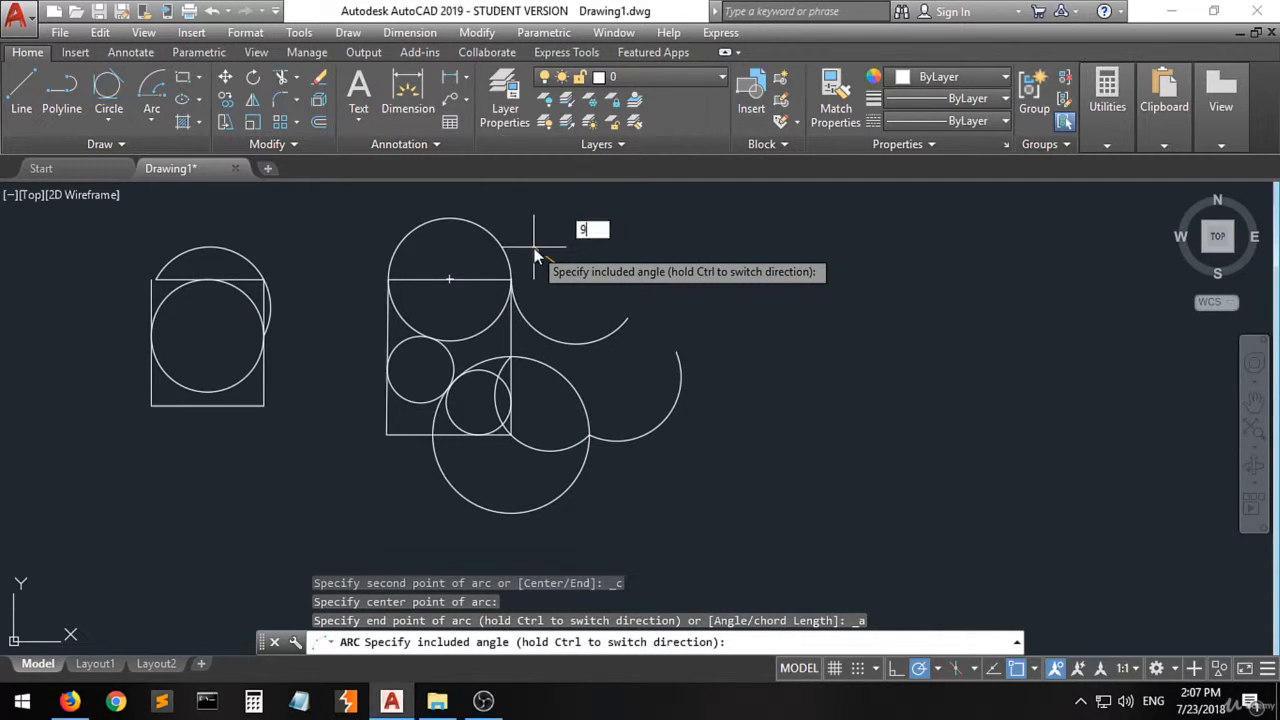
{"action": "key", "text": "Return"}
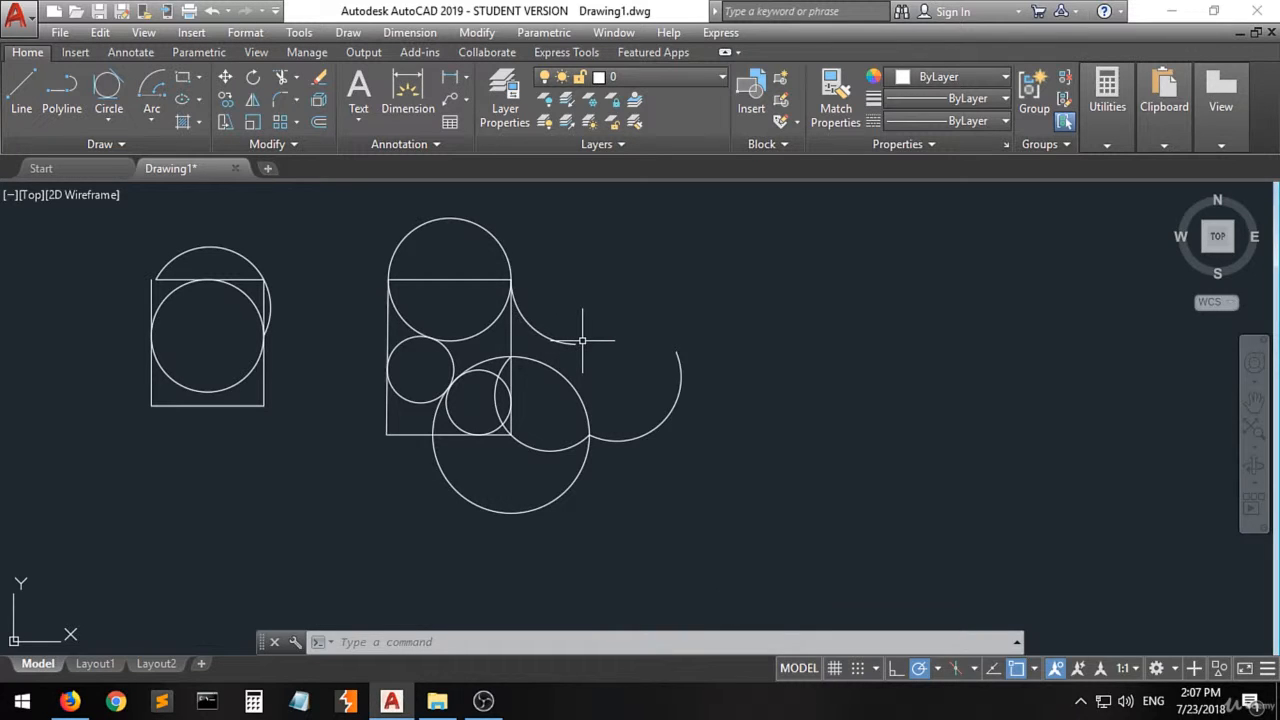
Step: Draw a Start, Center, Length arc from the upper end of the Start, Center, End arc, with its centre up and to the right
{"action": "left_click", "coordinate": [151, 120]}
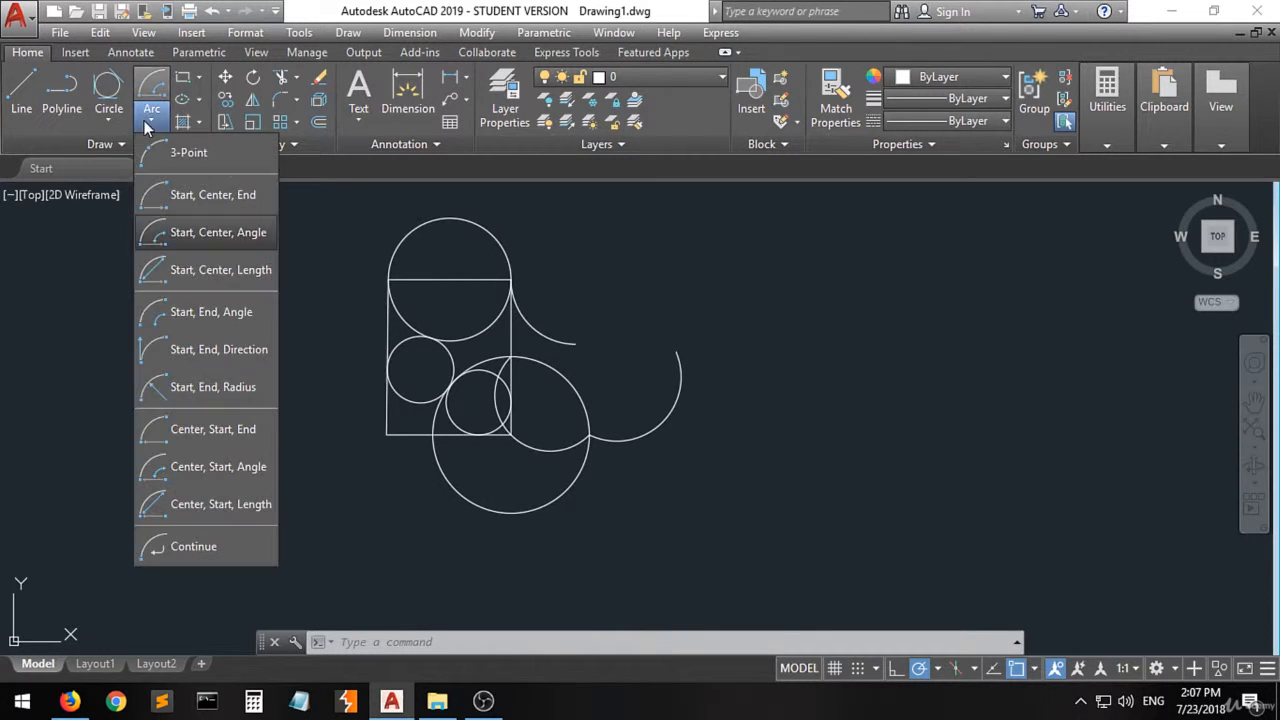
{"action": "left_click", "coordinate": [234, 276]}
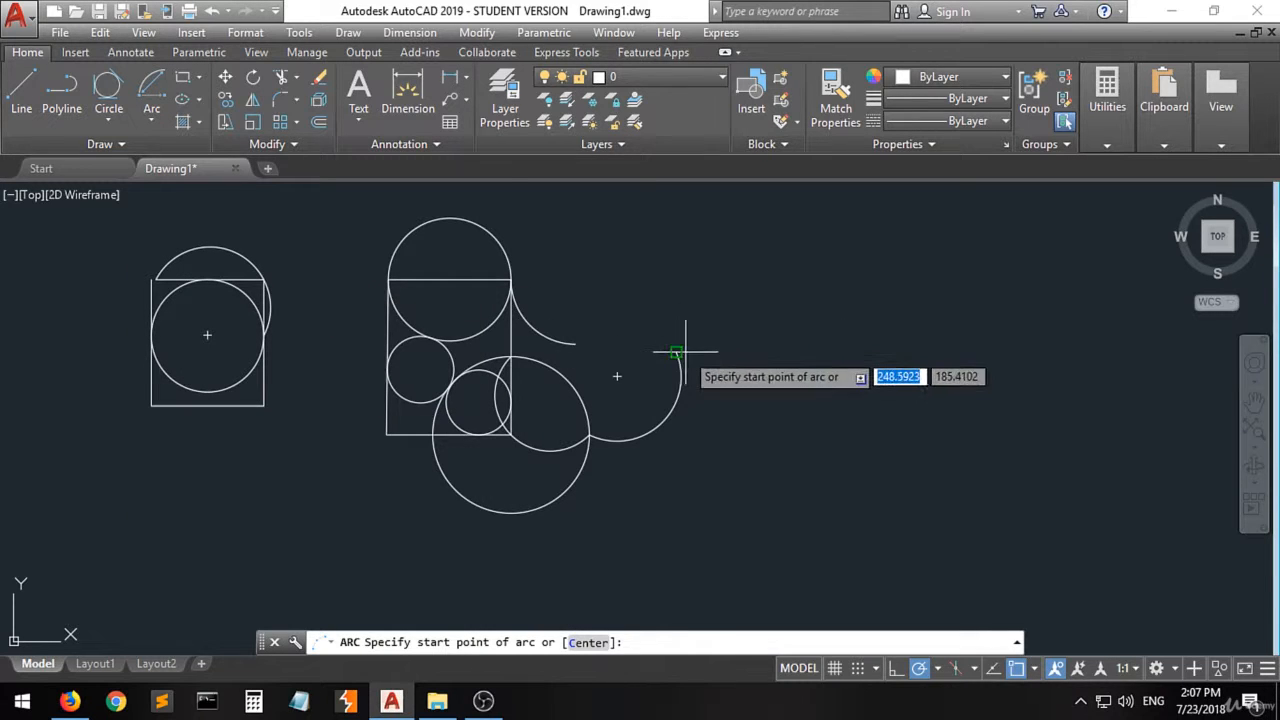
{"action": "left_click", "coordinate": [676, 352]}
{"action": "left_click", "coordinate": [766, 323]}
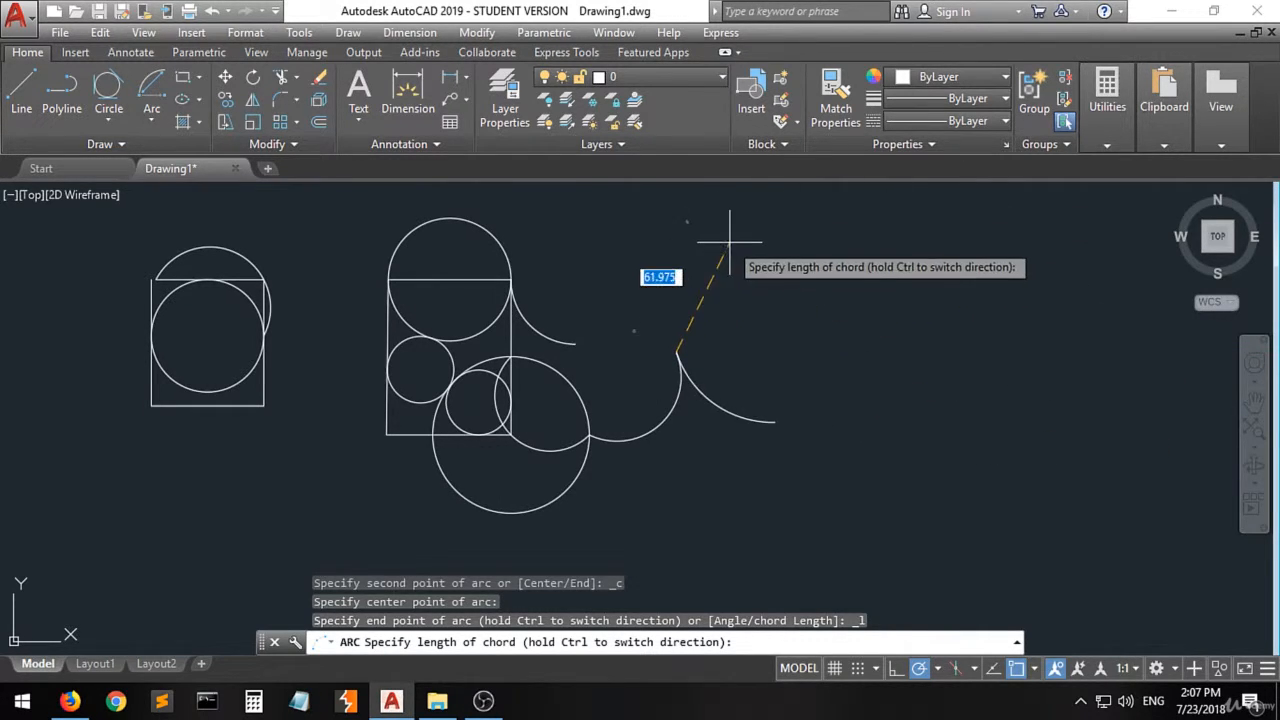
{"action": "left_click", "coordinate": [623, 268]}
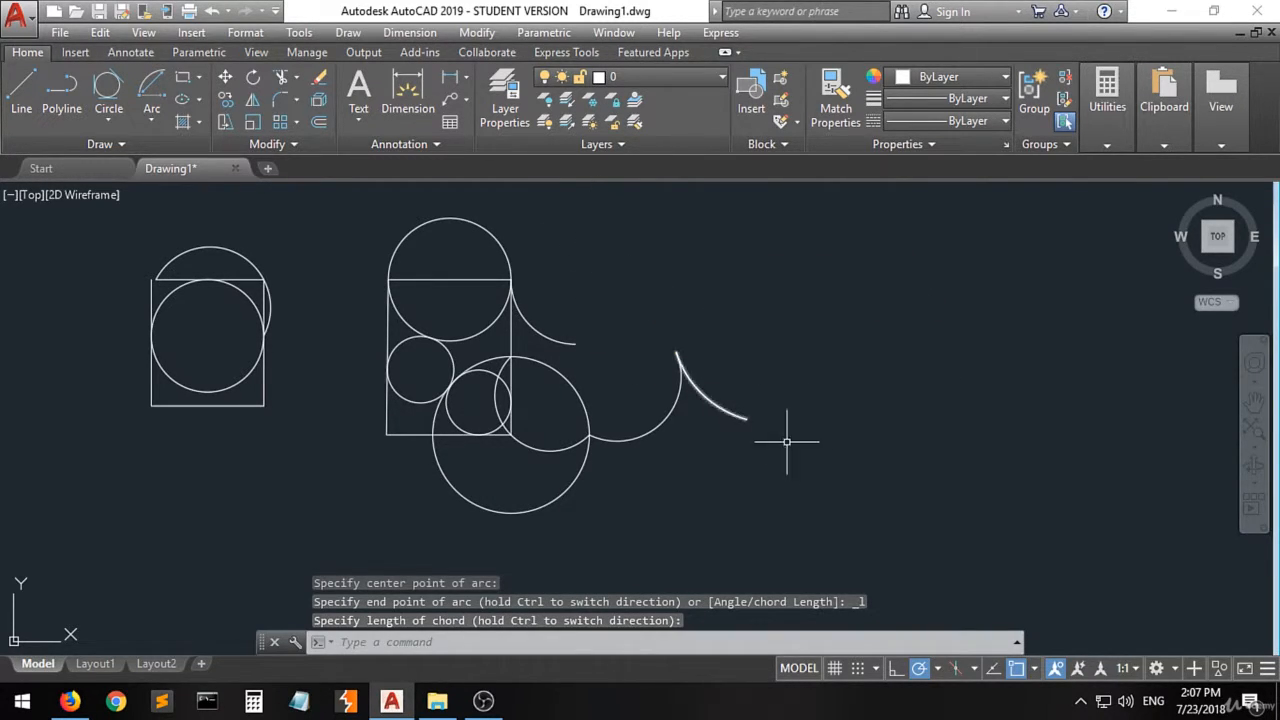
Step: Erase all the rectangles, circles and arcs from the drawing
{"action": "left_click", "coordinate": [150, 120]}
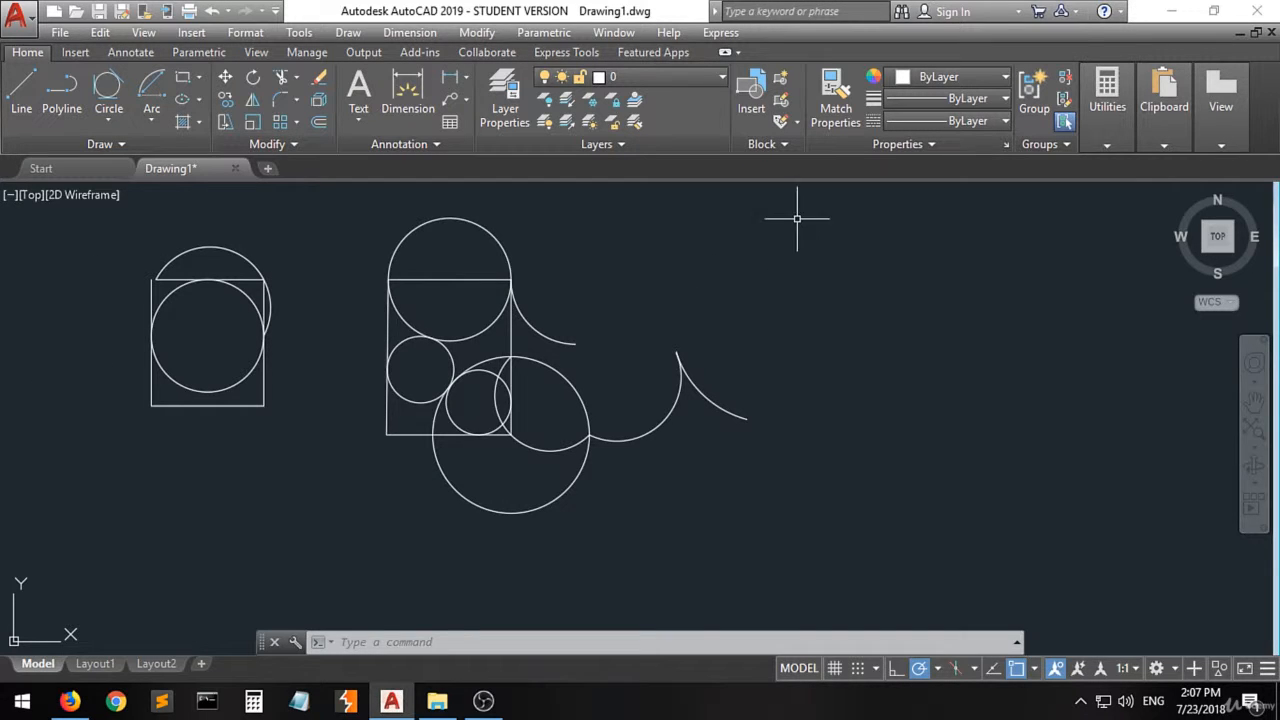
{"action": "left_click", "coordinate": [797, 218]}
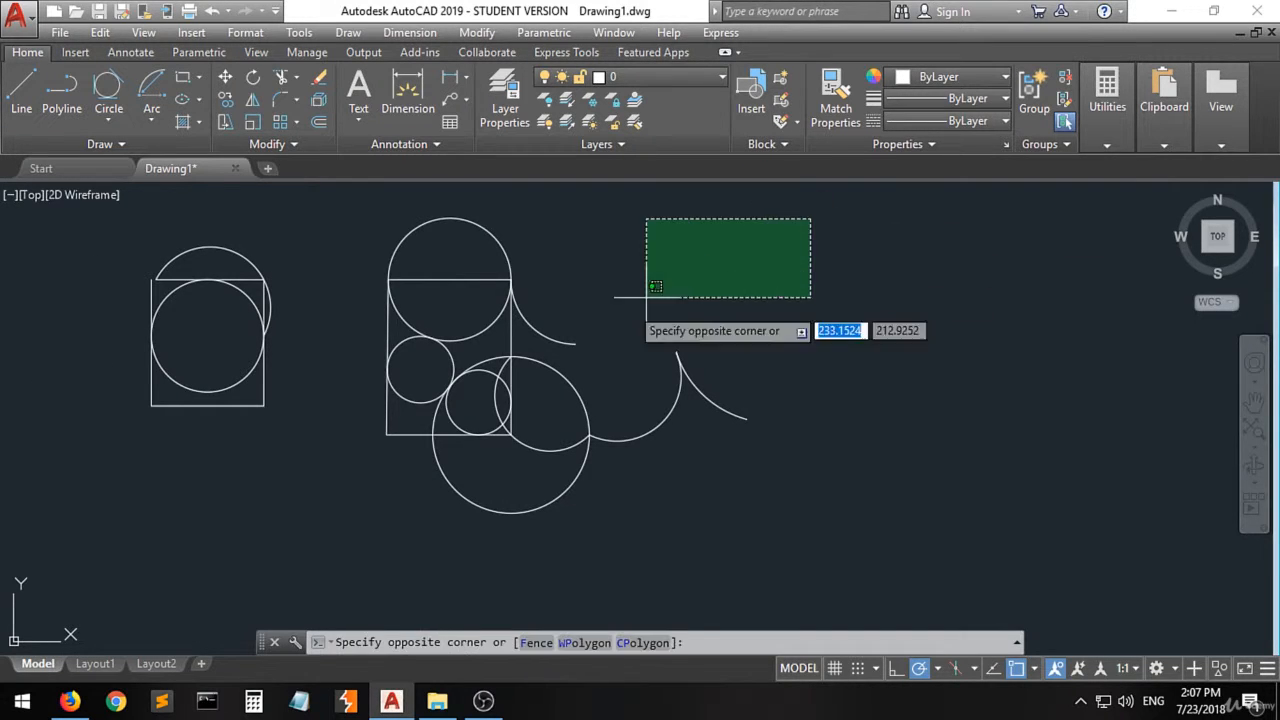
{"action": "left_click", "coordinate": [120, 544]}
{"action": "key", "text": "Delete"}
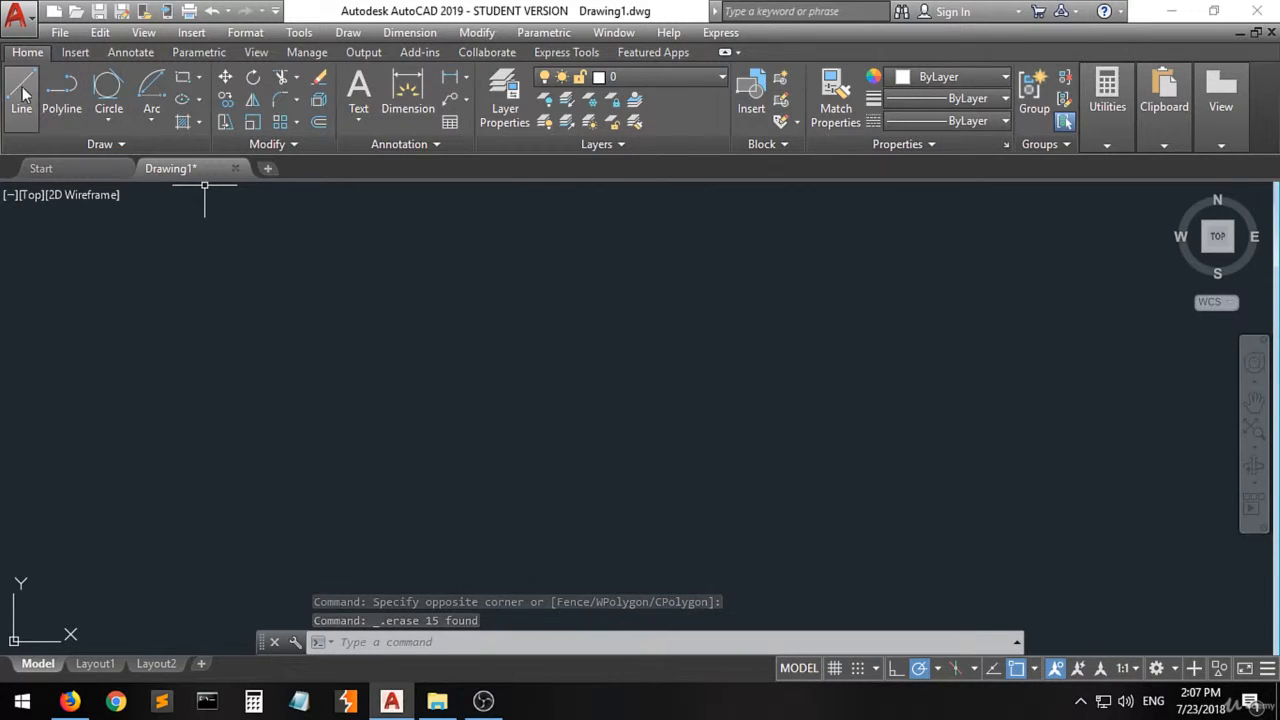
{"action": "left_click", "coordinate": [151, 122]}
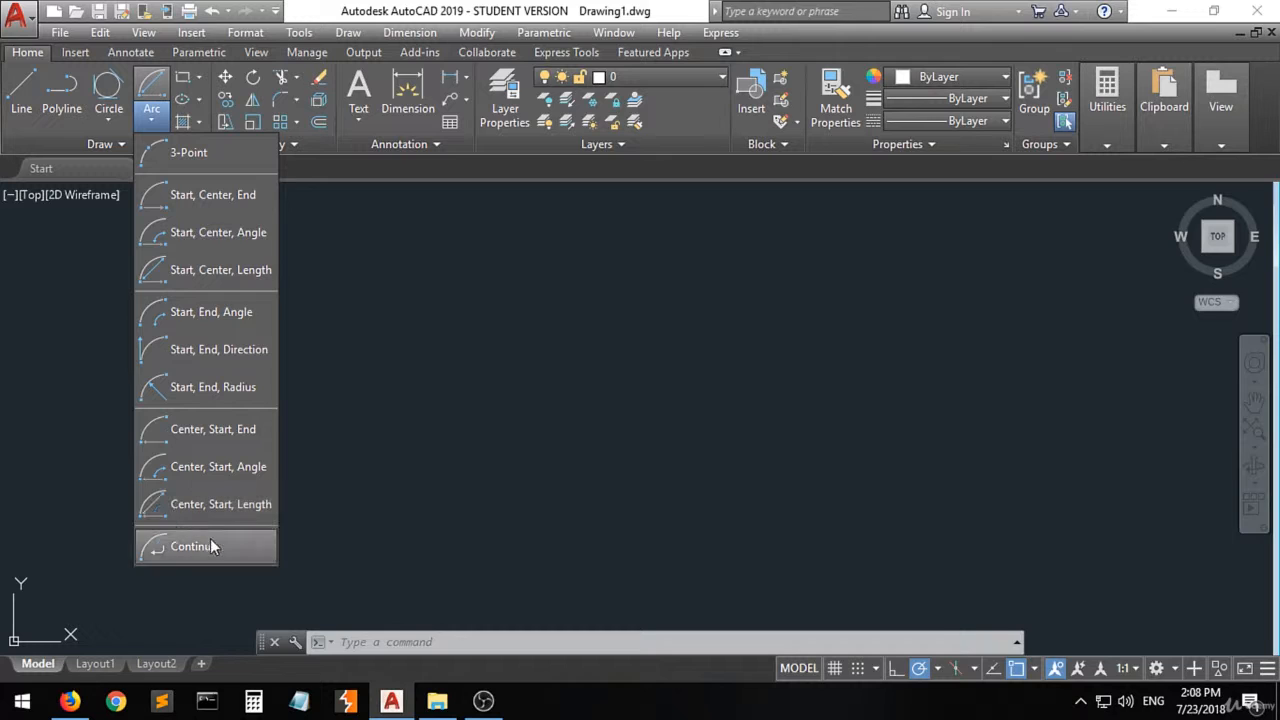
{"action": "left_click", "coordinate": [149, 124]}
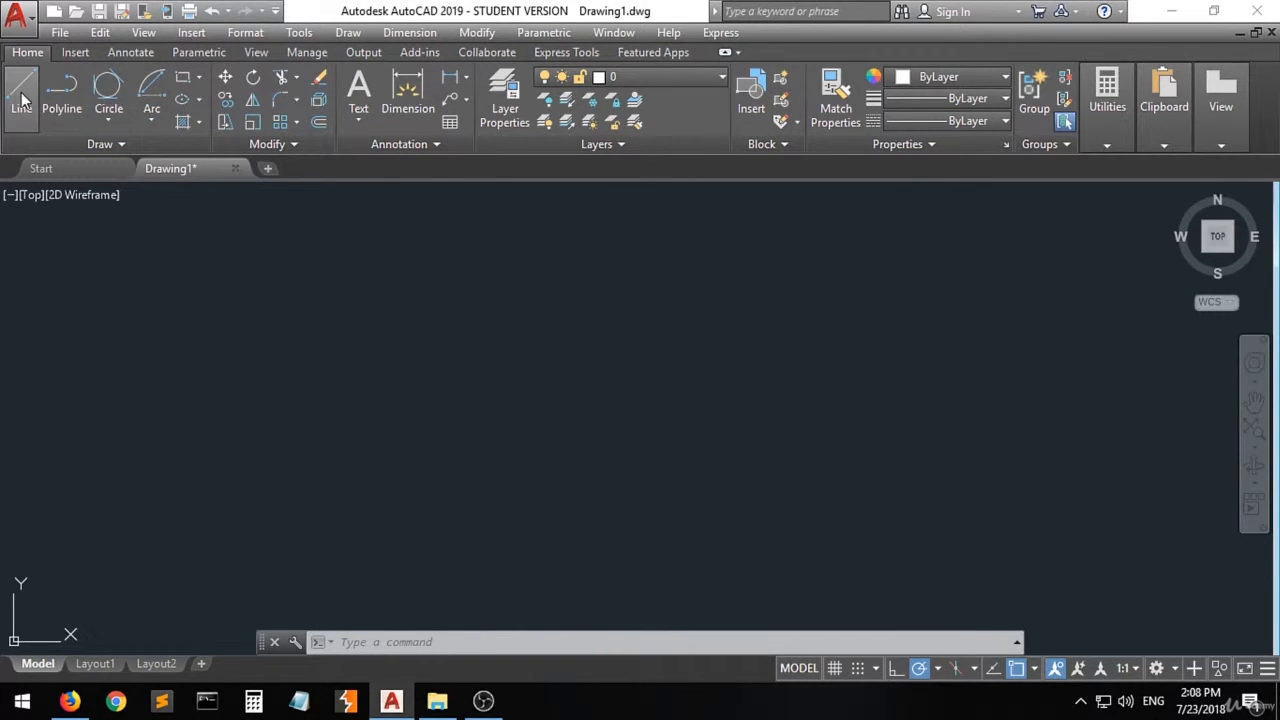
Step: Draw a wide rectangle with the Rectangle command, plus a separate tall rectangle up and to the right of it
{"action": "left_click", "coordinate": [183, 82]}
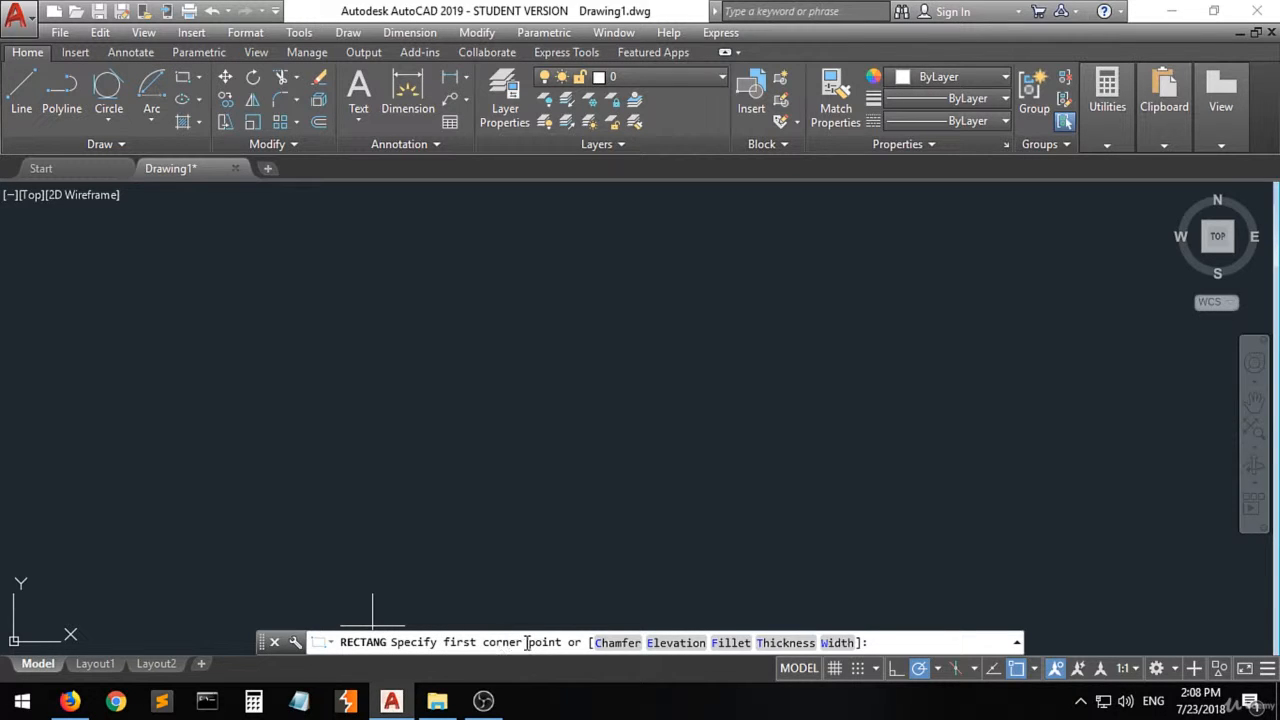
{"action": "left_click", "coordinate": [273, 495]}
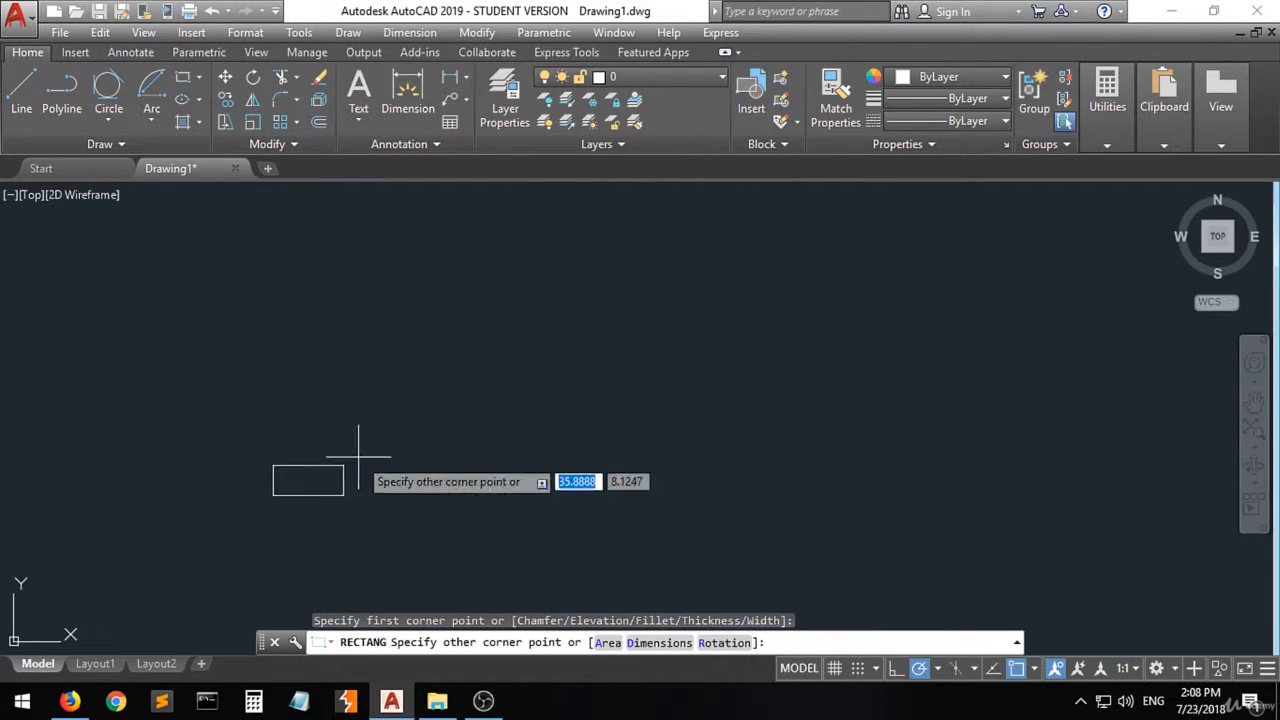
{"action": "left_click", "coordinate": [496, 365]}
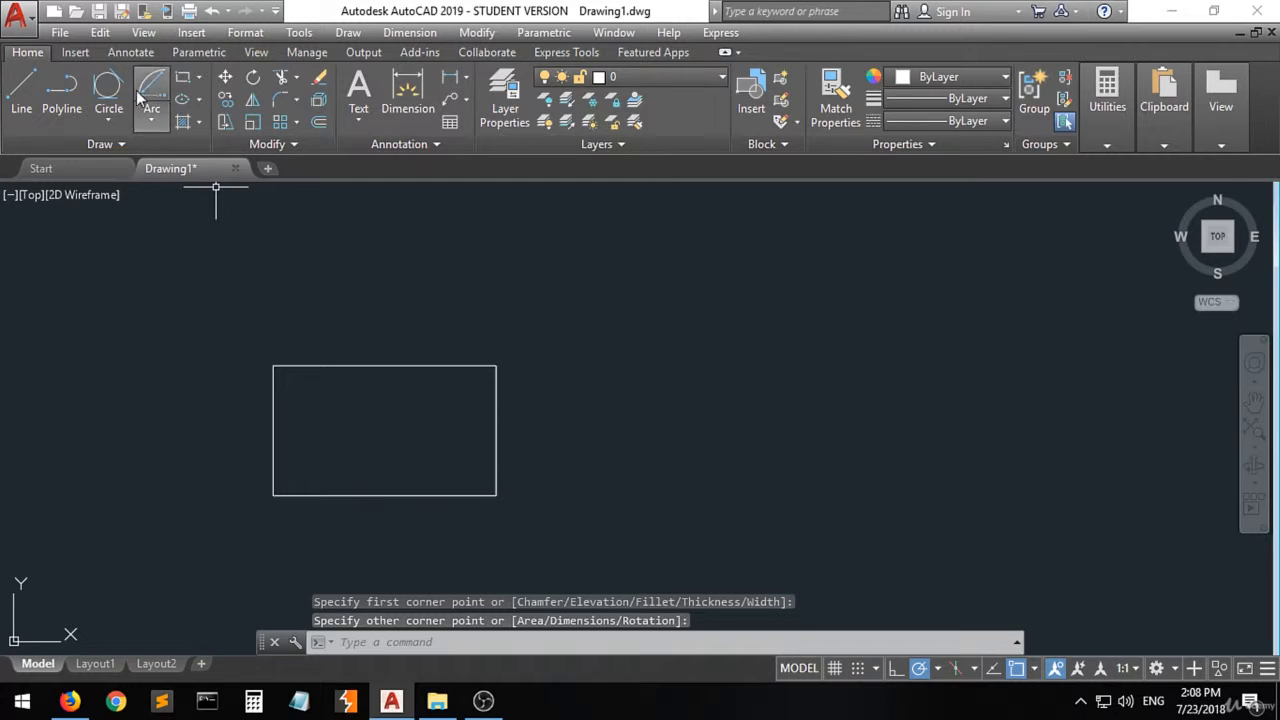
{"action": "left_click", "coordinate": [184, 78]}
{"action": "left_click", "coordinate": [767, 251]}
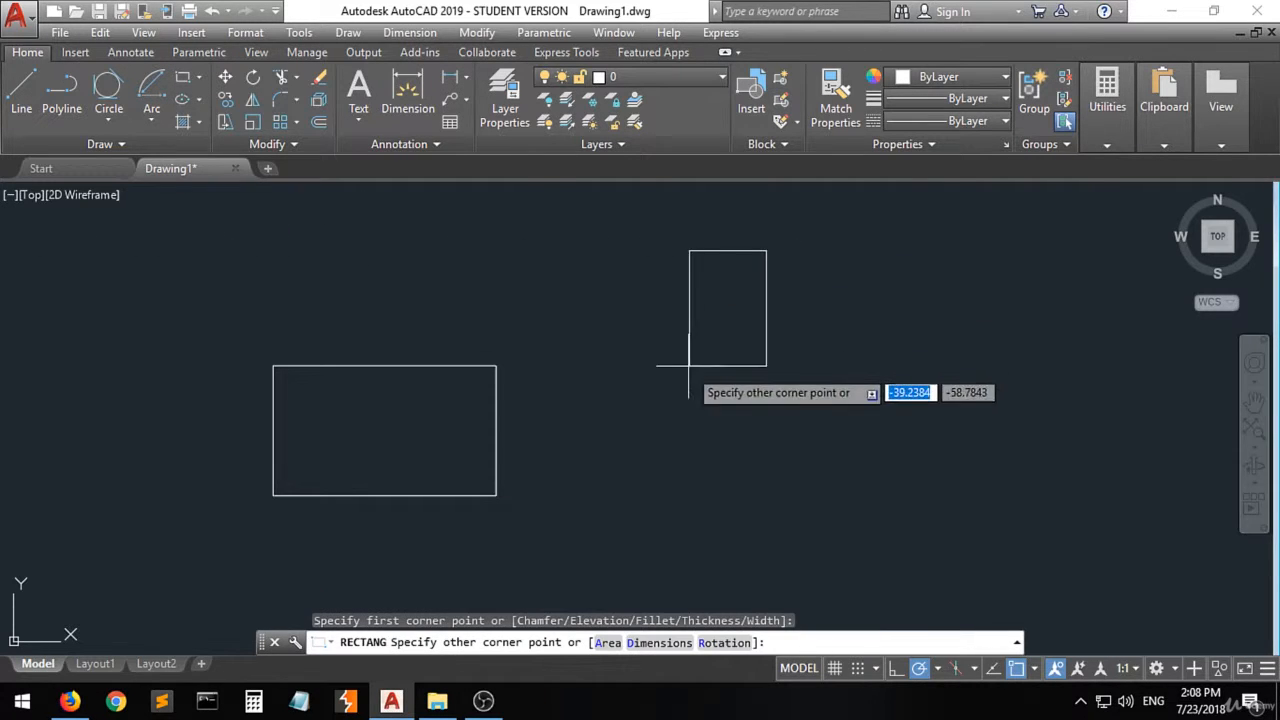
{"action": "left_click", "coordinate": [662, 407]}
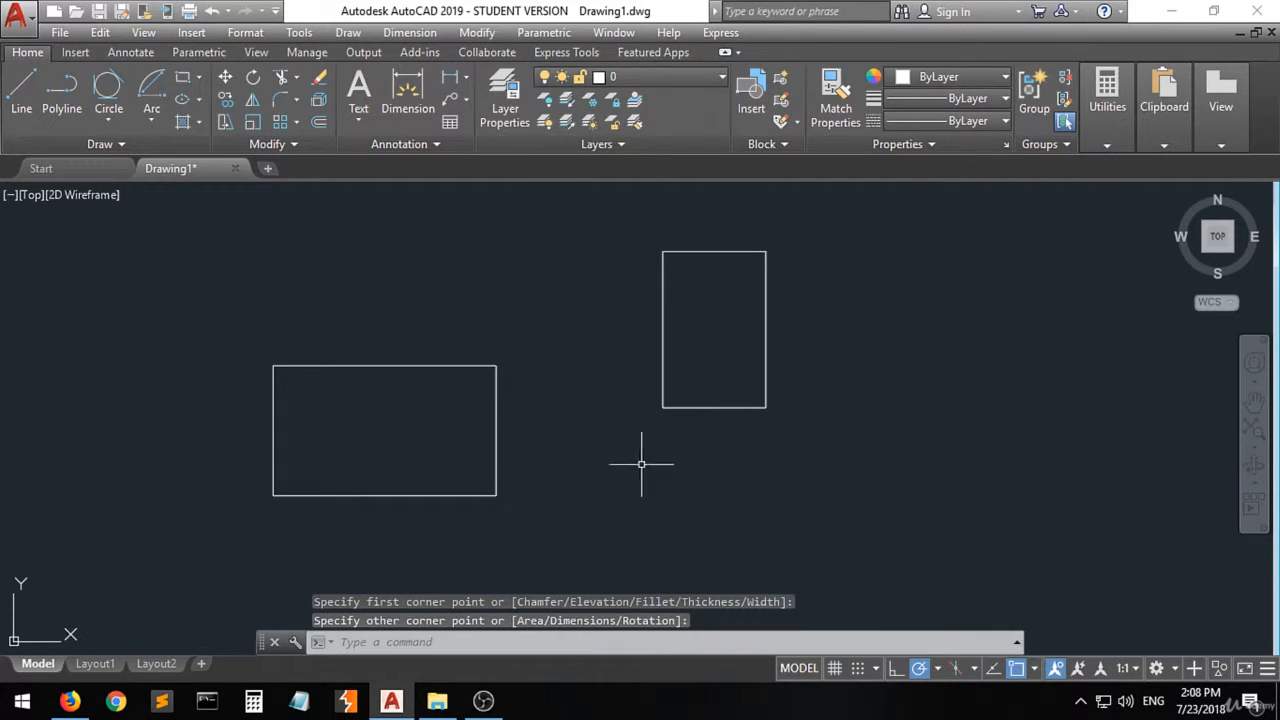
Step: Draw a long narrow rectangle, about 214 by 23 units, starting inside the wide rectangle and running right beneath the tall one
{"action": "left_click", "coordinate": [183, 78]}
{"action": "left_click", "coordinate": [365, 424]}
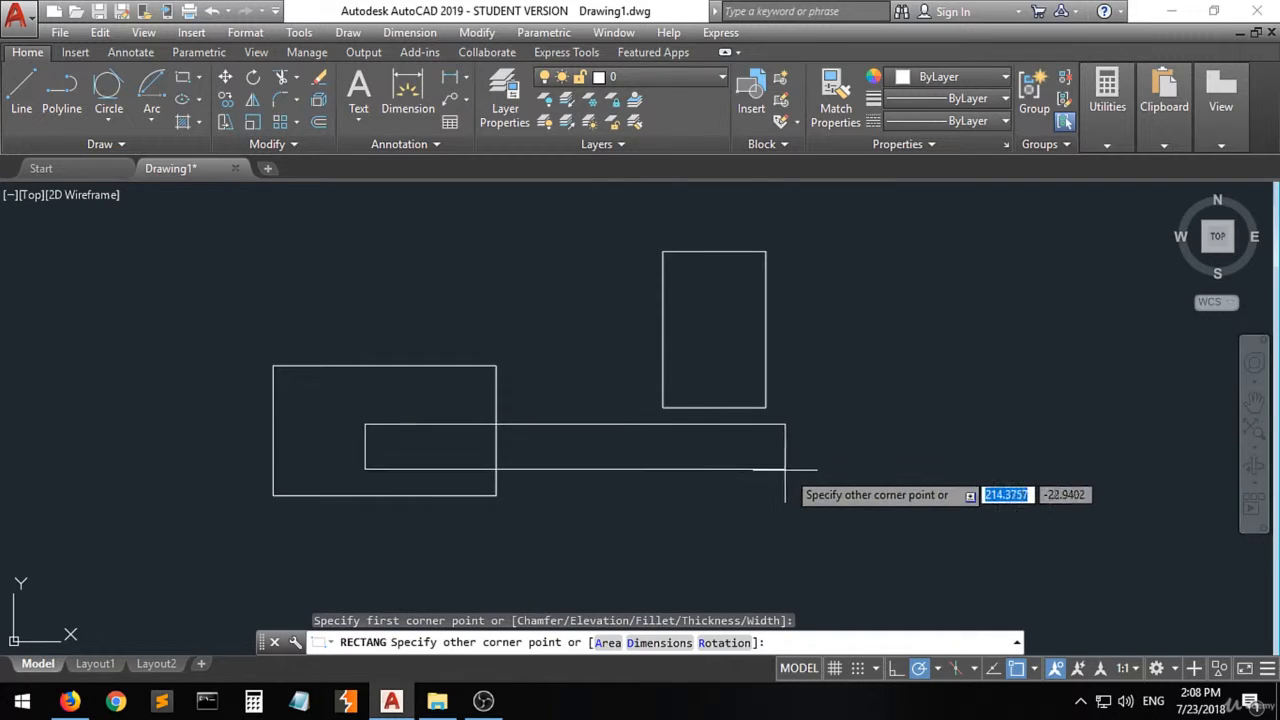
{"action": "left_click", "coordinate": [786, 470]}
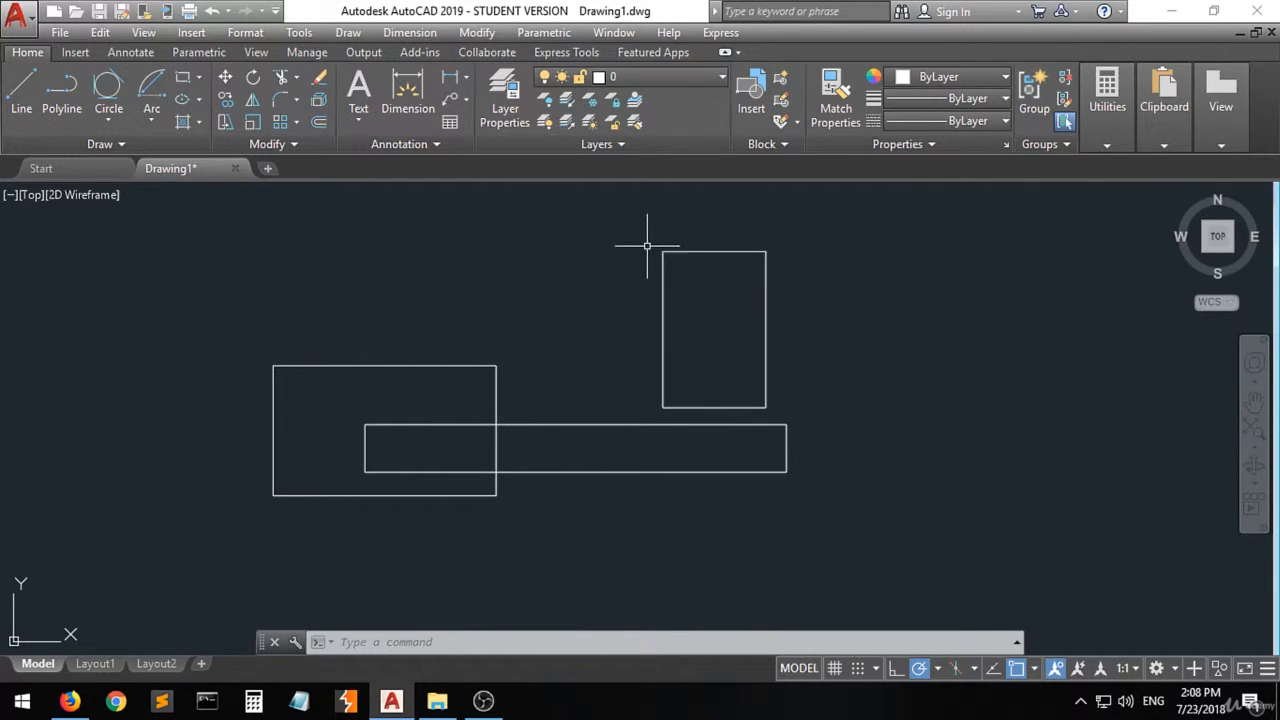
Step: Draw a closed rectangular outline from separate lines beside the tall rectangle, with its right side about 83 units high
{"action": "left_click", "coordinate": [20, 104]}
{"action": "left_click", "coordinate": [896, 230]}
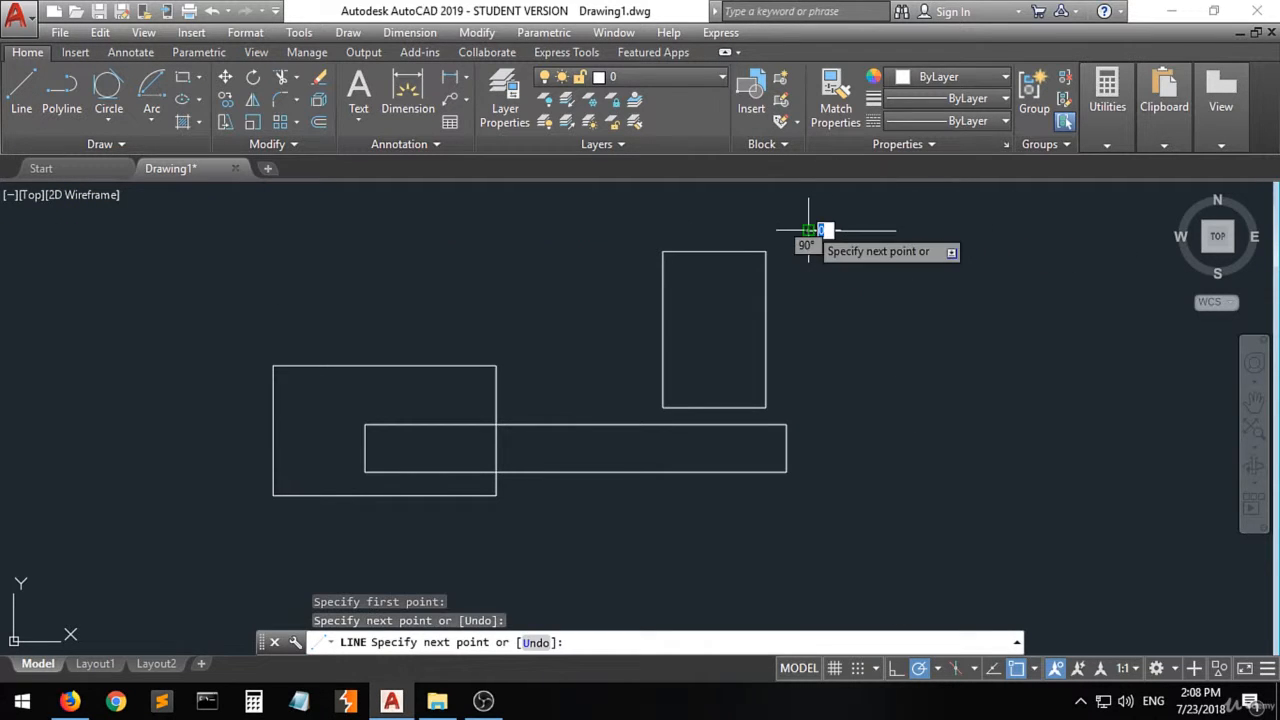
{"action": "left_click", "coordinate": [808, 230]}
{"action": "left_click", "coordinate": [808, 396]}
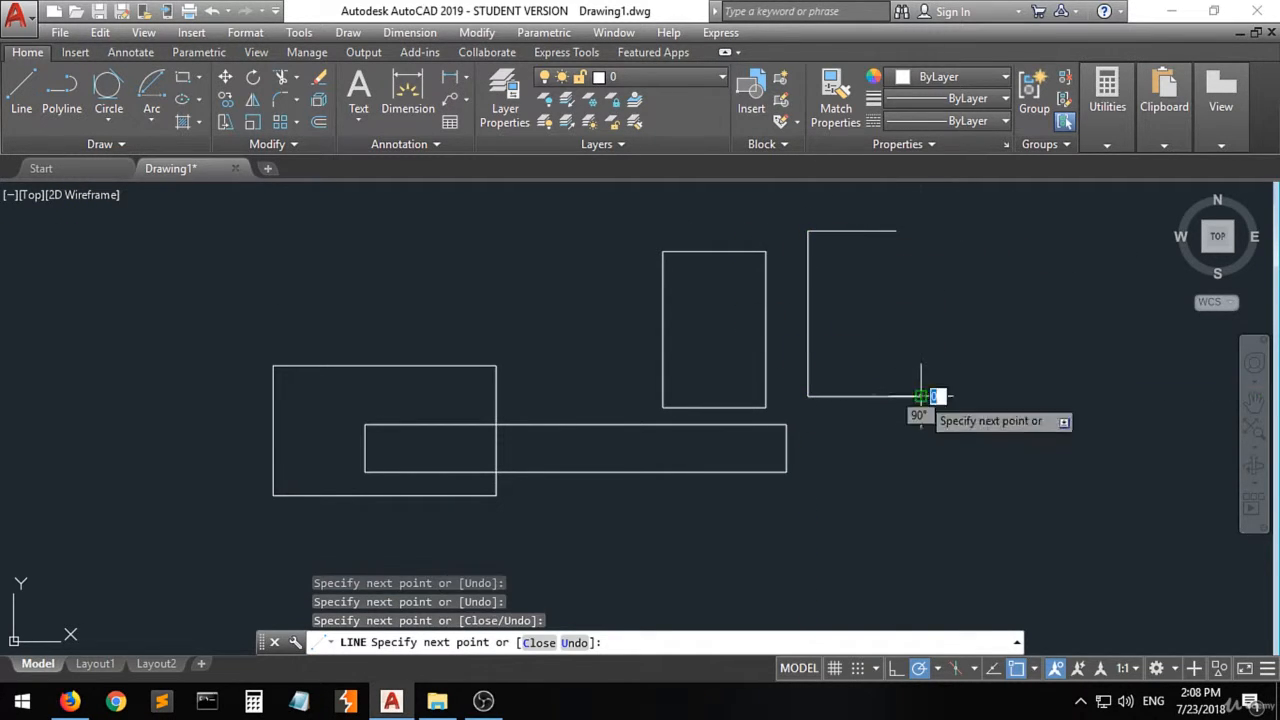
{"action": "left_click", "coordinate": [921, 396]}
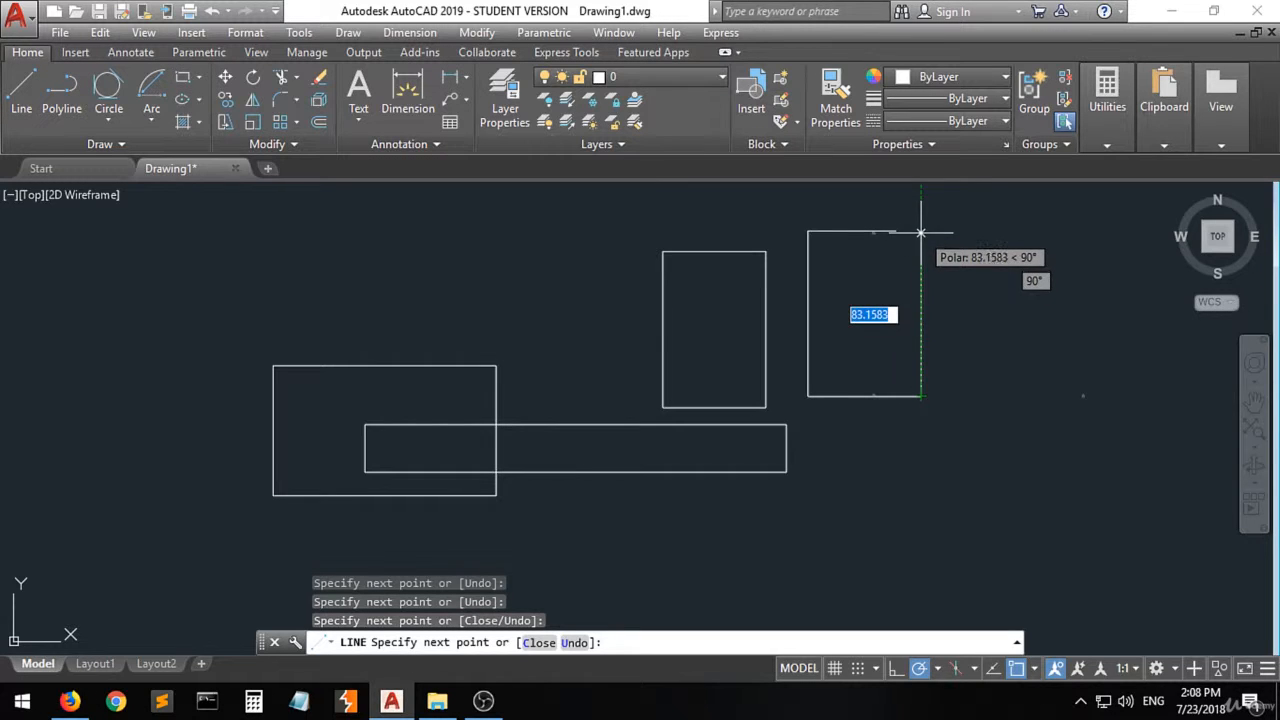
{"action": "left_click", "coordinate": [921, 232]}
{"action": "left_click", "coordinate": [895, 230]}
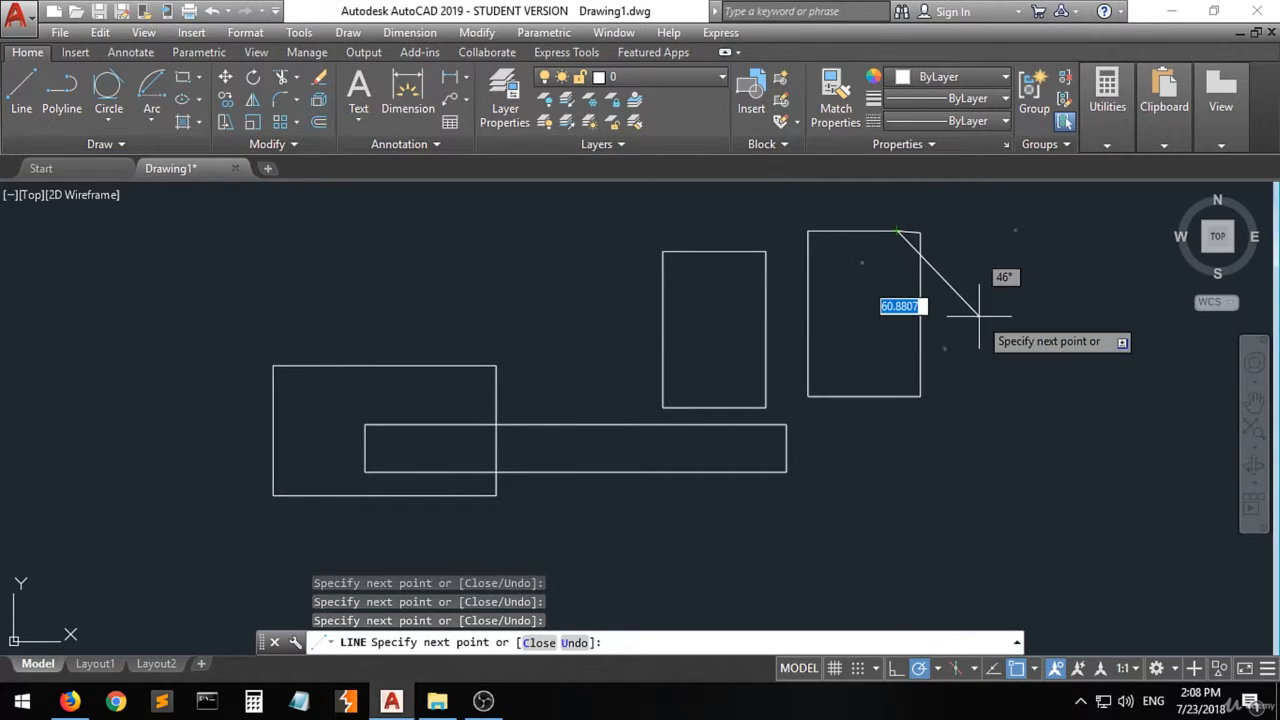
{"action": "key", "text": "Escape"}
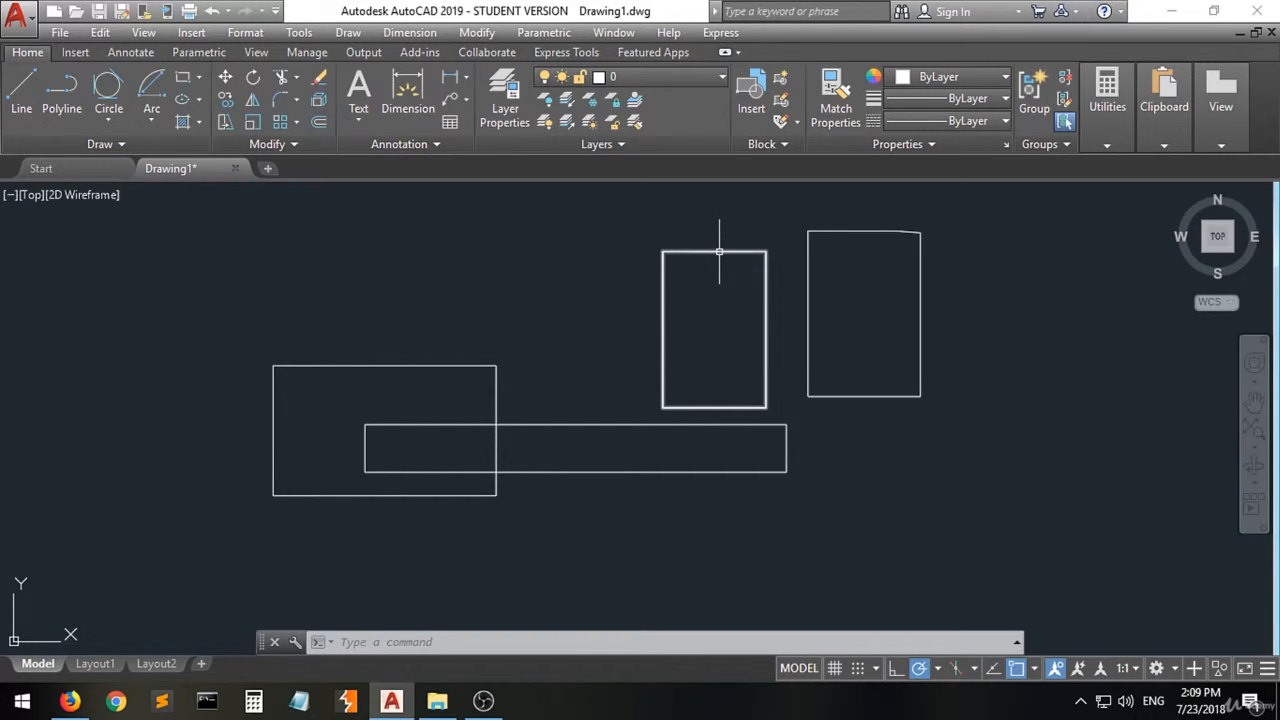
{"action": "mouse_move", "coordinate": [719, 251]}
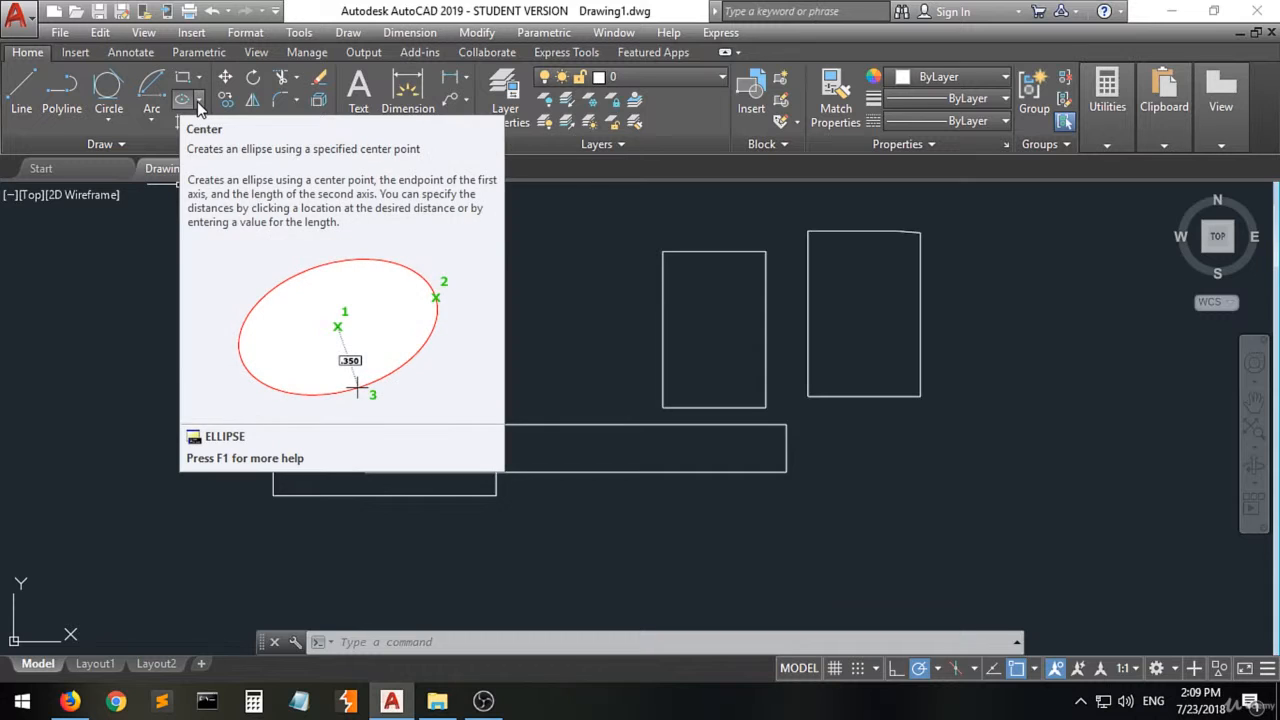
Step: Draw an ellipse with the Axis, End method, using the wide rectangle's whole upper edge as its first axis
{"action": "left_click", "coordinate": [199, 101]}
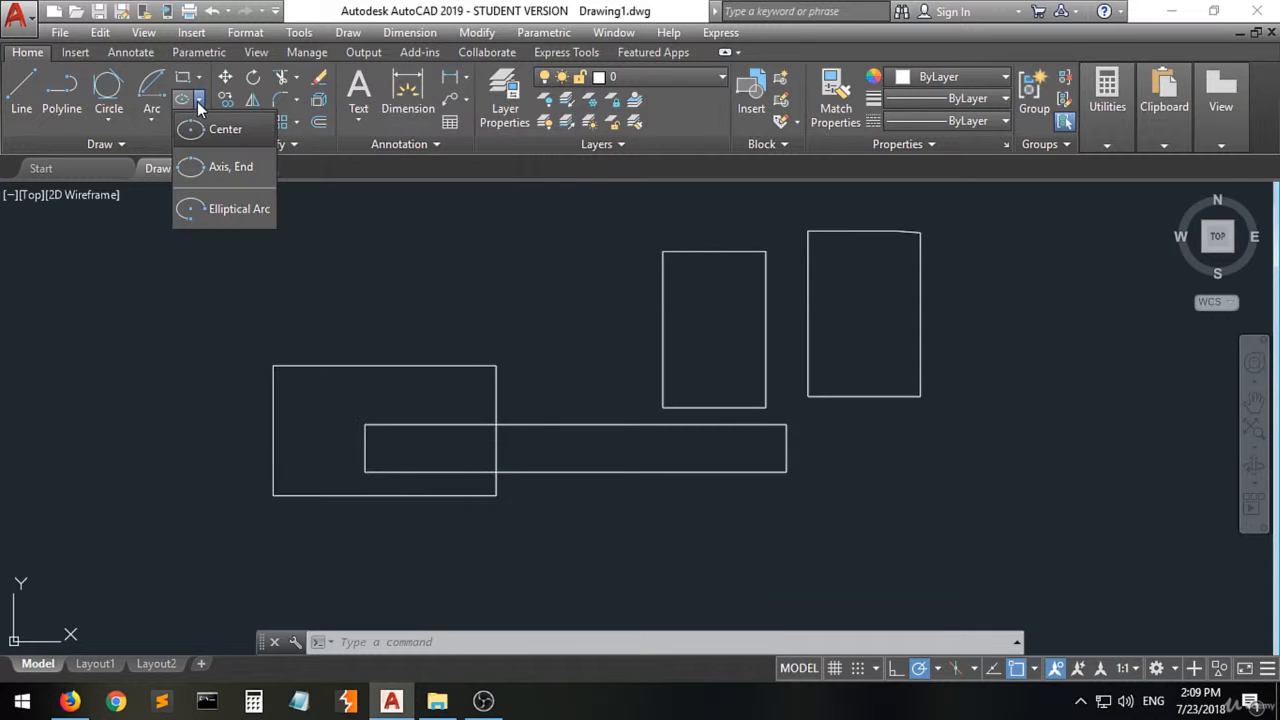
{"action": "left_click", "coordinate": [210, 170]}
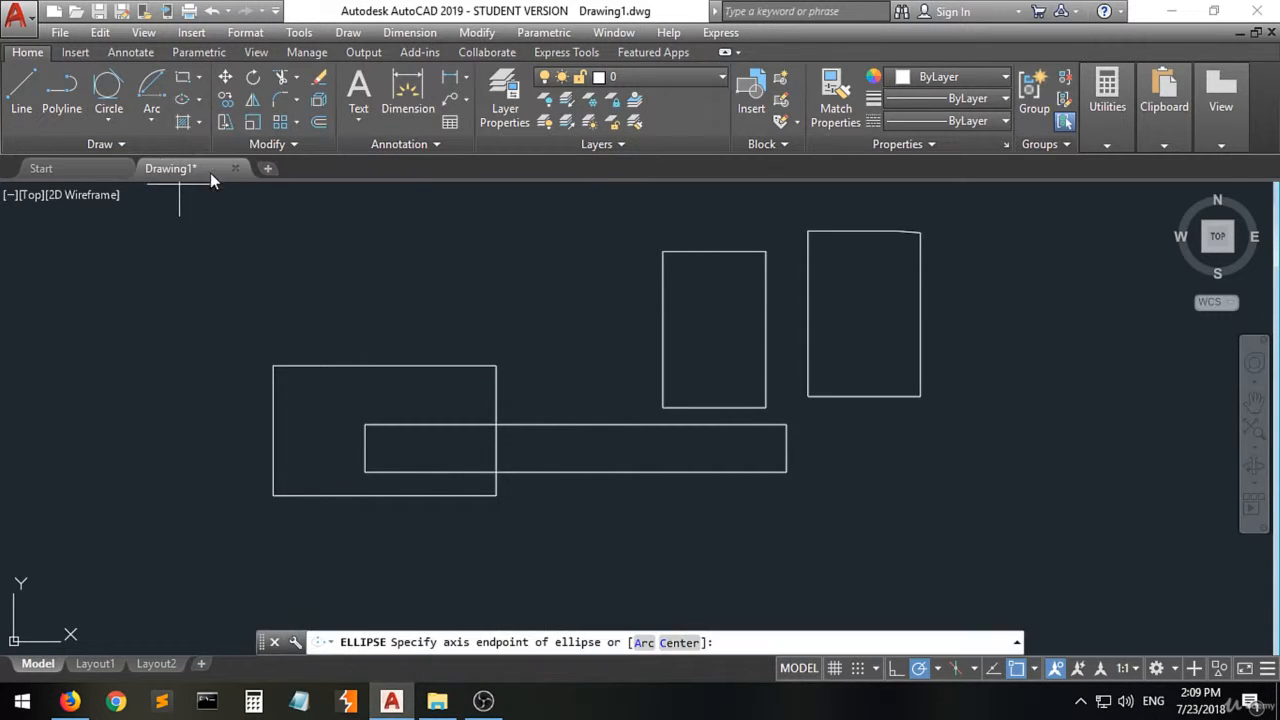
{"action": "left_click", "coordinate": [273, 366]}
{"action": "left_click", "coordinate": [495, 366]}
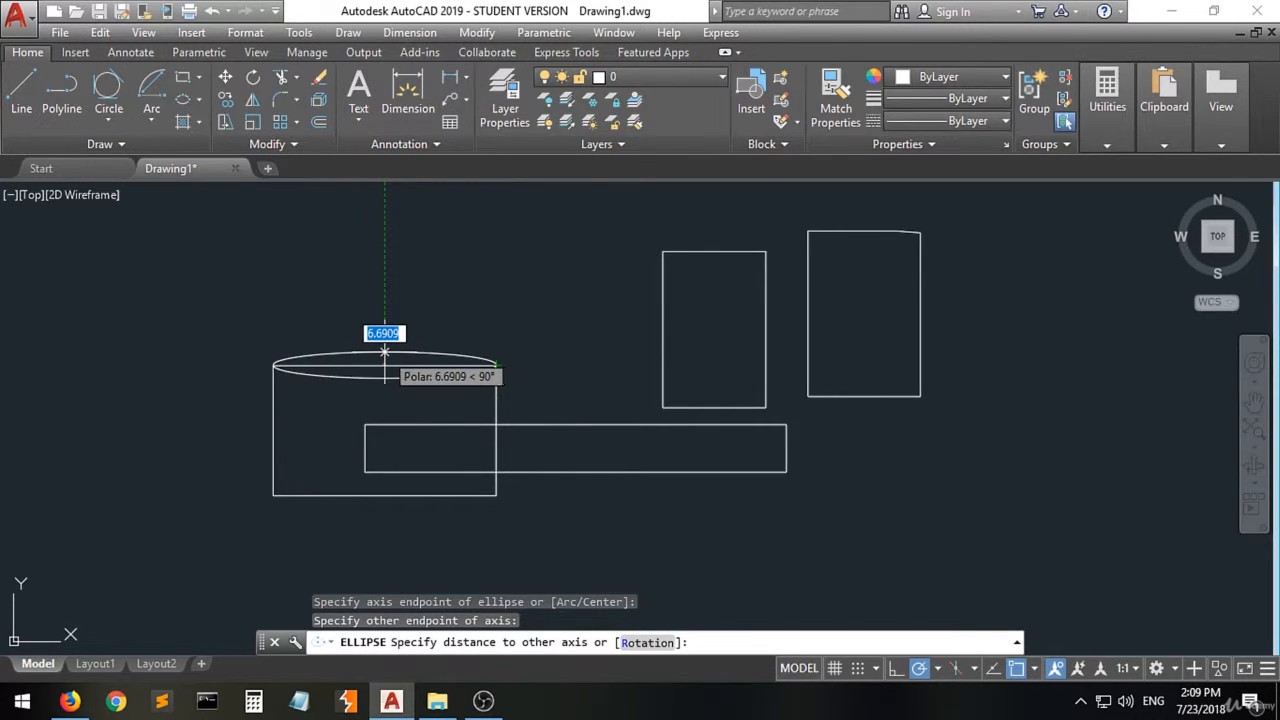
{"action": "left_click", "coordinate": [385, 334]}
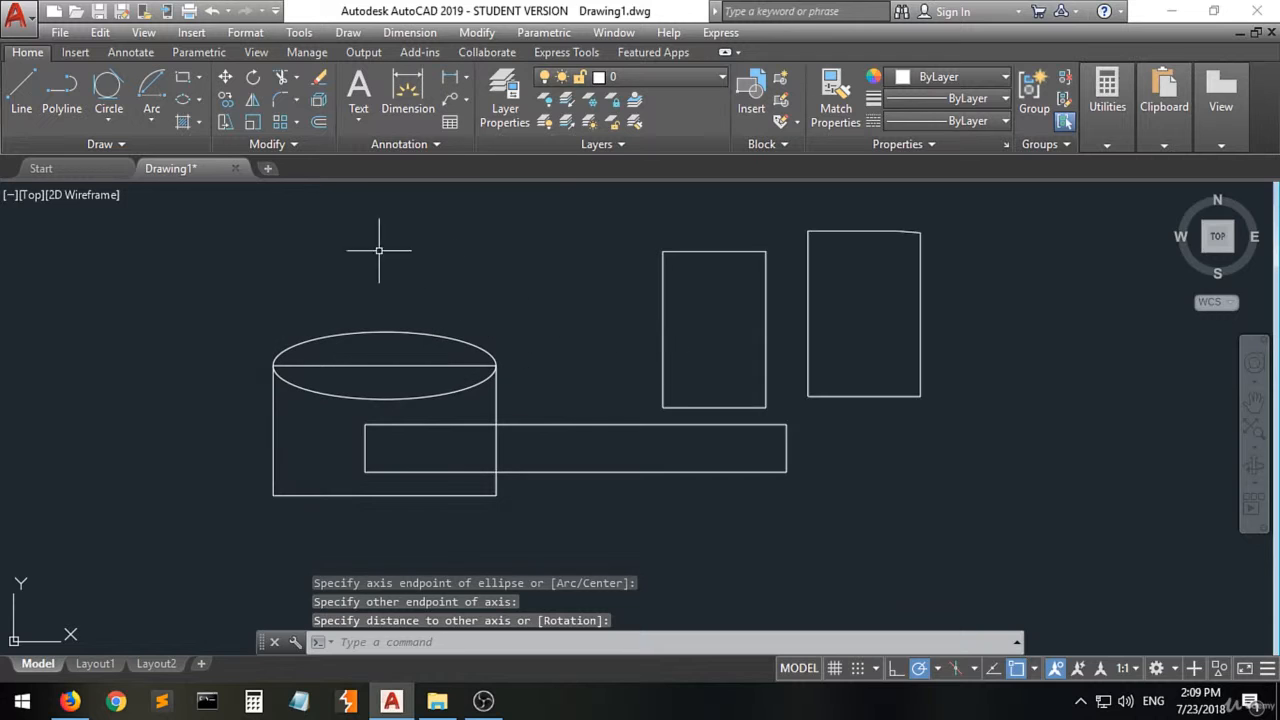
Step: Draw an axis-end ellipse across the upper edge of the tall rectangle, with a distance of 10 to the other axis
{"action": "left_click", "coordinate": [181, 106]}
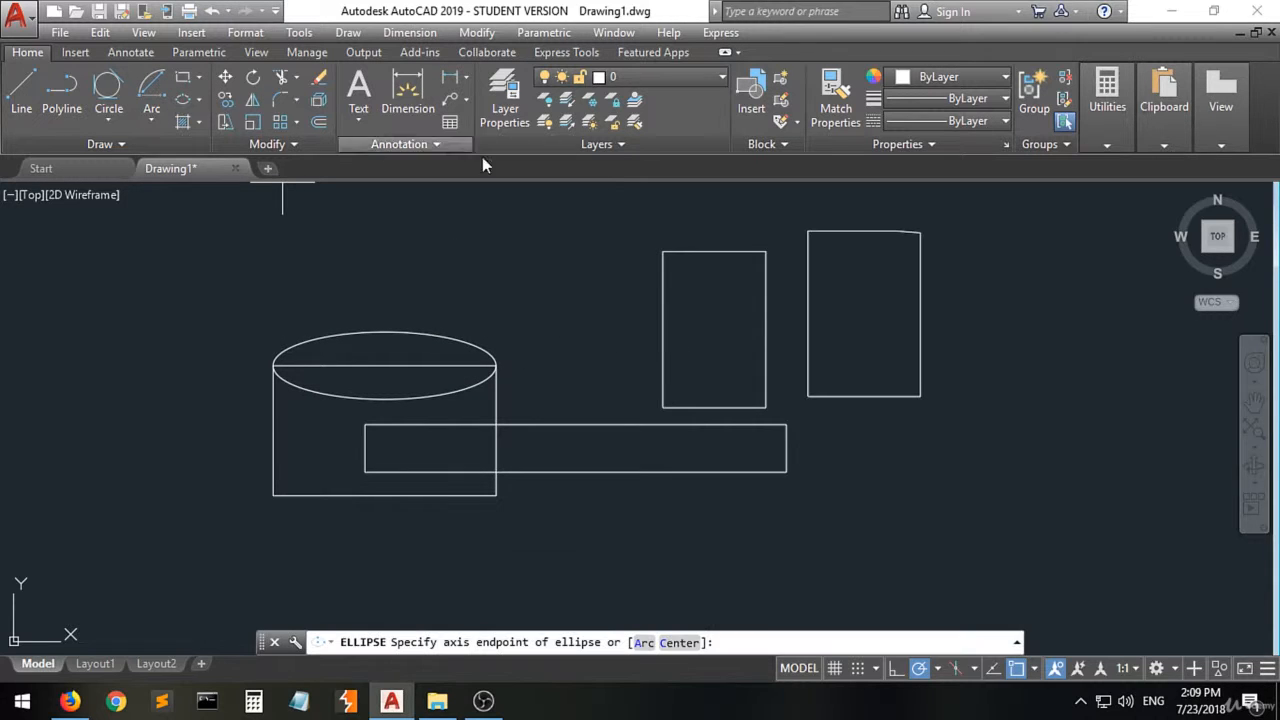
{"action": "left_click", "coordinate": [671, 251]}
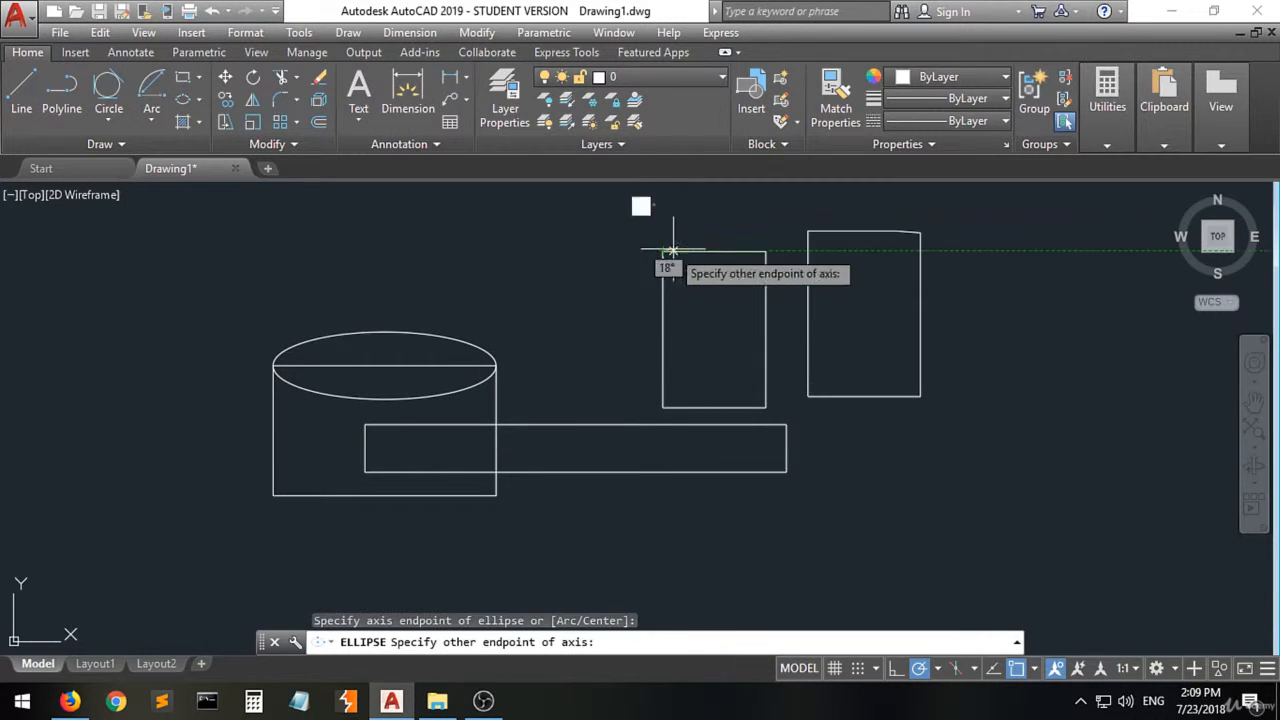
{"action": "left_click", "coordinate": [766, 251]}
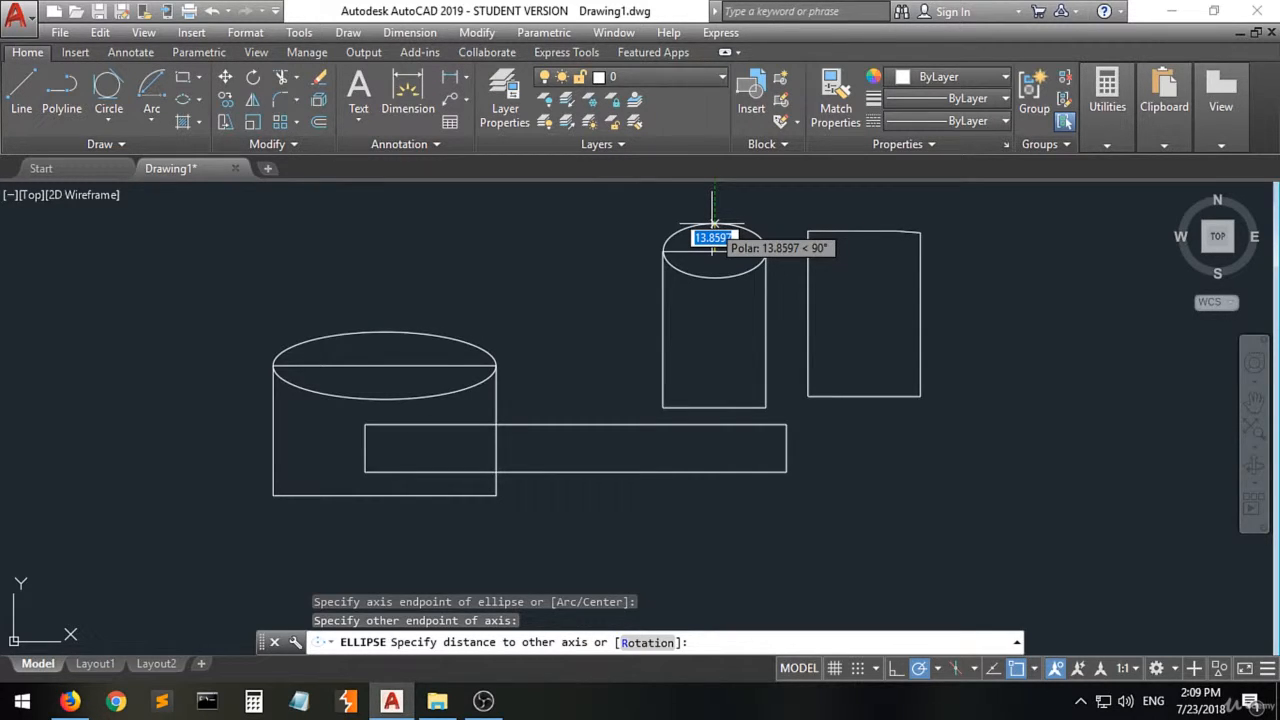
{"action": "type", "text": "10"}
{"action": "key", "text": "Return"}
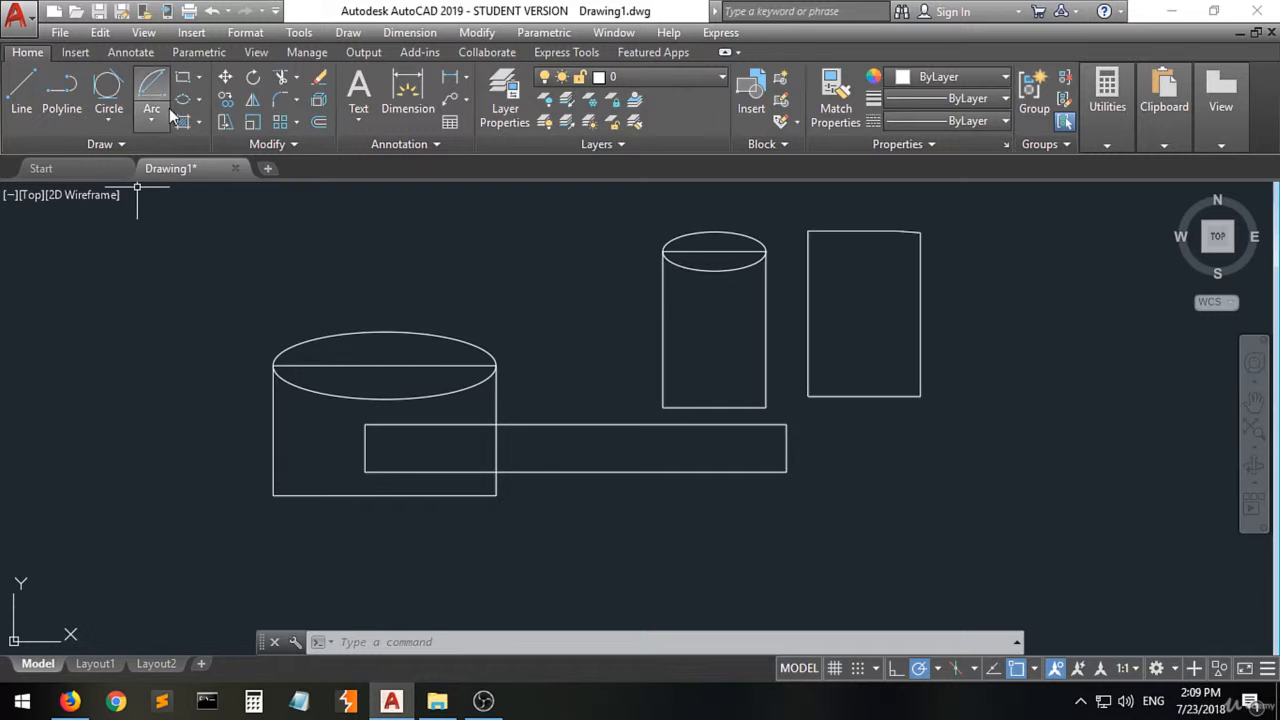
Step: Draw a flat horizontal ellipse with the Center method in the empty space between the two ellipse-topped rectangles
{"action": "left_click", "coordinate": [200, 102]}
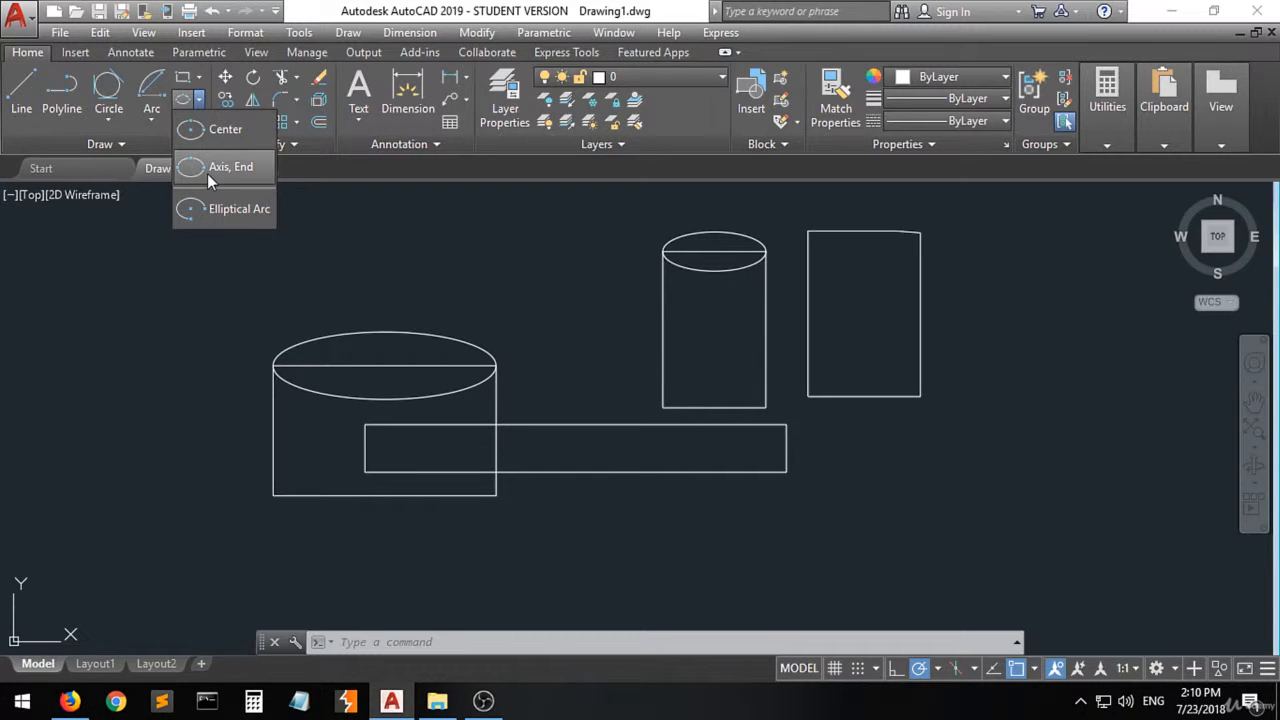
{"action": "left_click", "coordinate": [210, 129]}
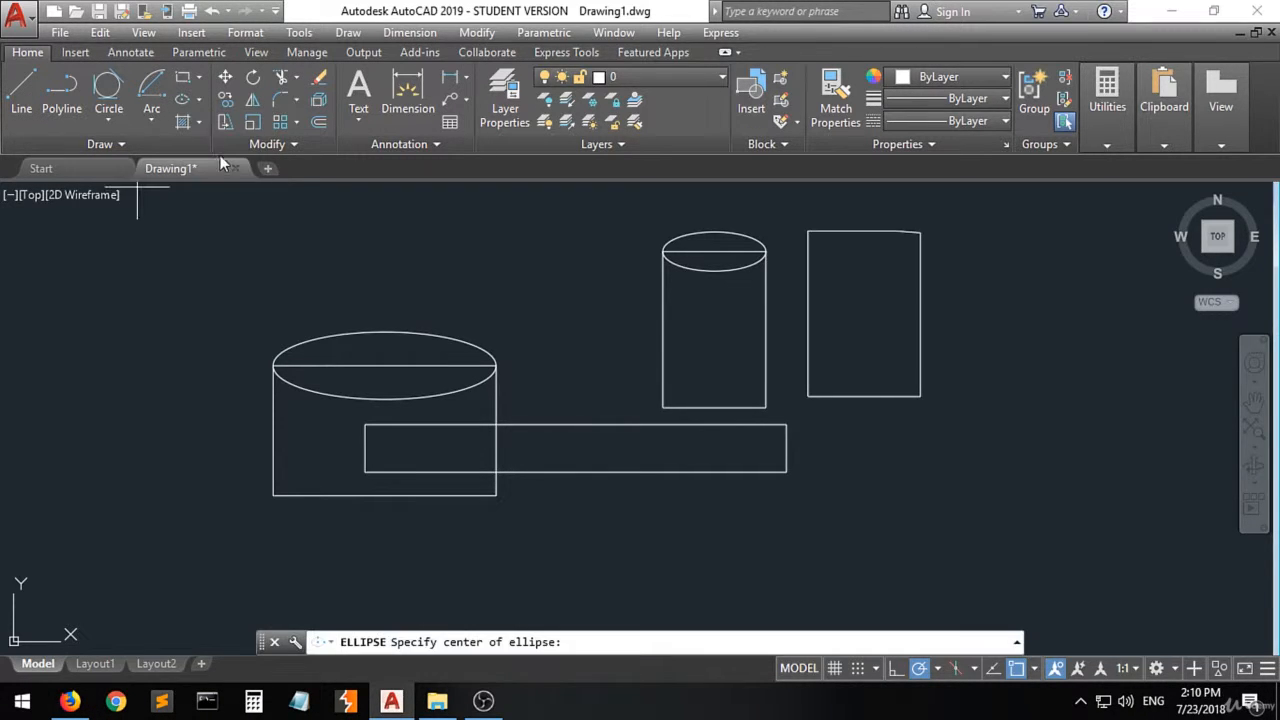
{"action": "left_click", "coordinate": [548, 272]}
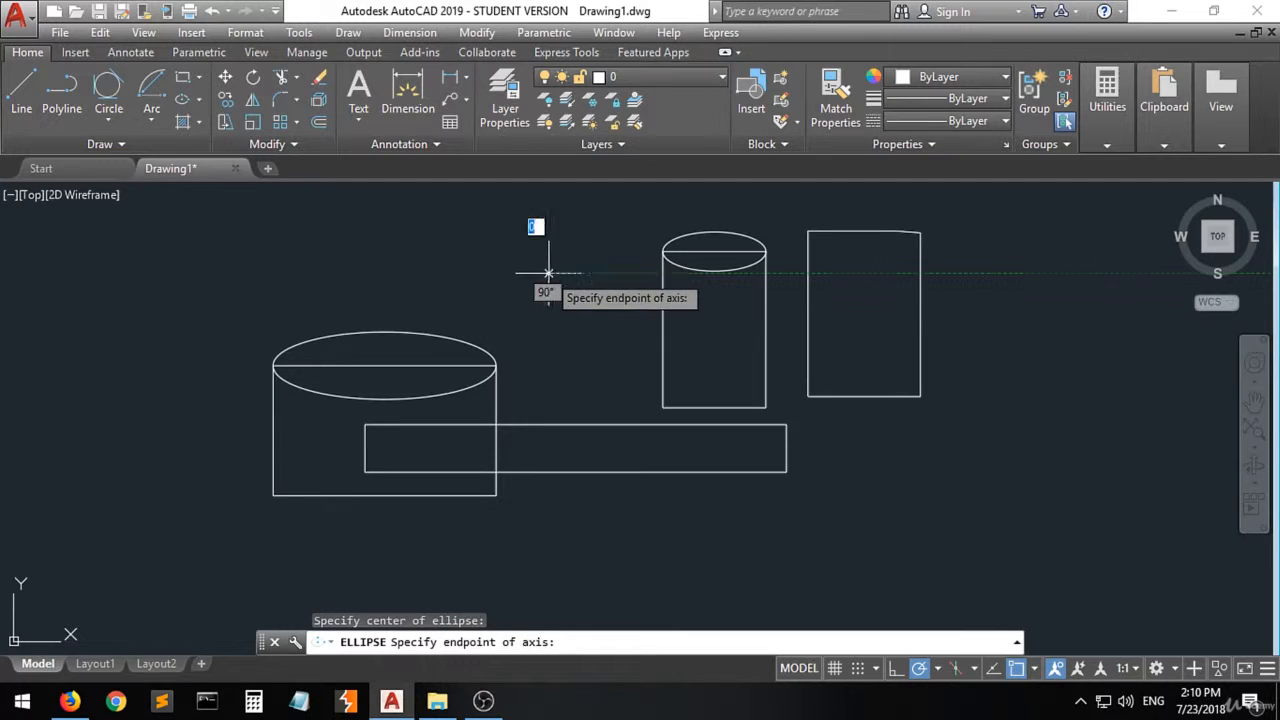
{"action": "left_click", "coordinate": [623, 272]}
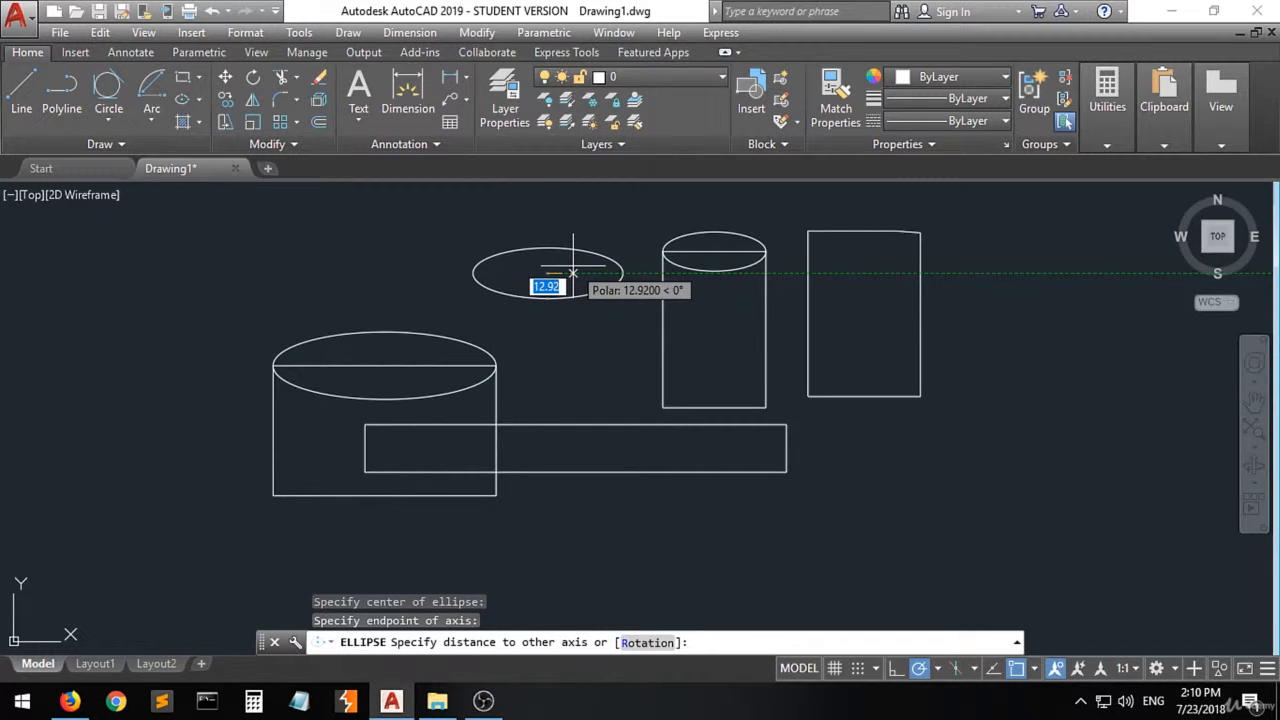
{"action": "left_click", "coordinate": [568, 265]}
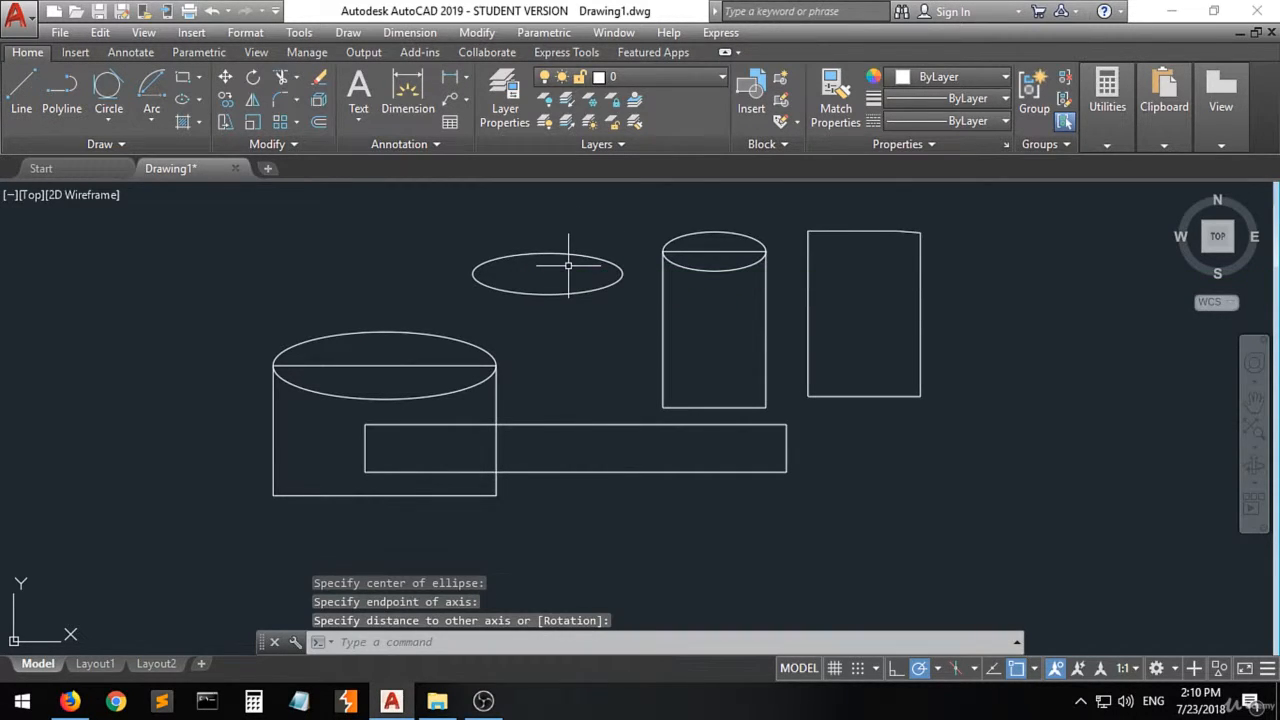
{"action": "left_click", "coordinate": [198, 104]}
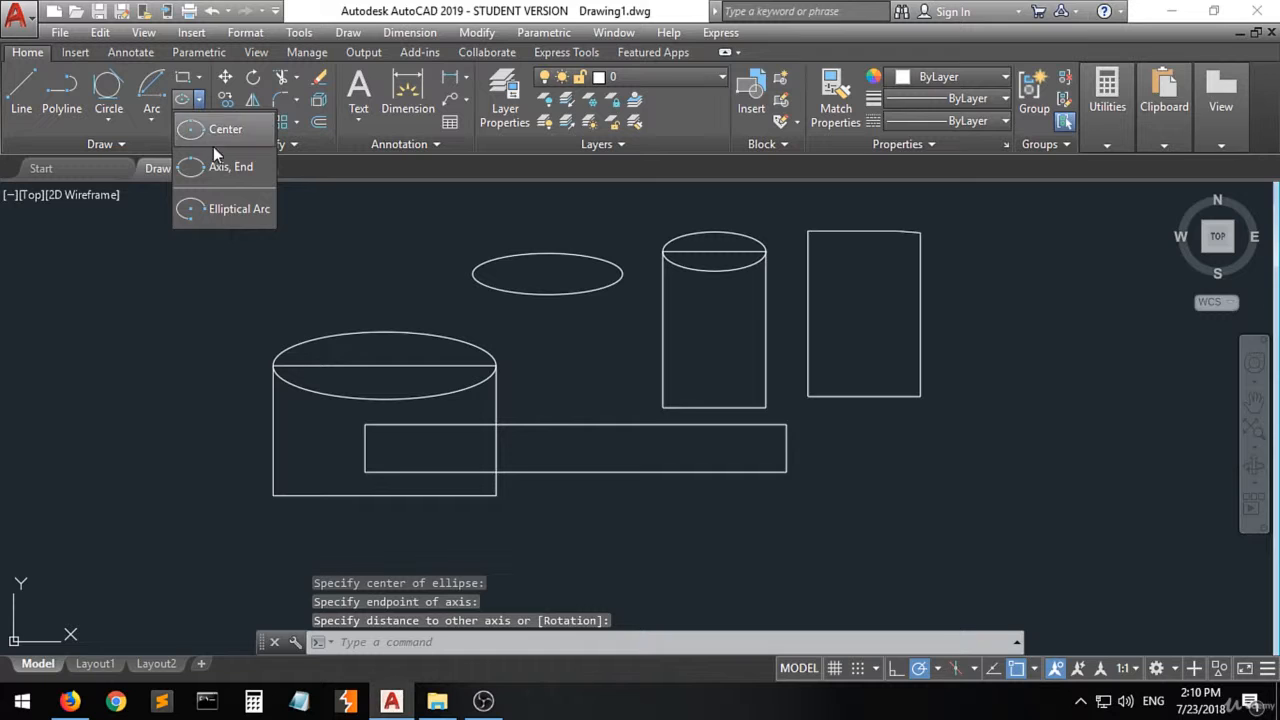
{"action": "left_click", "coordinate": [215, 214]}
{"action": "left_click", "coordinate": [222, 257]}
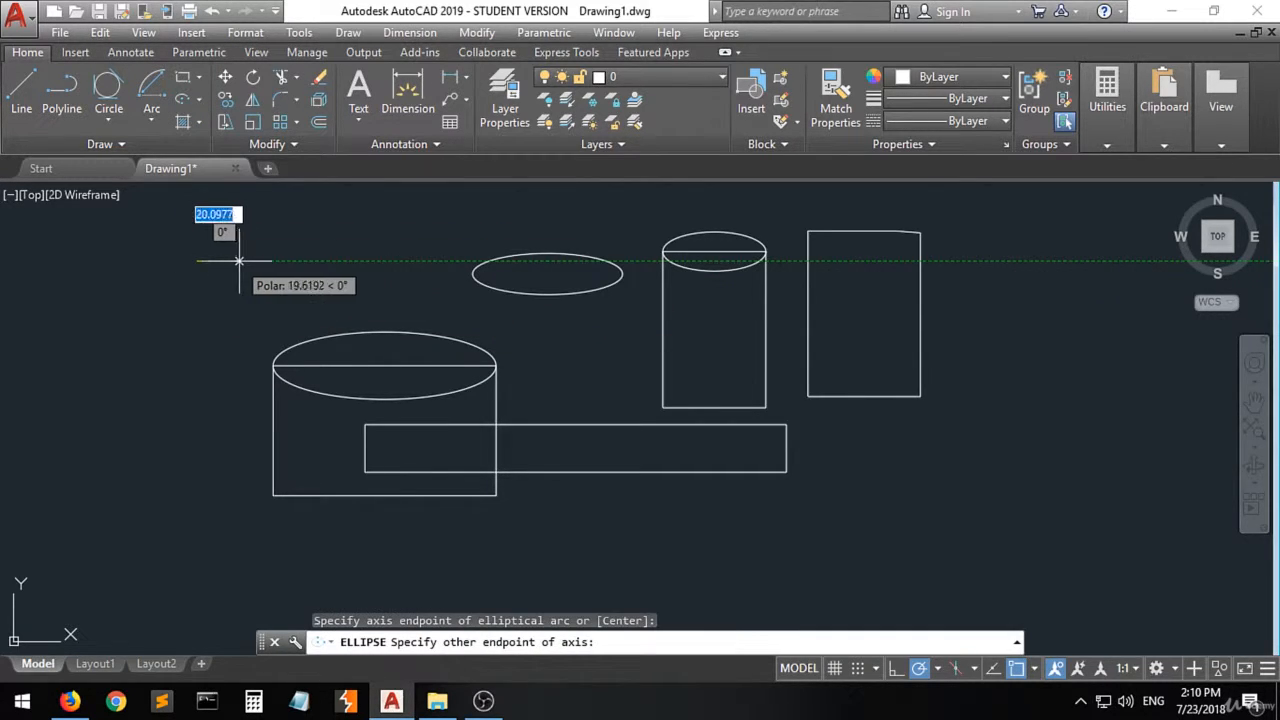
{"action": "left_click", "coordinate": [241, 260]}
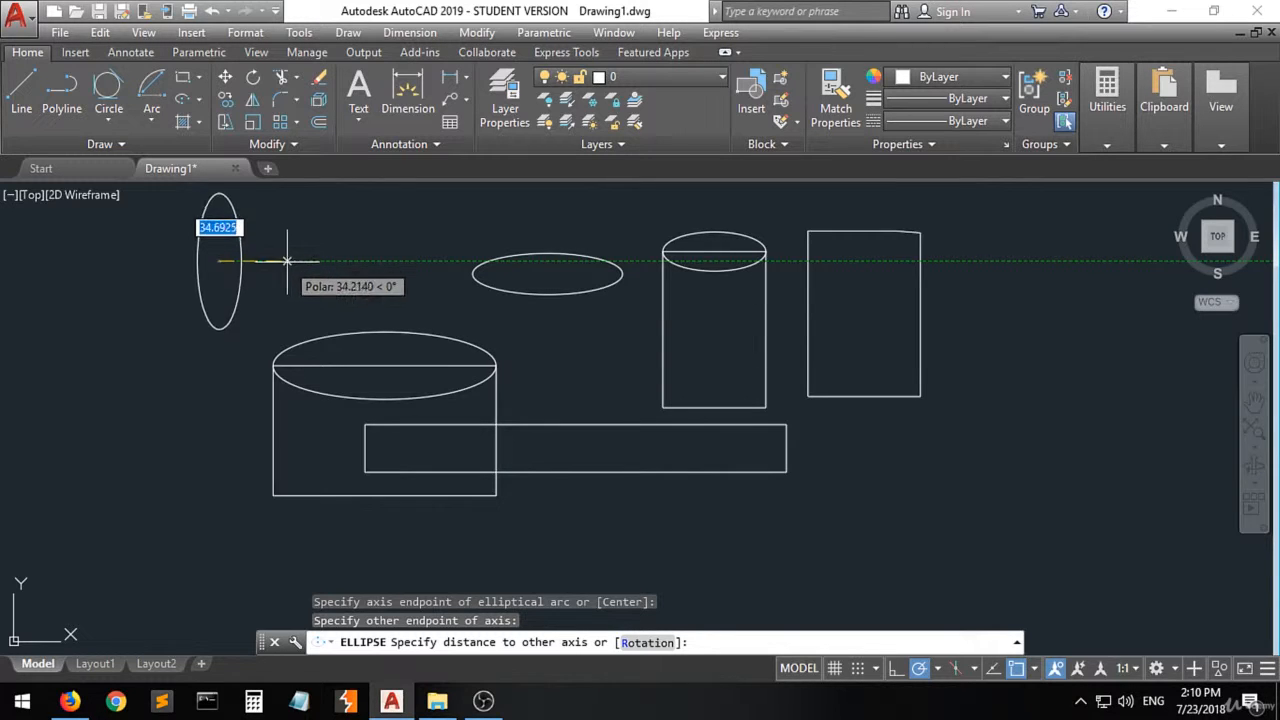
{"action": "left_click", "coordinate": [296, 268]}
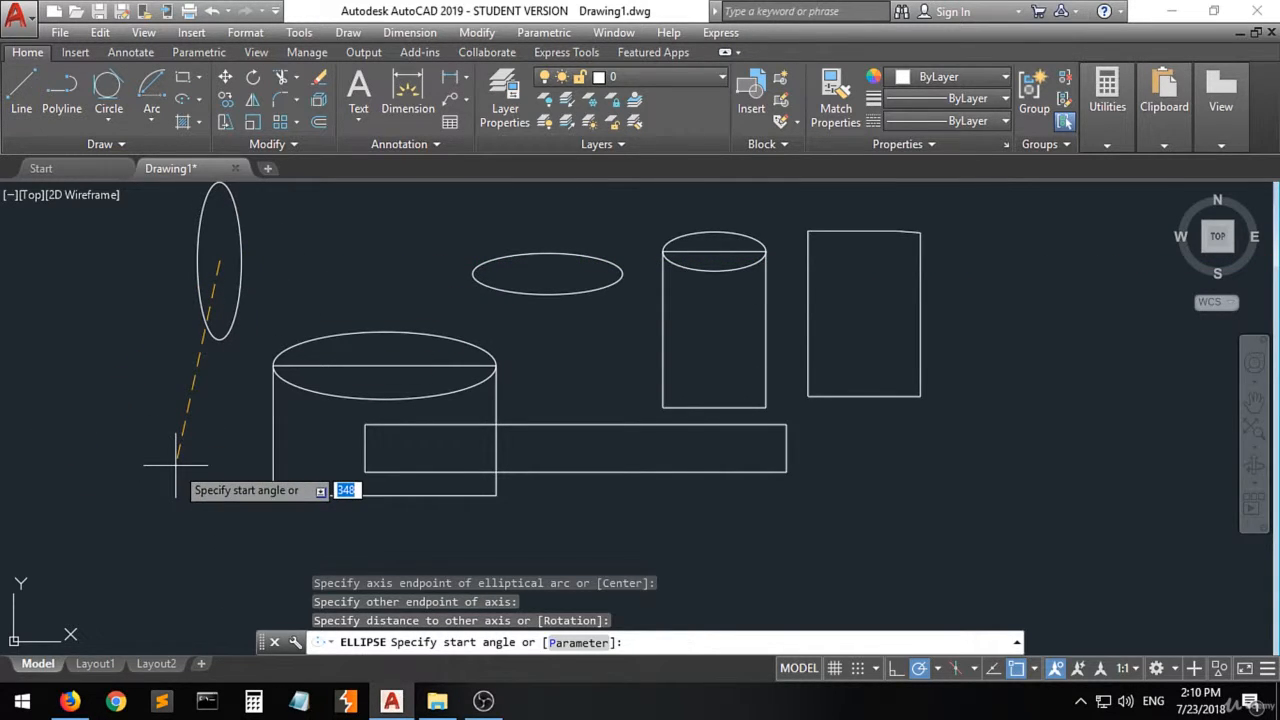
{"action": "key", "text": "Return"}
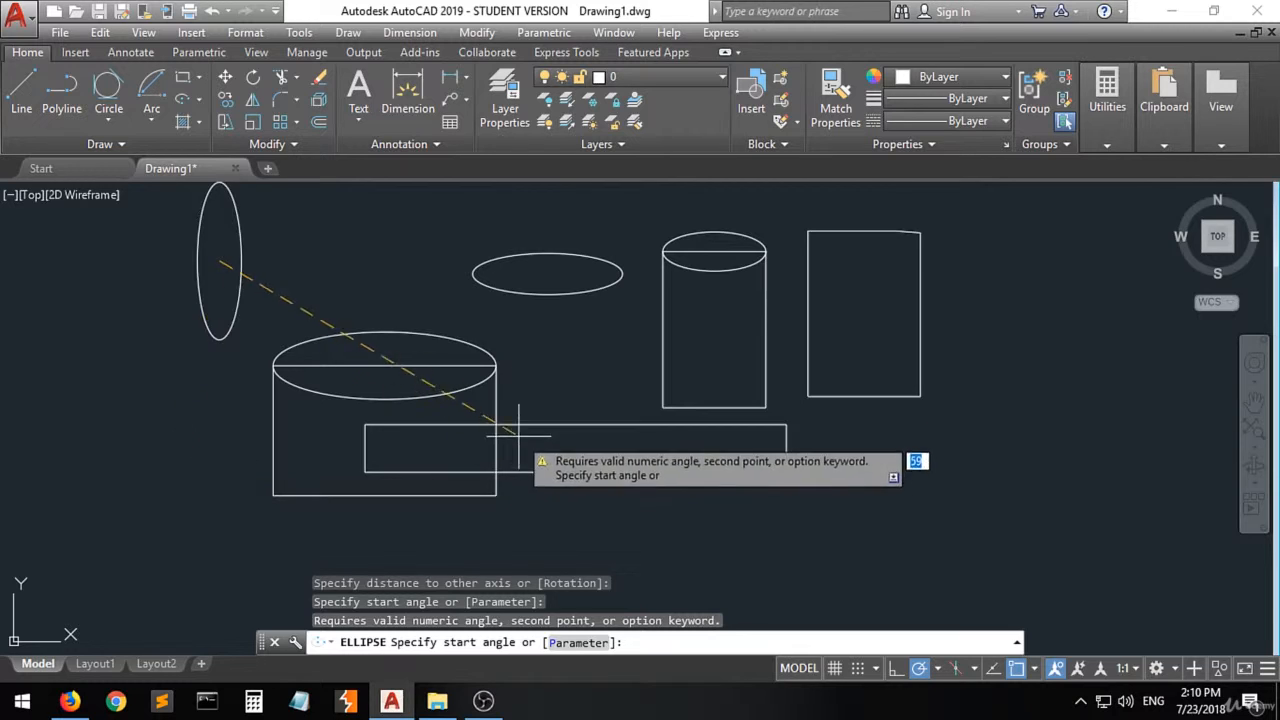
{"action": "left_click", "coordinate": [252, 274]}
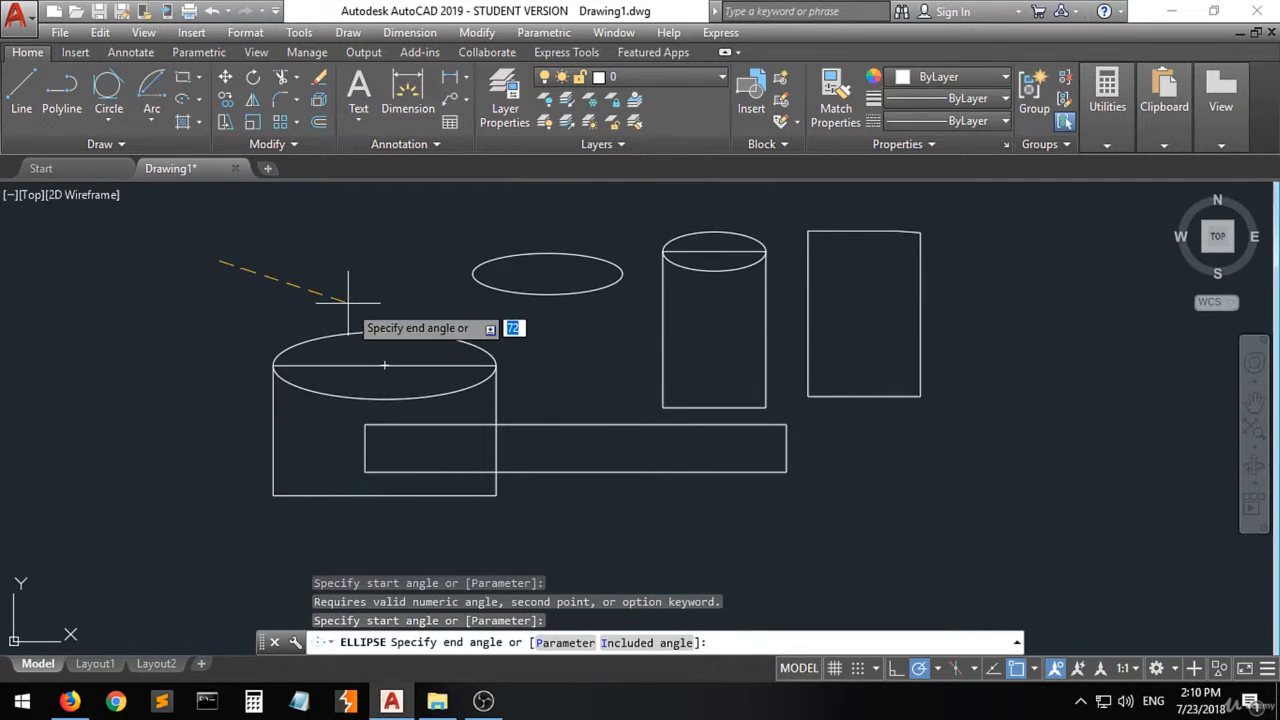
{"action": "key", "text": "Escape"}
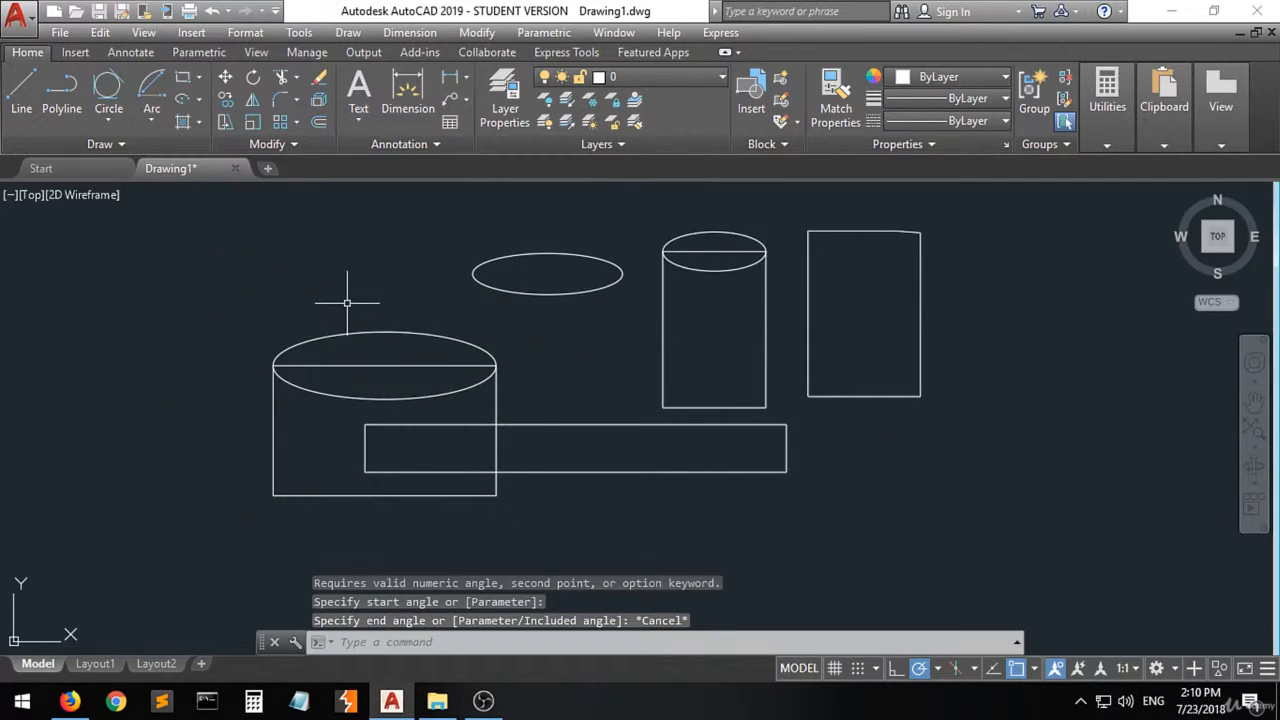